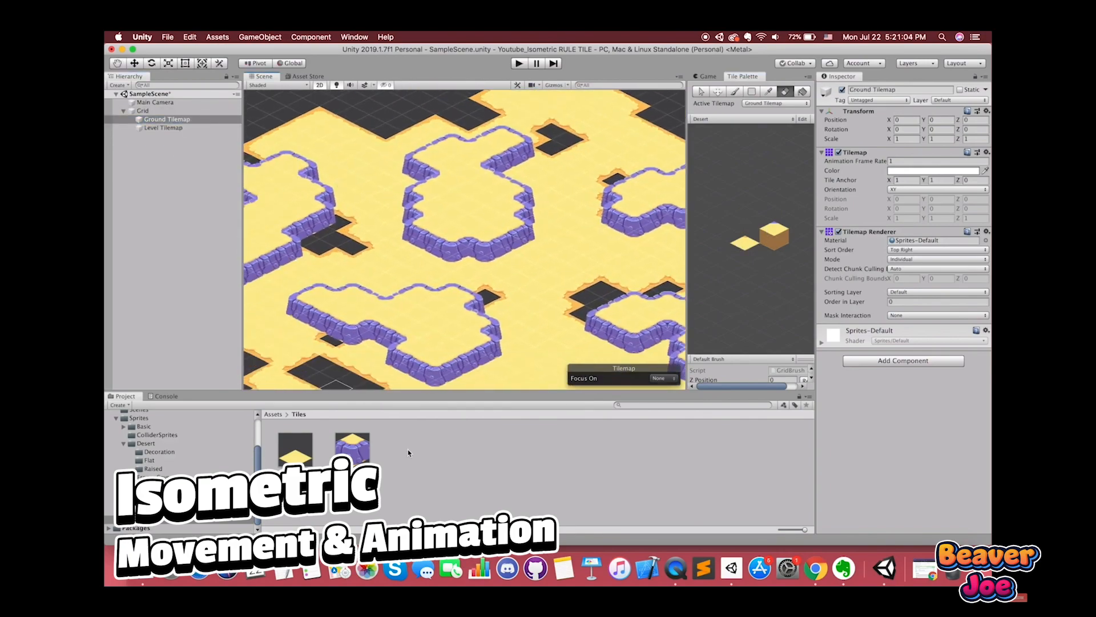
{"action": "left_click", "coordinate": [163, 119]}
{"action": "left_click", "coordinate": [161, 128]}
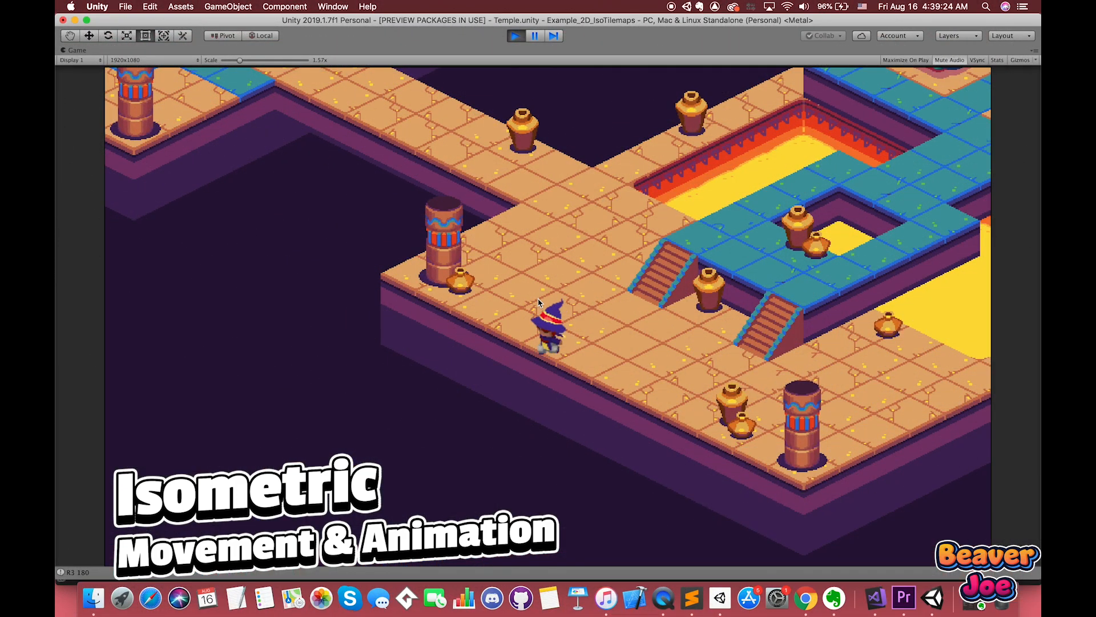
Step: Walk the witch around the temple level in all directions to demonstrate the isometric movement and animation
{"action": "key", "text": "Up"}
{"action": "key", "text": "Right"}
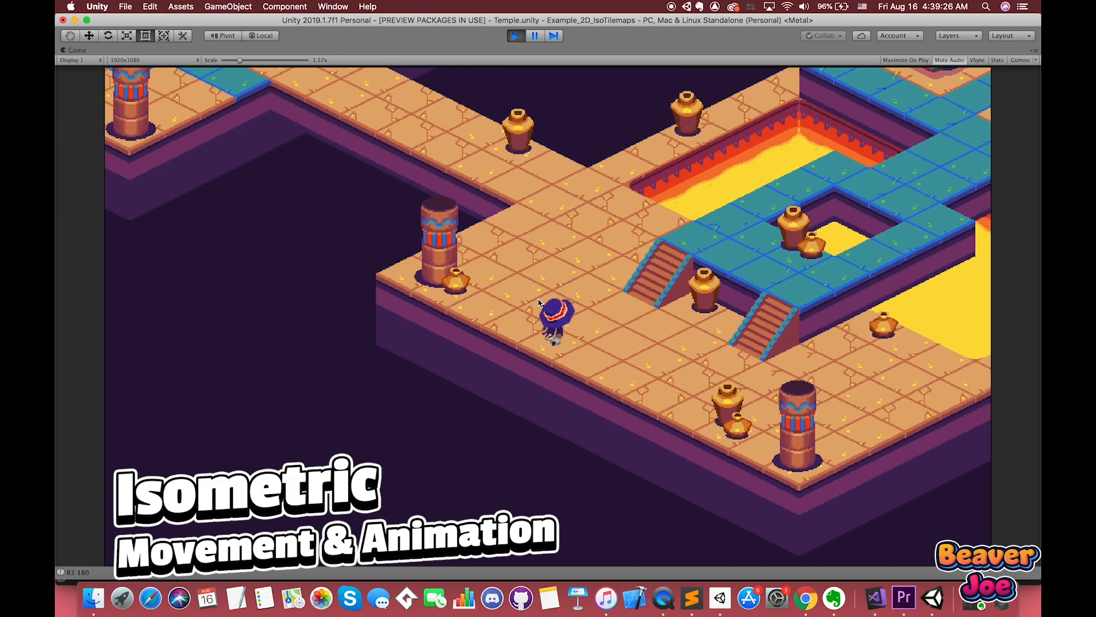
{"action": "key", "text": "Down"}
{"action": "key", "text": "Left"}
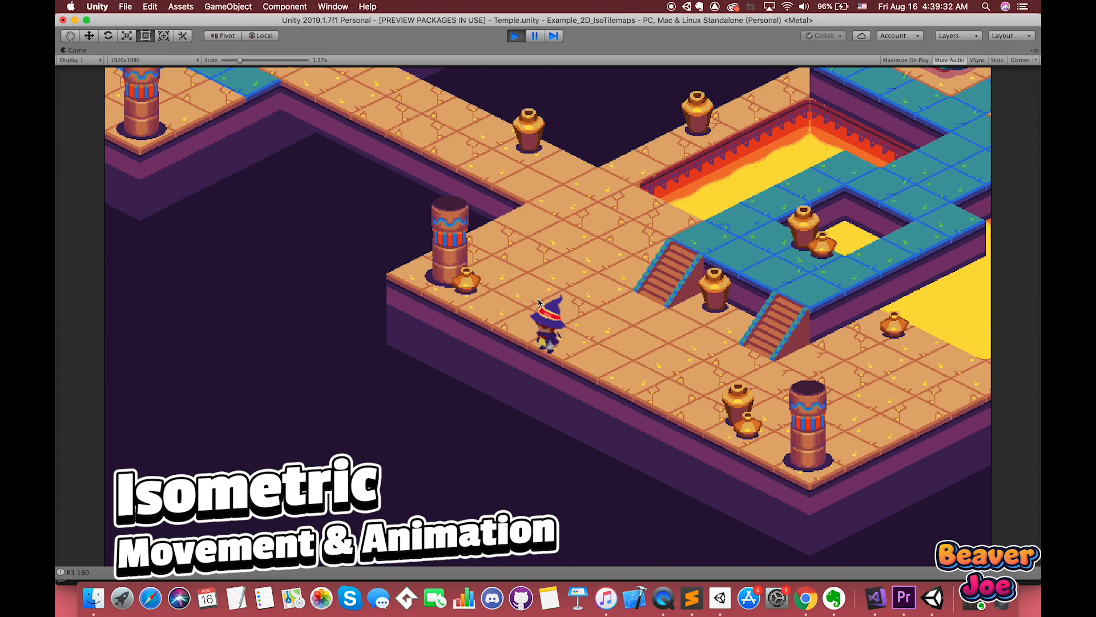
{"action": "key", "text": "Up"}
{"action": "key", "text": "Right"}
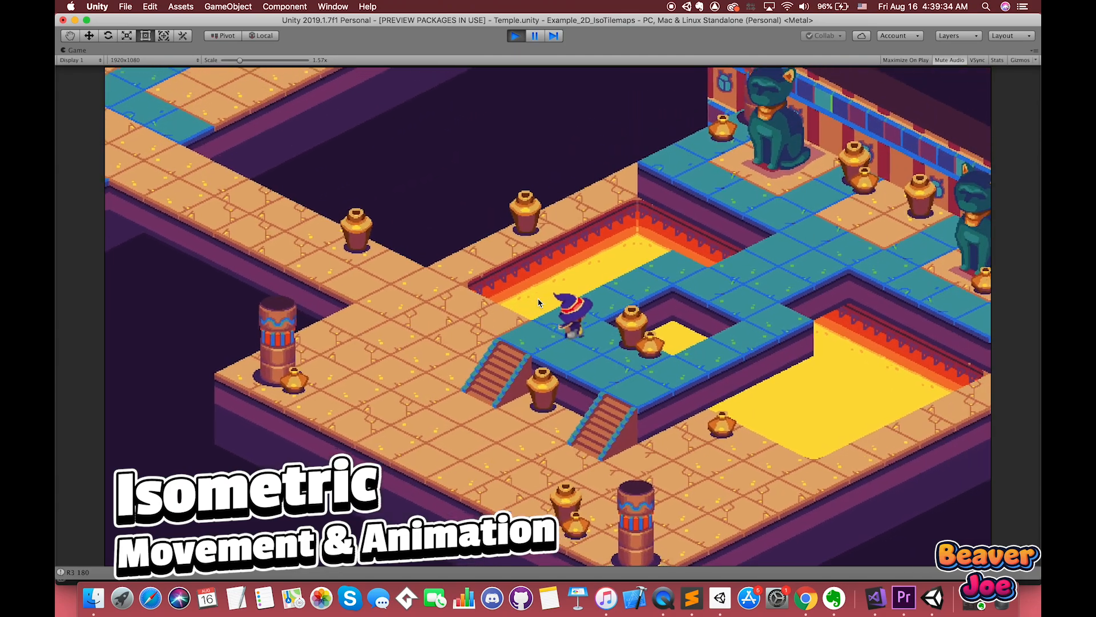
{"action": "key", "text": "Up"}
{"action": "key", "text": "Right"}
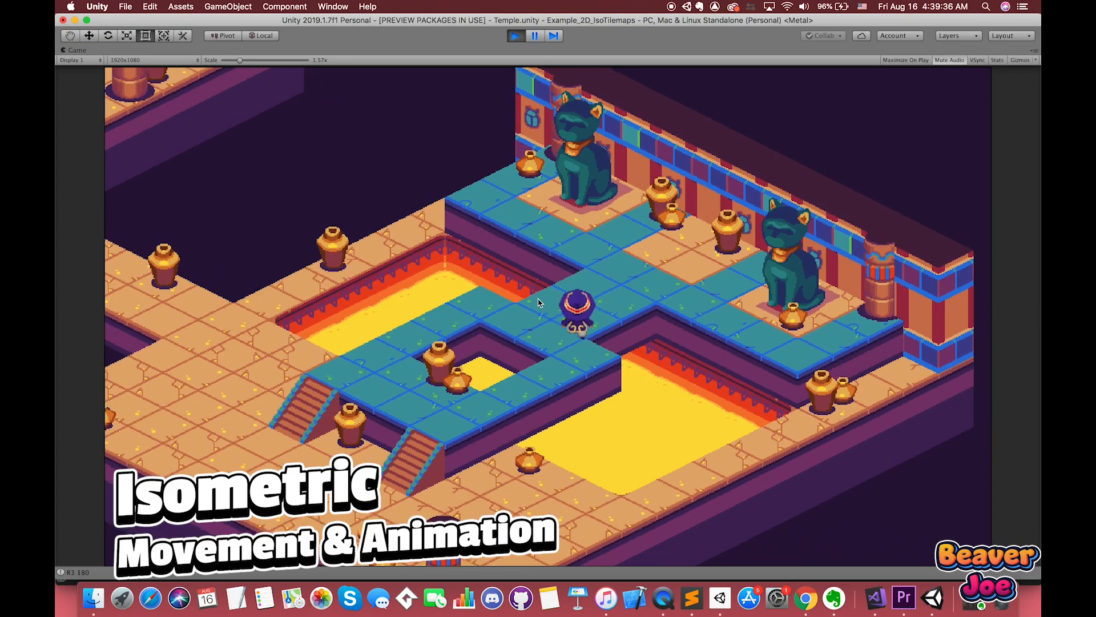
{"action": "key", "text": "Left"}
{"action": "key", "text": "Down"}
{"action": "key", "text": "Right"}
{"action": "key", "text": "Up"}
{"action": "key", "text": "Left"}
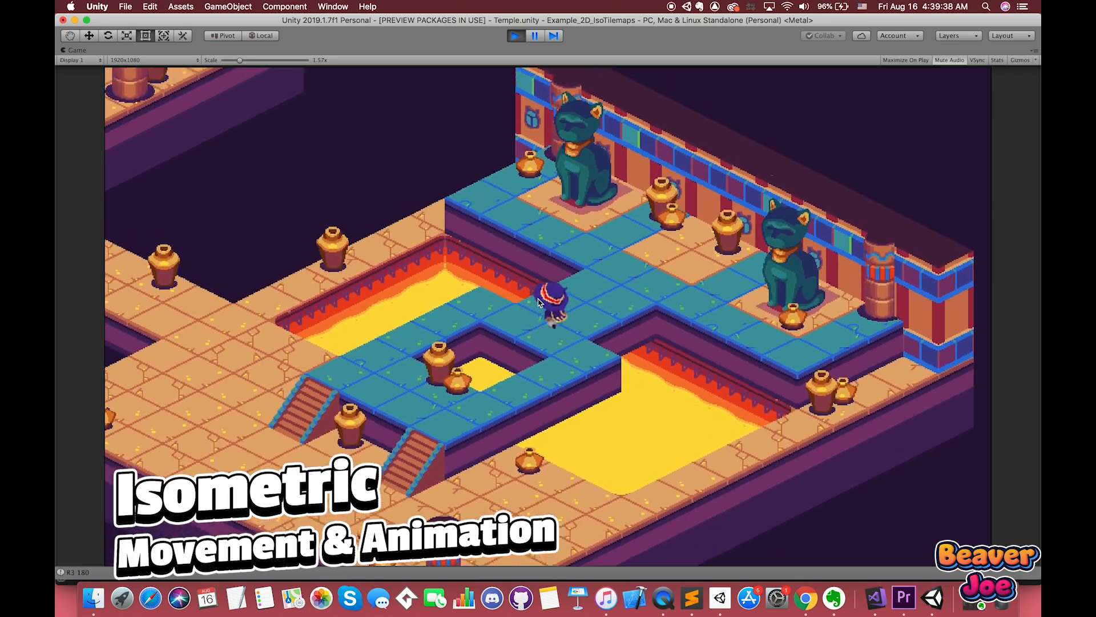
{"action": "key", "text": "Right"}
{"action": "key", "text": "Down"}
{"action": "key", "text": "Left"}
{"action": "key", "text": "Down"}
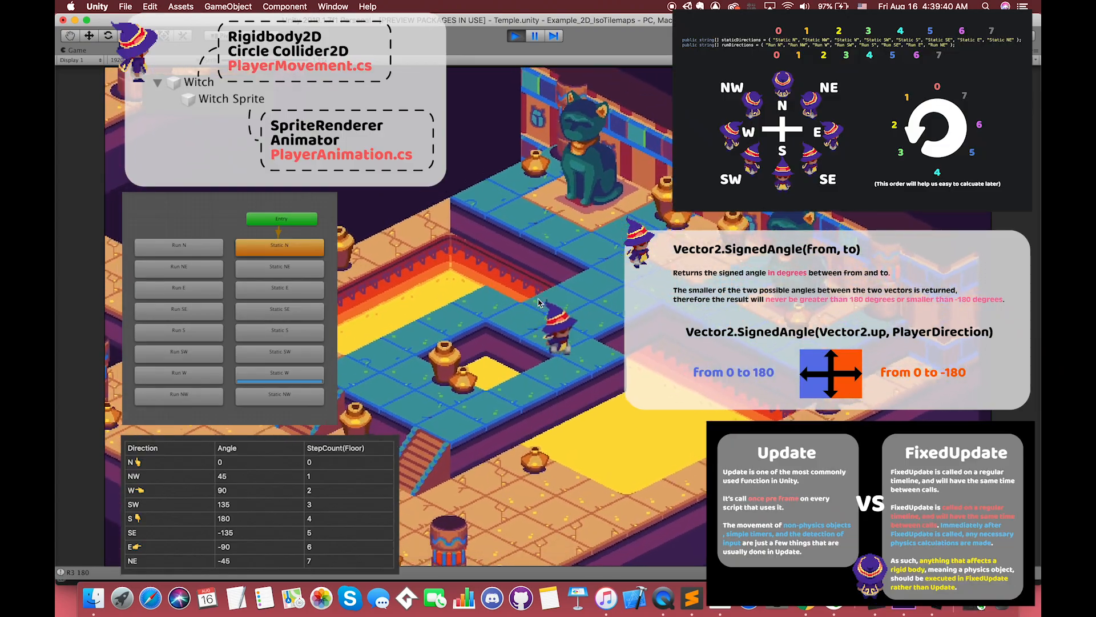
{"action": "key", "text": "Down"}
{"action": "key", "text": "Left"}
{"action": "key", "text": "Down"}
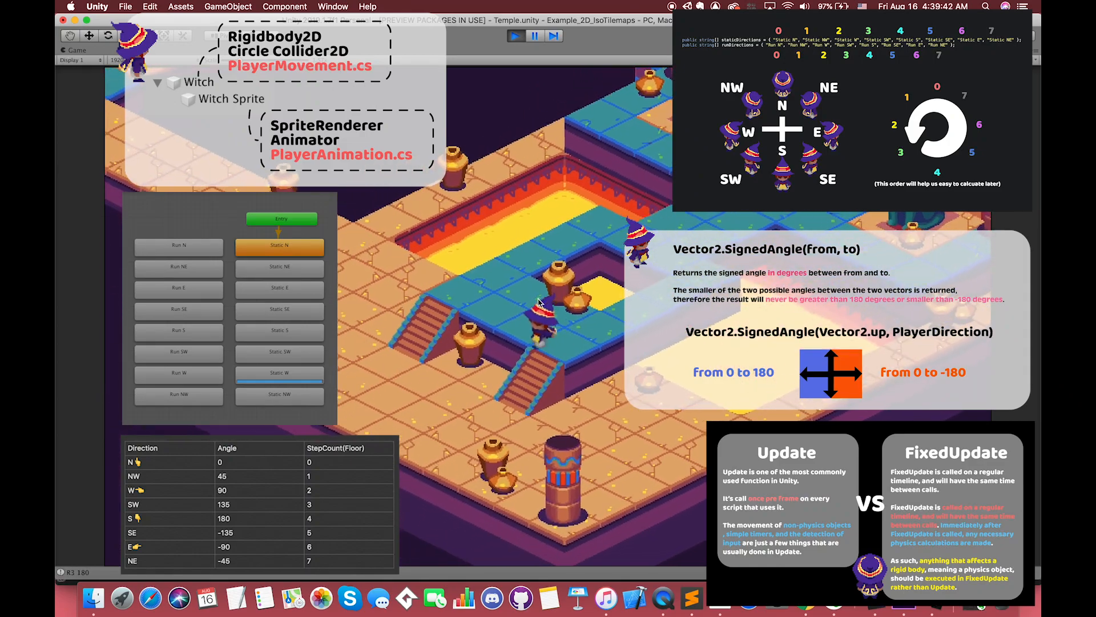
{"action": "key", "text": "Down"}
{"action": "key", "text": "Left"}
{"action": "key", "text": "Up"}
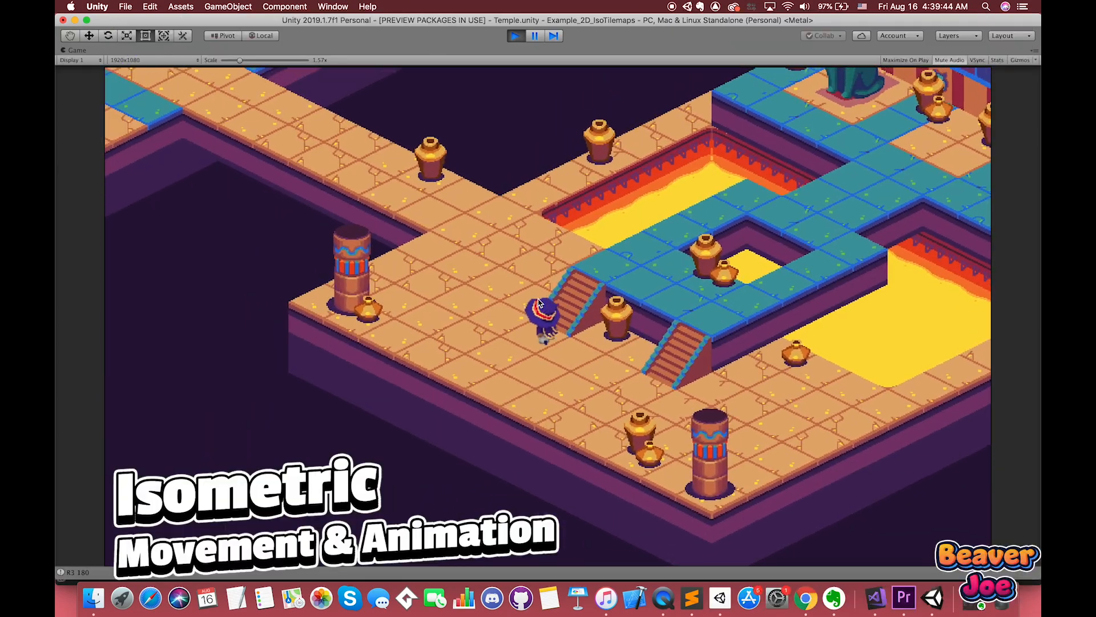
{"action": "key", "text": "Up"}
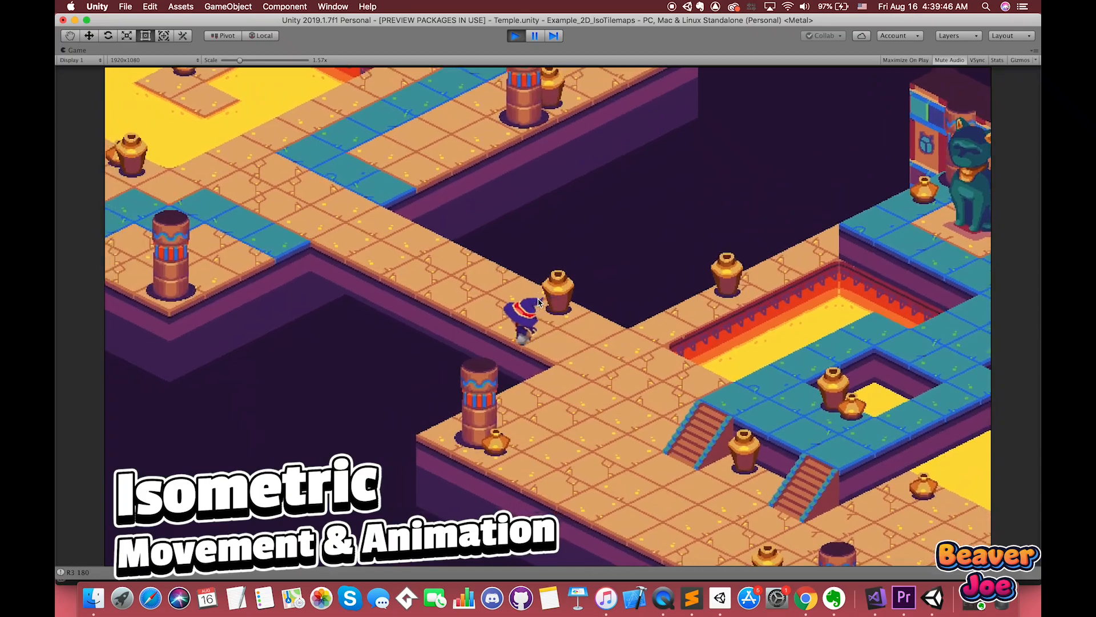
{"action": "key", "text": "Up"}
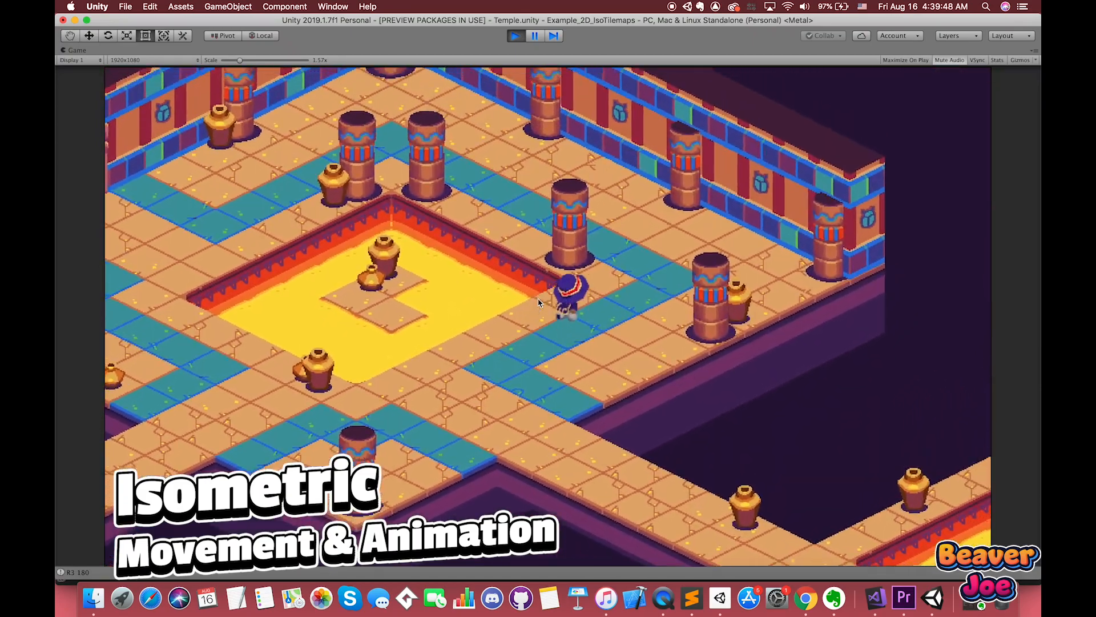
{"action": "key", "text": "Up"}
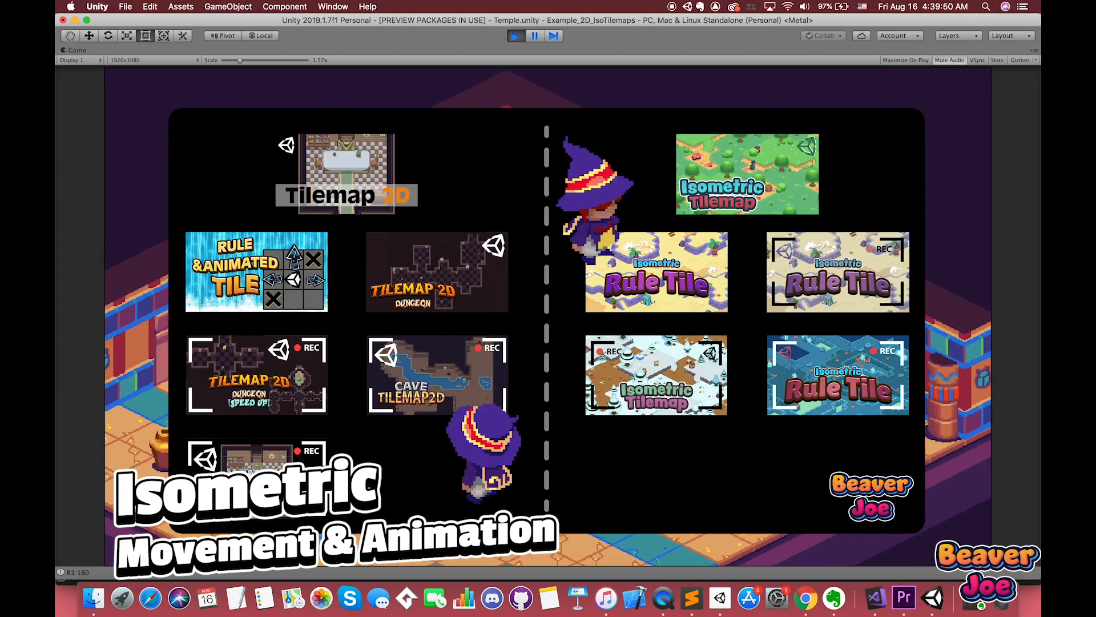
{"action": "key", "text": "Up"}
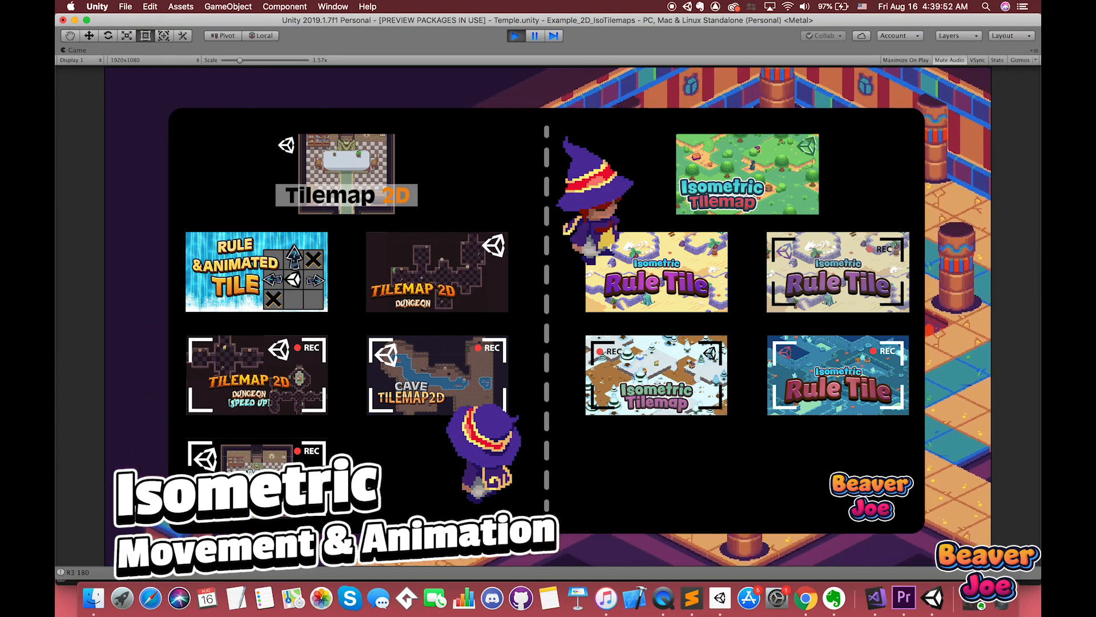
{"action": "key", "text": "Down"}
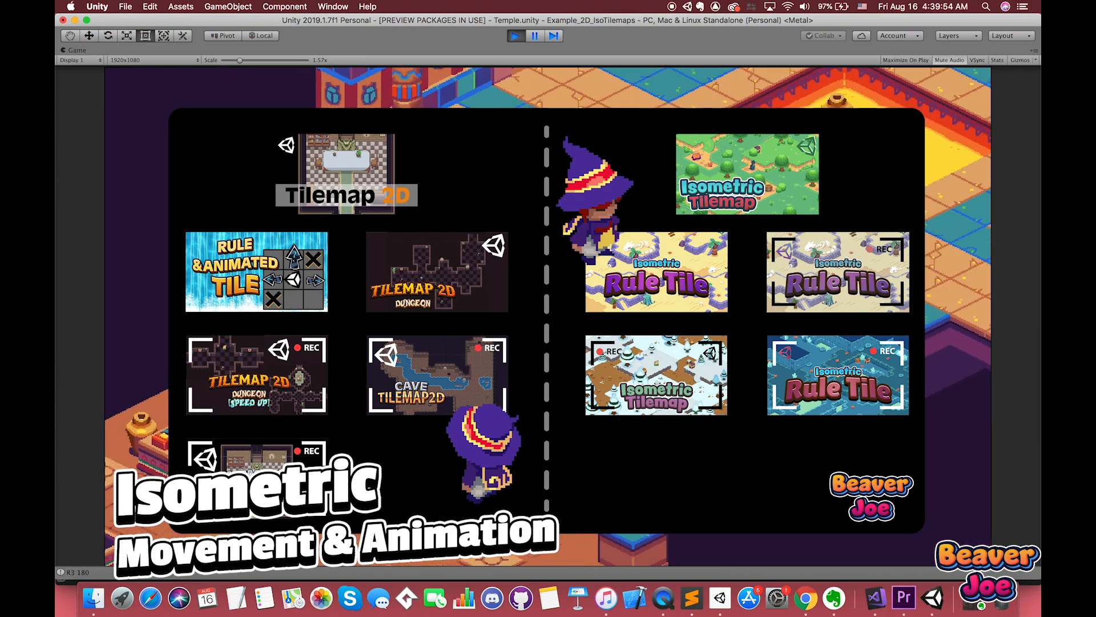
{"action": "key", "text": "Down"}
{"action": "key", "text": "Left"}
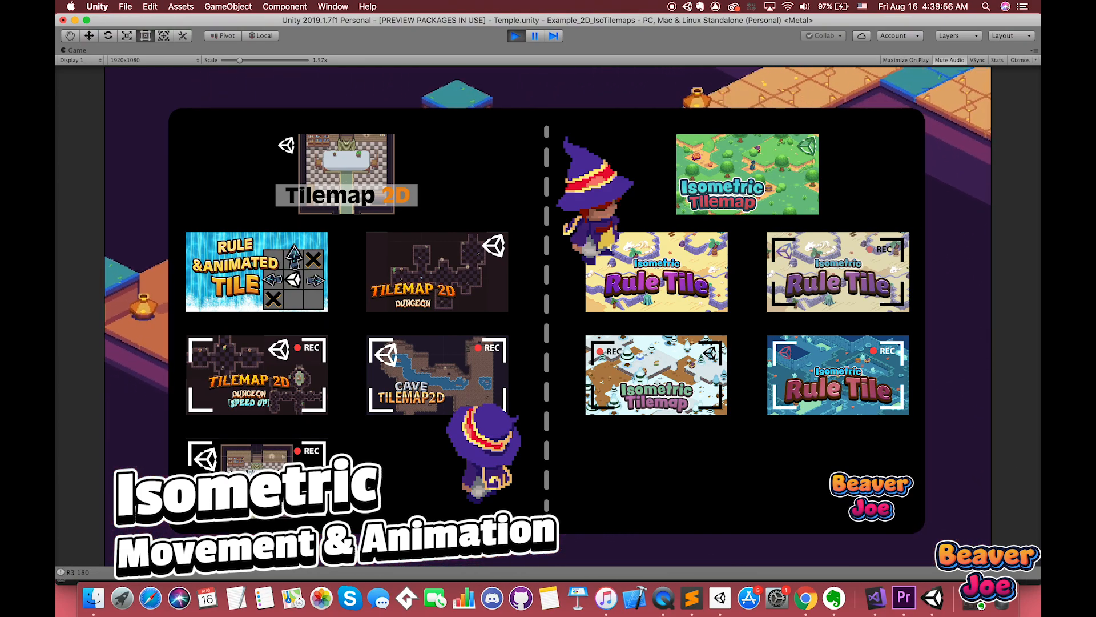
{"action": "key", "text": "Up"}
{"action": "key", "text": "Left"}
{"action": "key", "text": "Down"}
{"action": "key", "text": "Right"}
{"action": "key", "text": "Up"}
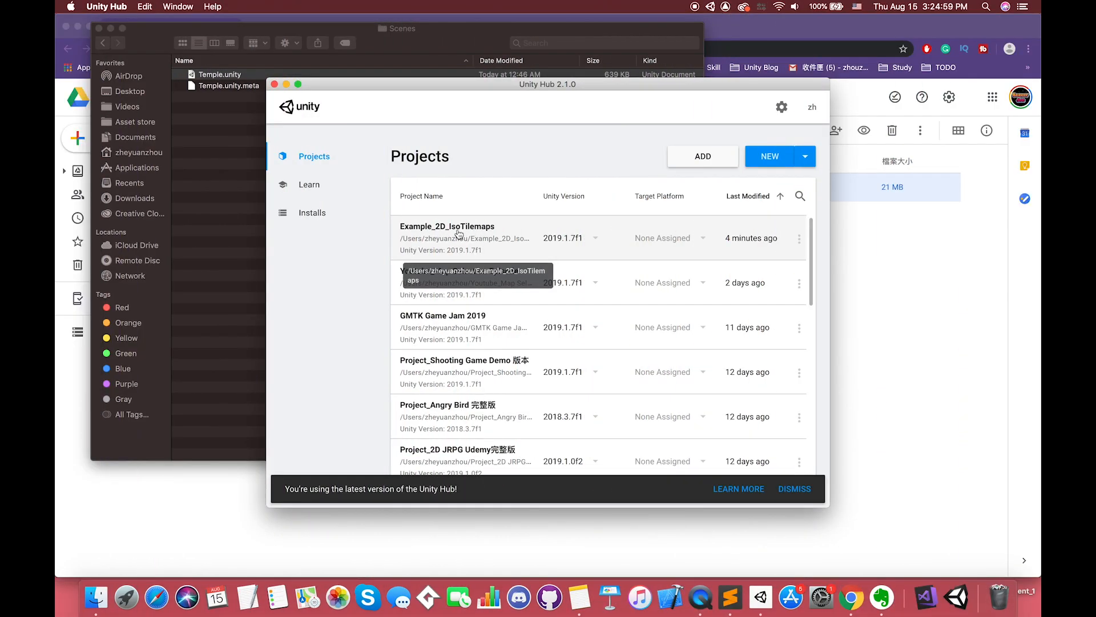
Step: Open the Example_2D_IsoTilemaps project in the Unity editor and dismiss the editor update notice
{"action": "left_click", "coordinate": [458, 232]}
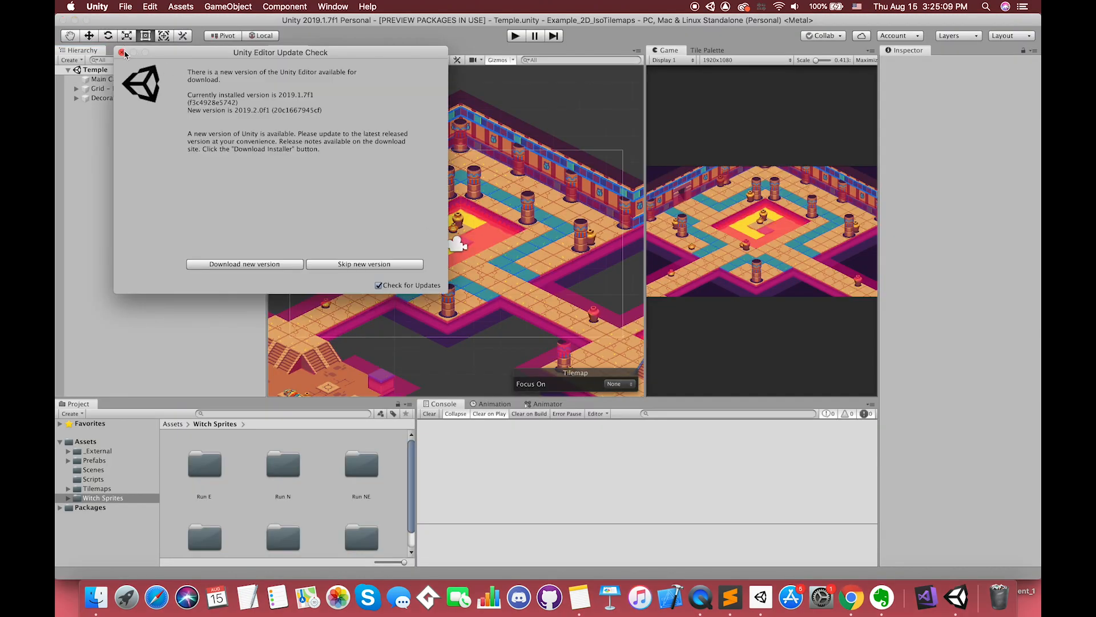
{"action": "left_click", "coordinate": [123, 53]}
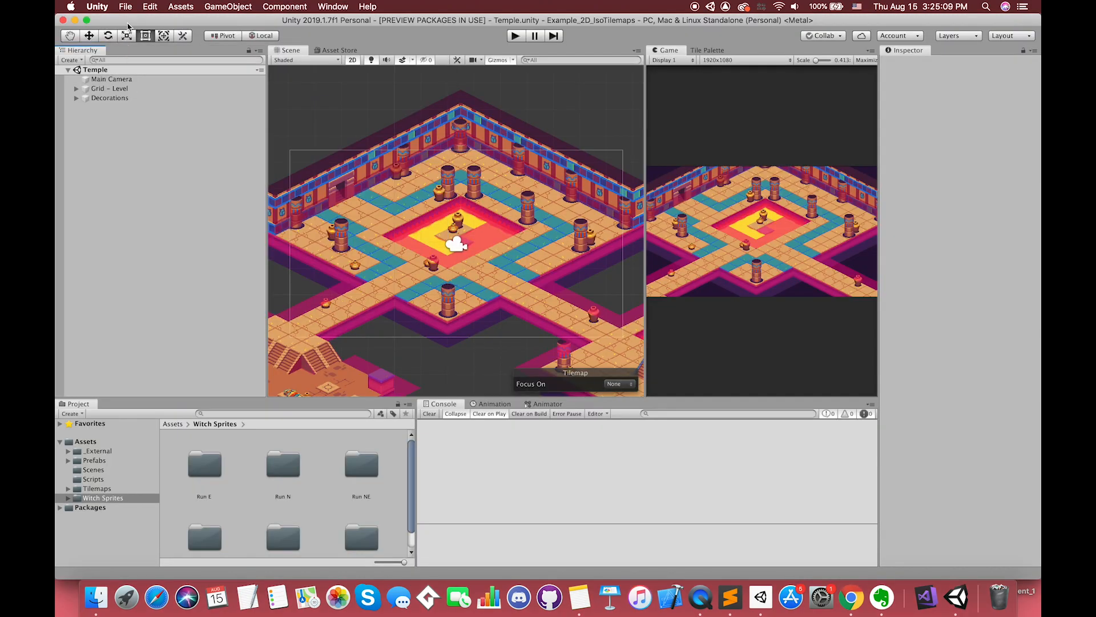
Step: Look through the project's asset folders: _External, Temple prefabs, Scripts, the isometric tilemap collider sprites and Witch Sprites
{"action": "left_click", "coordinate": [97, 451]}
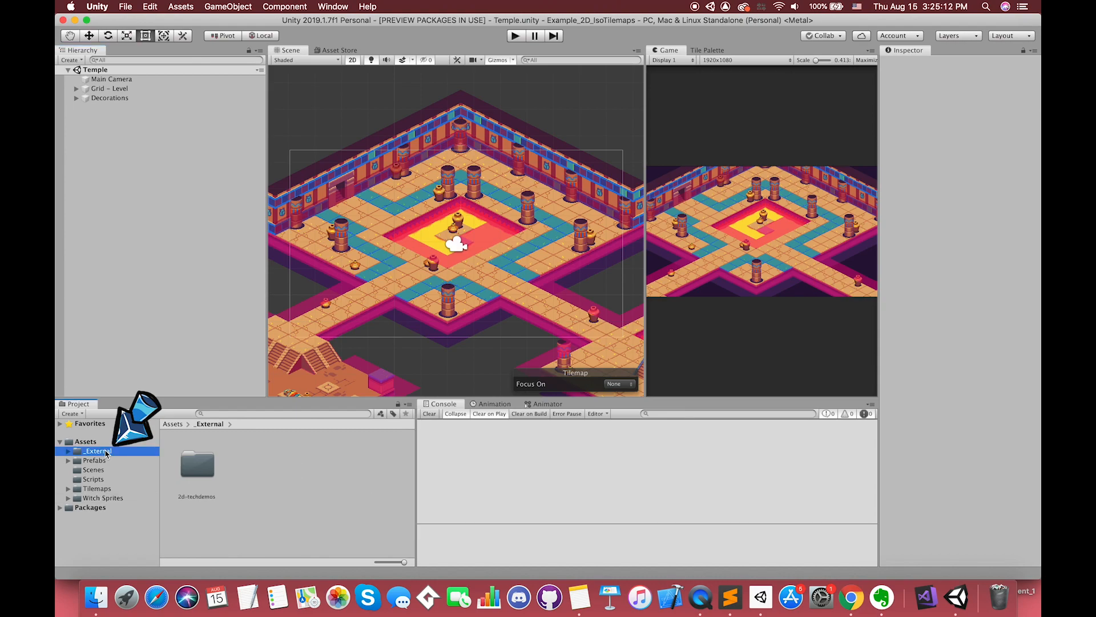
{"action": "left_click", "coordinate": [127, 461]}
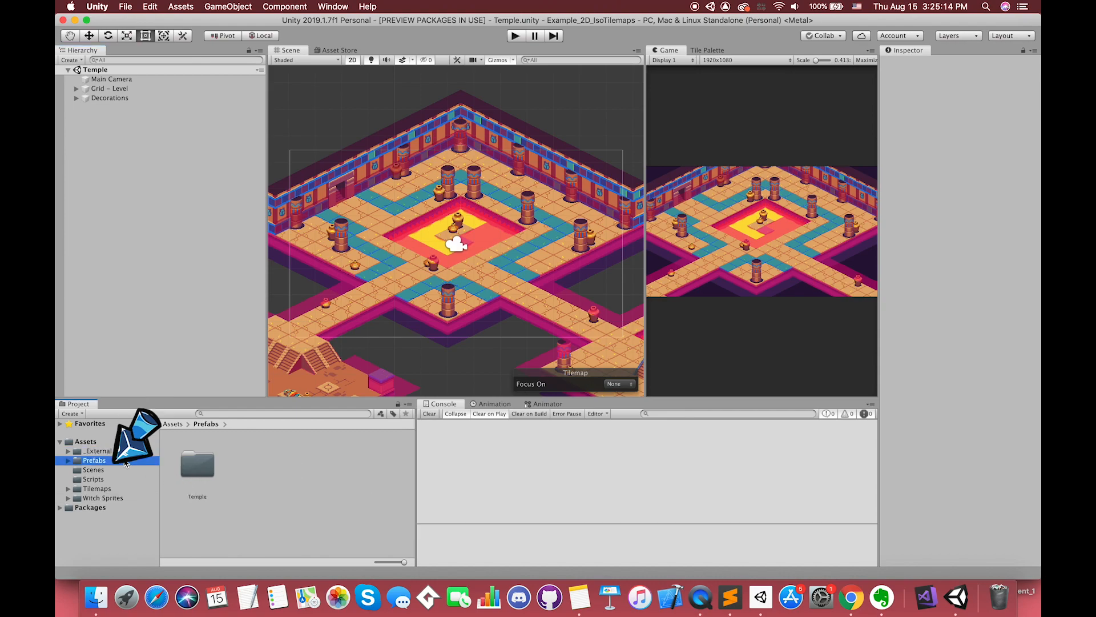
{"action": "double_click", "coordinate": [214, 477]}
{"action": "scroll", "coordinate": [257, 501], "scroll_direction": "down", "scroll_amount": 5}
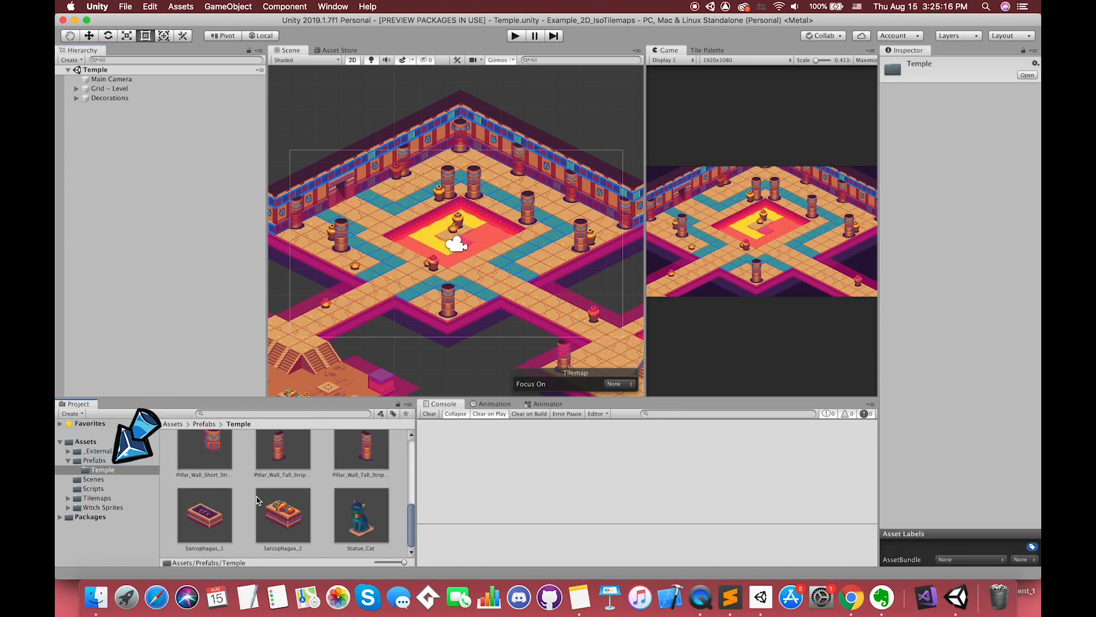
{"action": "left_click", "coordinate": [94, 489]}
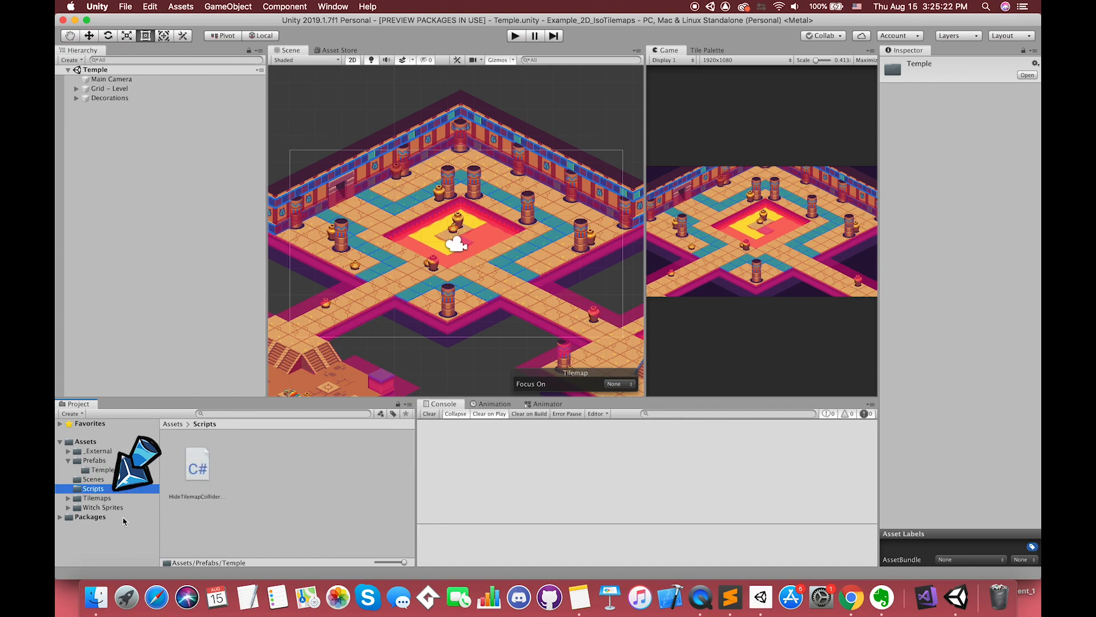
{"action": "left_click", "coordinate": [96, 498]}
{"action": "double_click", "coordinate": [197, 464]}
{"action": "double_click", "coordinate": [200, 464]}
{"action": "double_click", "coordinate": [201, 465]}
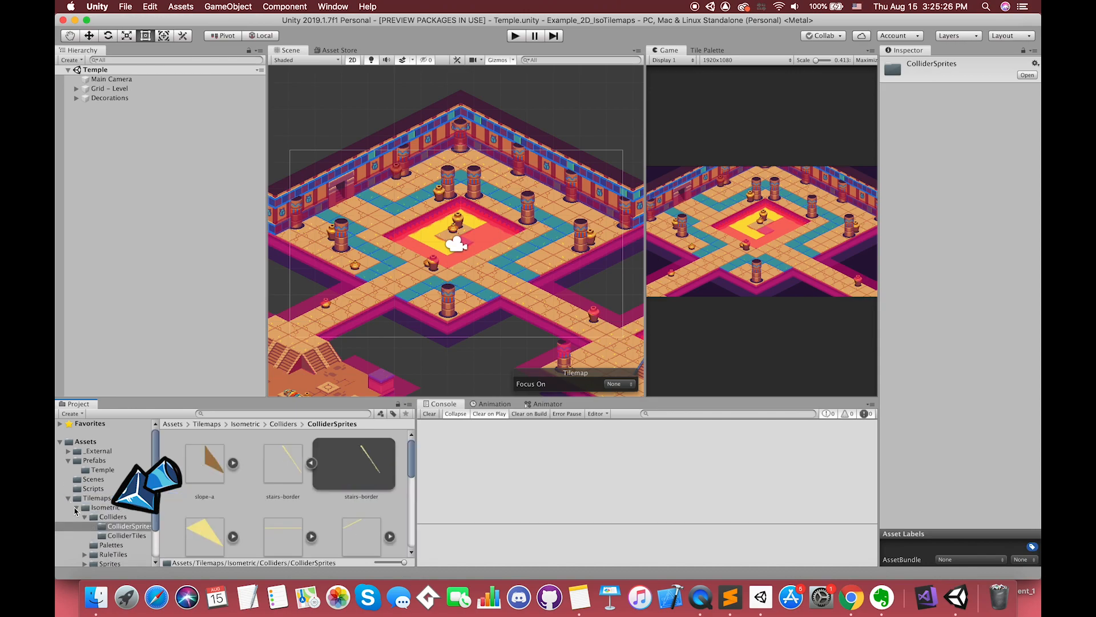
{"action": "left_click", "coordinate": [75, 507]}
{"action": "left_click", "coordinate": [68, 498]}
{"action": "left_click", "coordinate": [83, 507]}
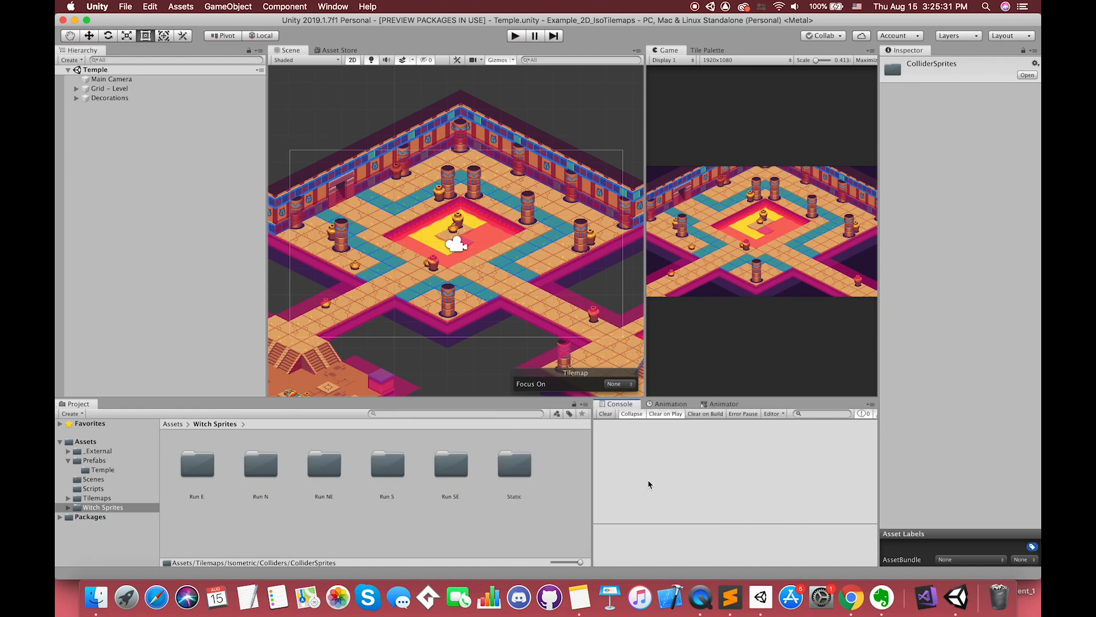
Step: Create an empty game object named Witch in the Temple scene and reset its transform
{"action": "left_click", "coordinate": [101, 147]}
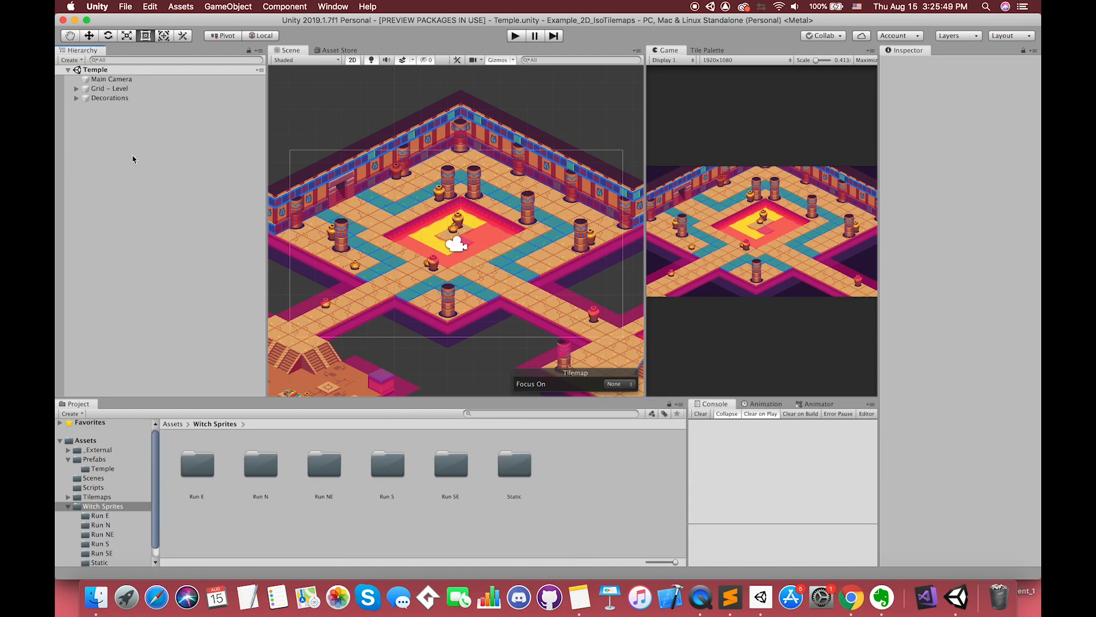
{"action": "right_click", "coordinate": [114, 151]}
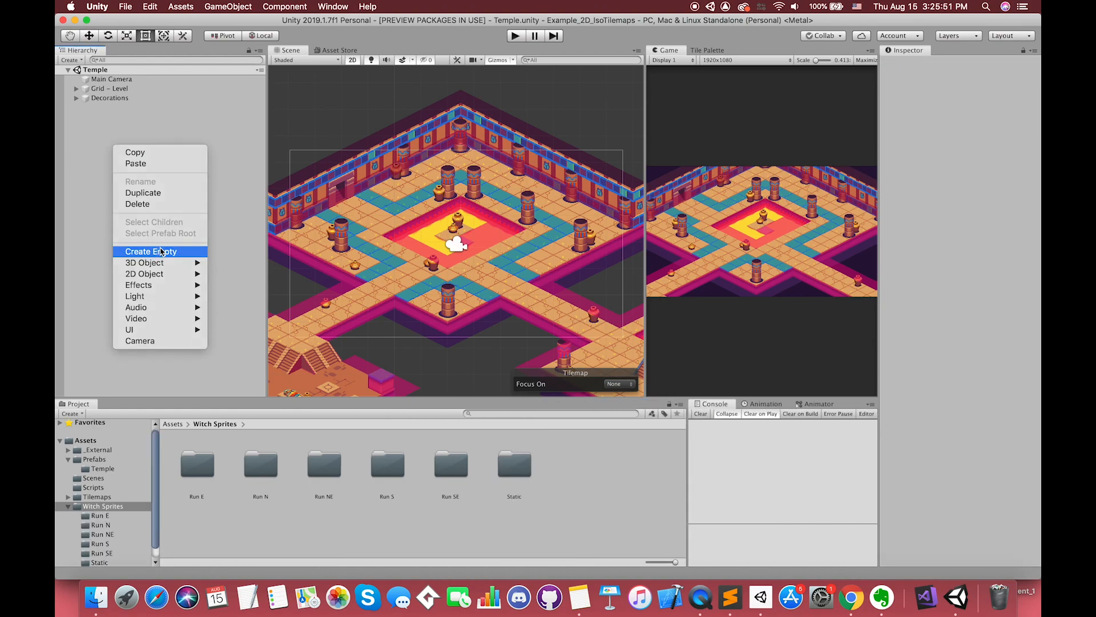
{"action": "left_click", "coordinate": [160, 251]}
{"action": "type", "text": "Witch"}
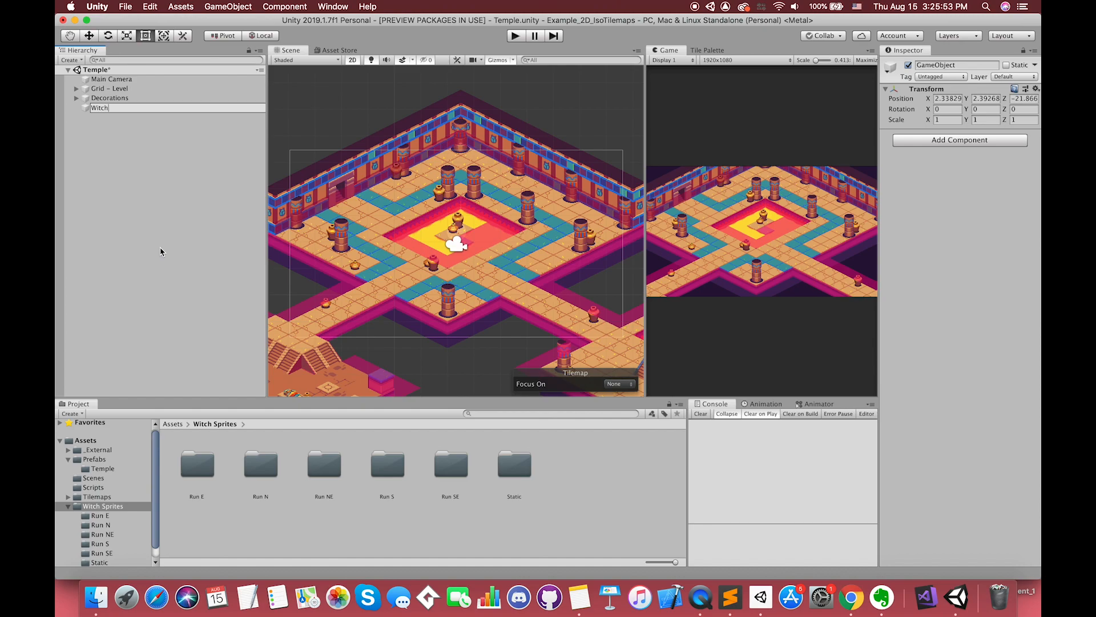
{"action": "key", "text": "Return"}
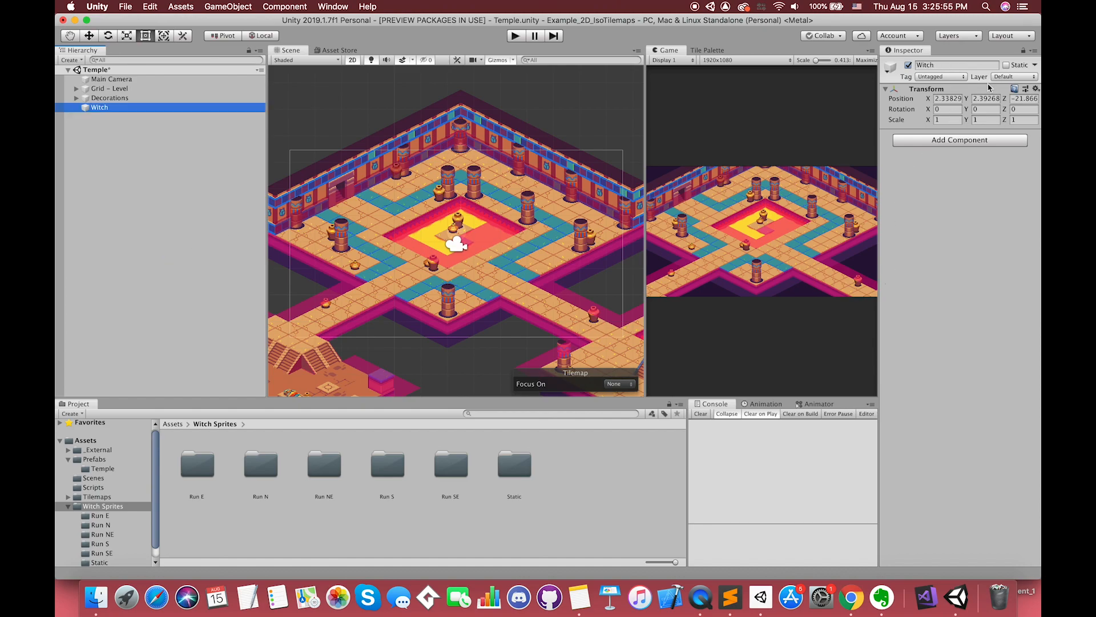
{"action": "left_click", "coordinate": [1037, 90]}
{"action": "left_click", "coordinate": [970, 101]}
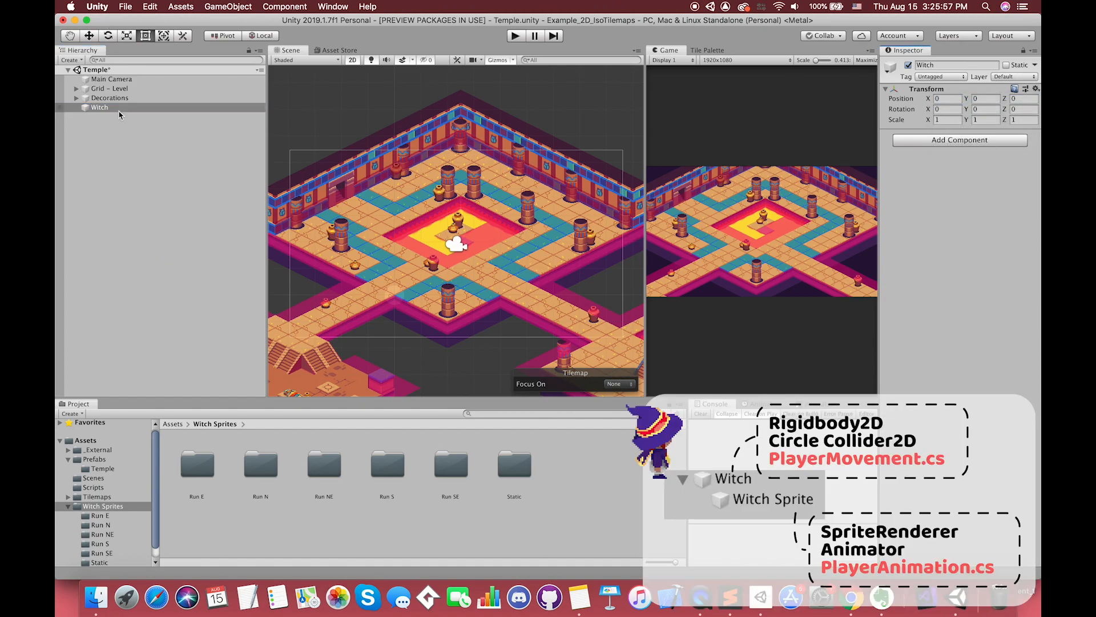
Step: Add a Rigidbody 2D component to the Witch object and set its gravity scale to 0
{"action": "scroll", "coordinate": [525, 227], "scroll_direction": "down", "scroll_amount": 3}
{"action": "scroll", "coordinate": [485, 211], "scroll_direction": "up", "scroll_amount": 5}
{"action": "left_click", "coordinate": [948, 143]}
{"action": "type", "text": "rig"}
{"action": "key", "text": "Down"}
{"action": "key", "text": "Return"}
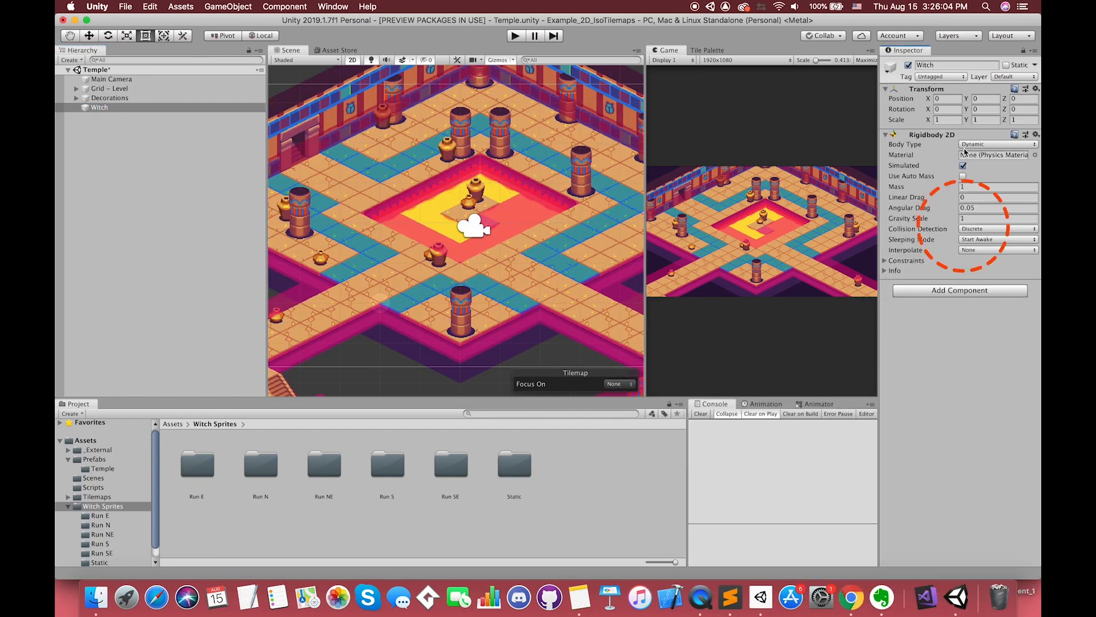
{"action": "left_click", "coordinate": [963, 218]}
{"action": "left_click", "coordinate": [887, 262]}
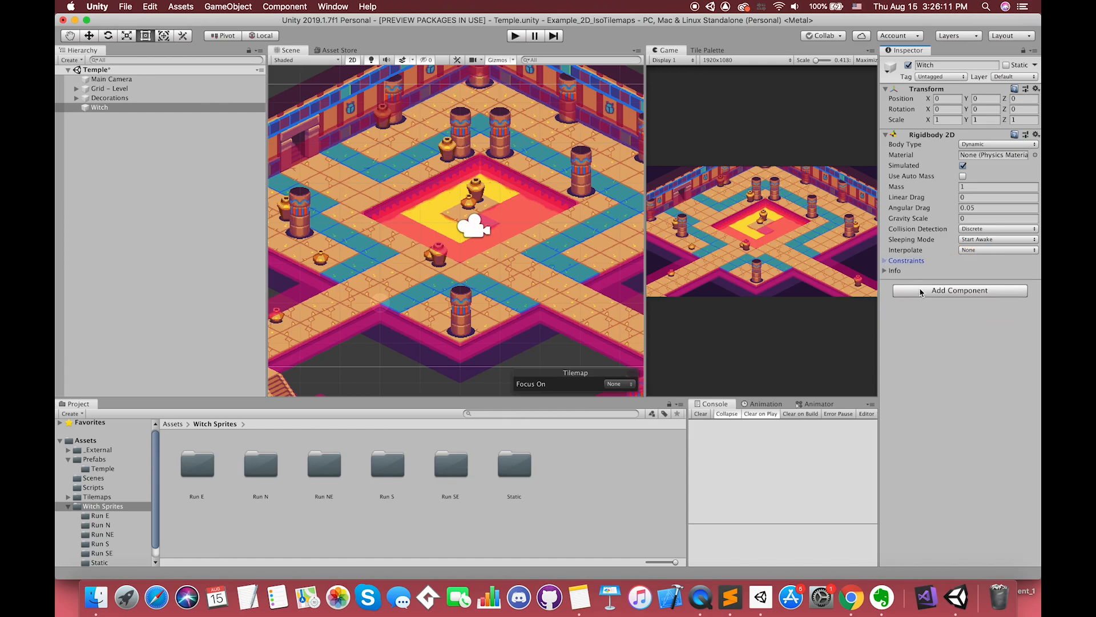
Step: Add the witch static00 sprite from the Static folder as a child of Witch and name it Witch Sprite
{"action": "double_click", "coordinate": [514, 466]}
{"action": "left_click_drag", "start_coordinate": [210, 472], "coordinate": [117, 109]}
{"action": "left_click", "coordinate": [117, 117]}
{"action": "key", "text": "Return"}
{"action": "type", "text": "Wit"}
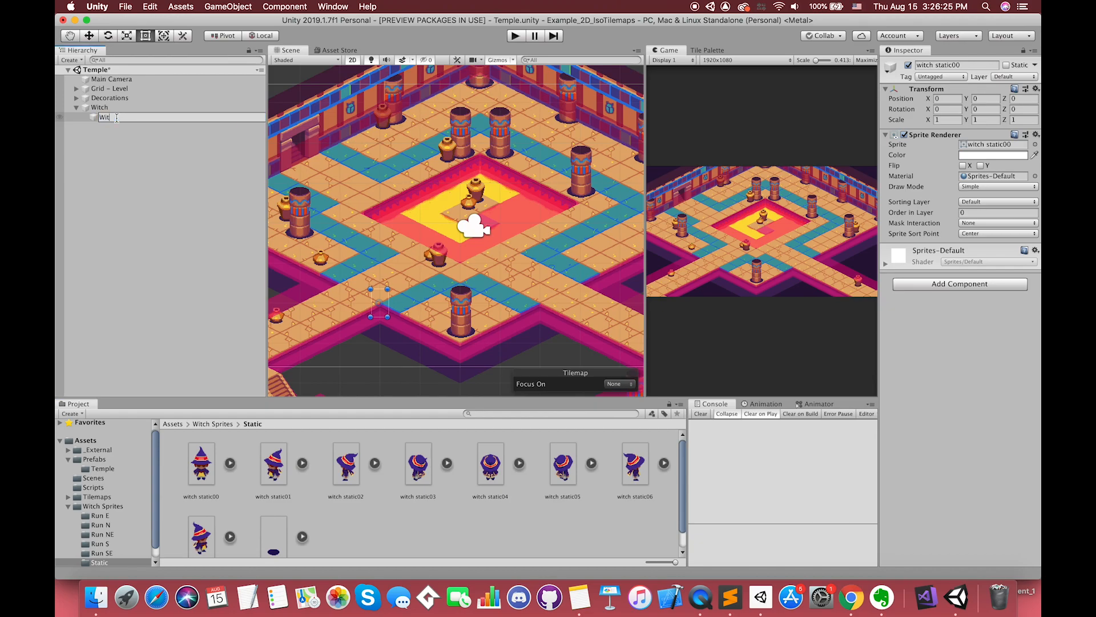
{"action": "type", "text": "ch Sprite"}
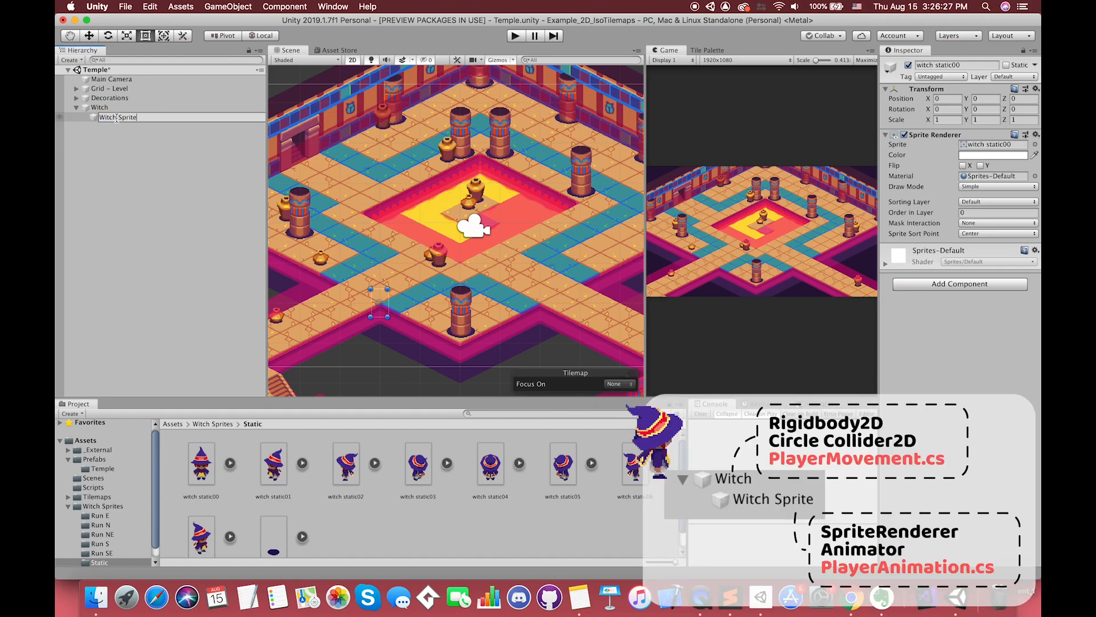
{"action": "key", "text": "Return"}
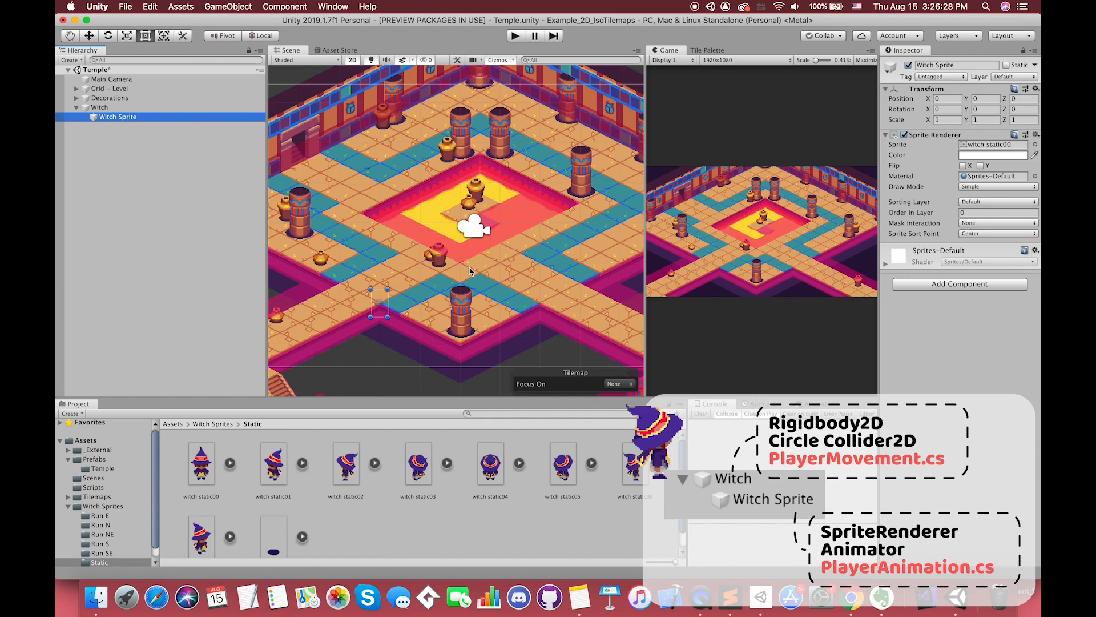
Step: Set the Witch Sprite's sorting layer to Foreground
{"action": "left_click", "coordinate": [984, 201]}
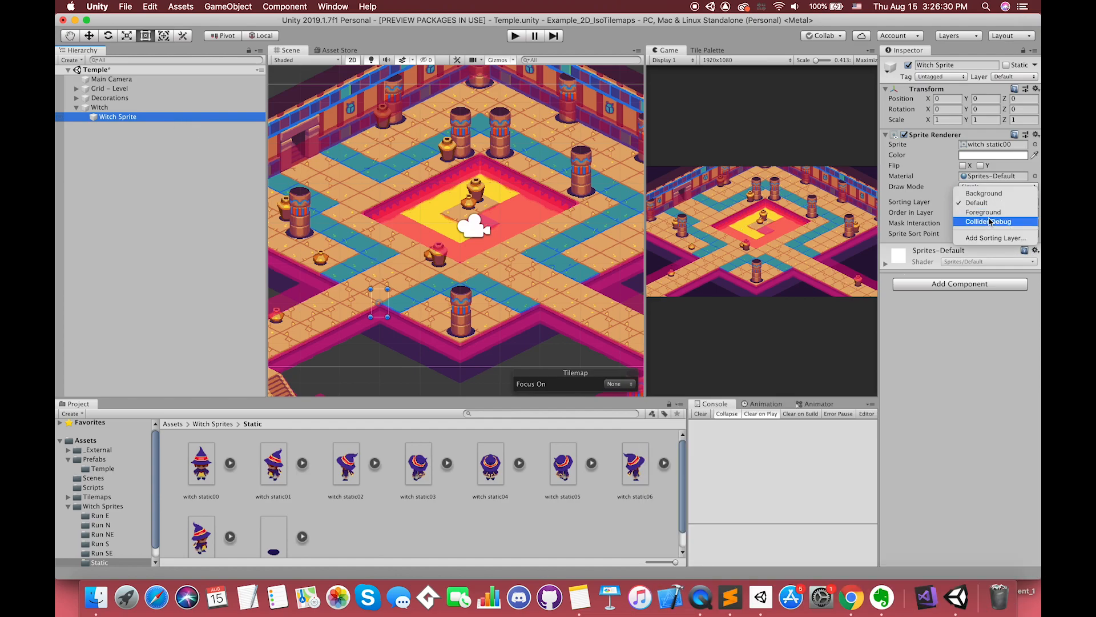
{"action": "left_click", "coordinate": [990, 222]}
{"action": "left_click", "coordinate": [977, 202]}
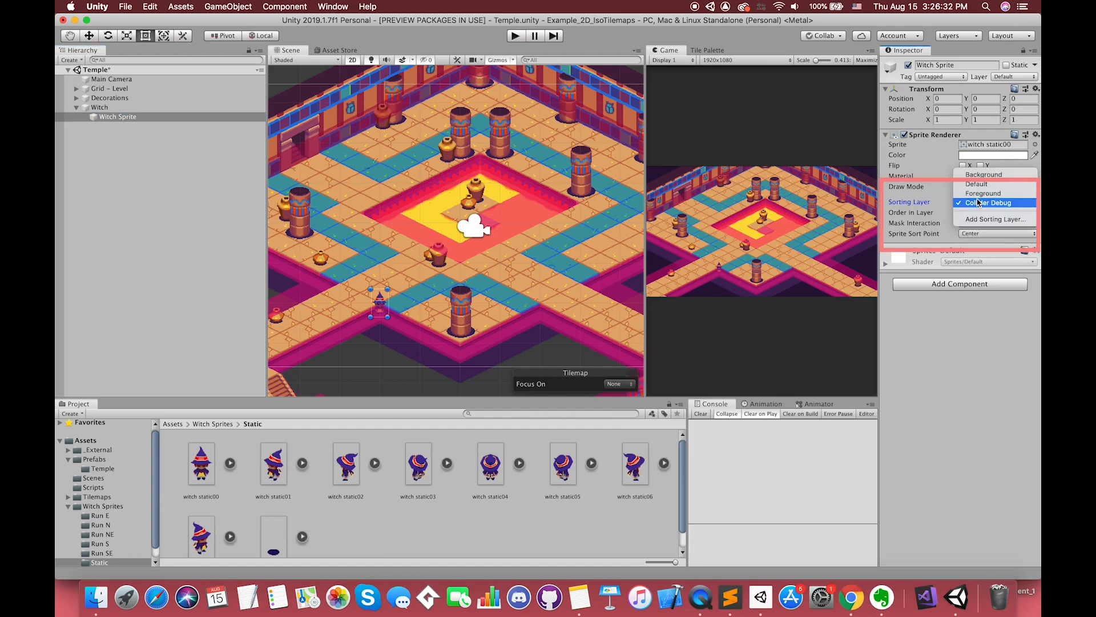
{"action": "left_click", "coordinate": [978, 202]}
{"action": "left_click", "coordinate": [975, 205]}
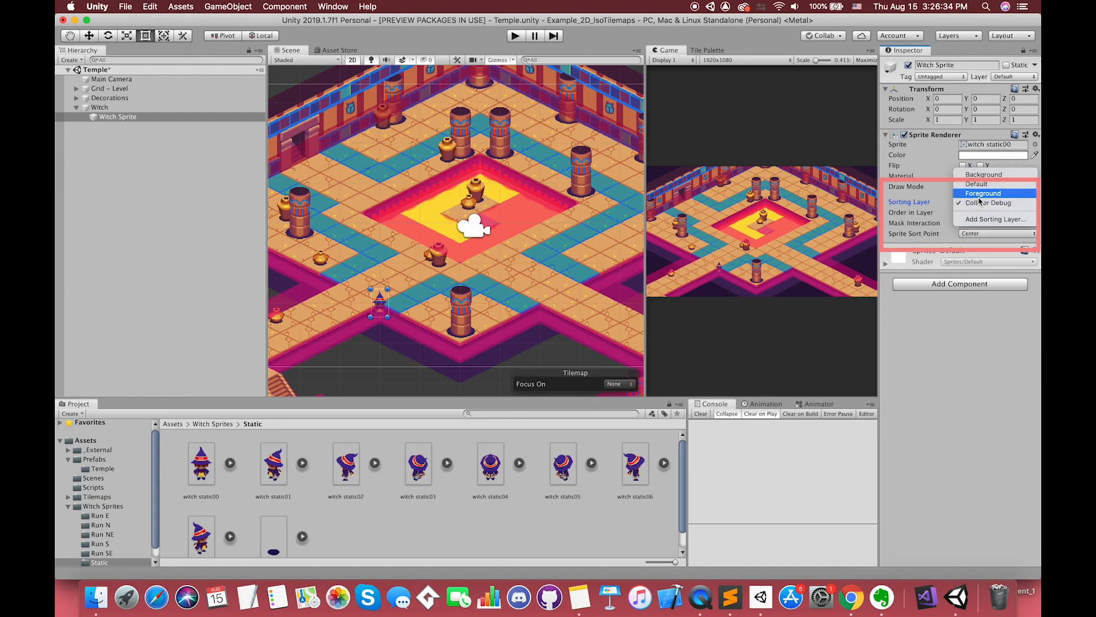
{"action": "left_click", "coordinate": [979, 194]}
Step: Move the Witch object up onto the temple floor tiles, to about X 0.15, Y 0.99
{"action": "scroll", "coordinate": [361, 289], "scroll_direction": "up", "scroll_amount": 3}
{"action": "left_click", "coordinate": [114, 108]}
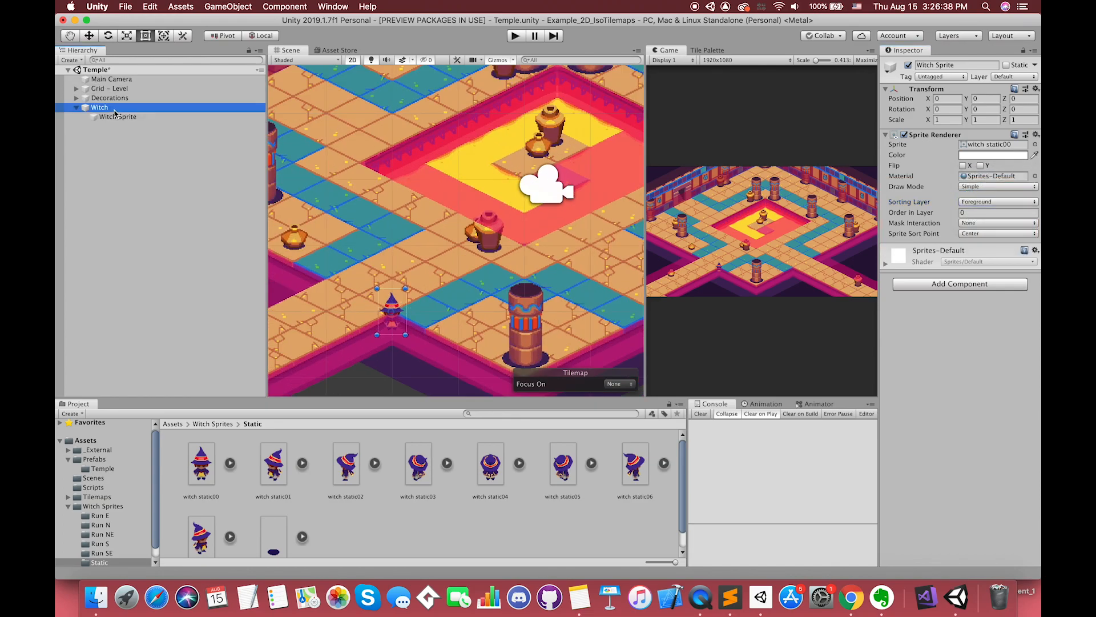
{"action": "key", "text": "w"}
{"action": "left_click_drag", "start_coordinate": [396, 305], "coordinate": [406, 240]}
Step: Enlarge the Witch Sprite uniformly with the Rect tool to a scale of about 1.52
{"action": "left_click", "coordinate": [103, 117]}
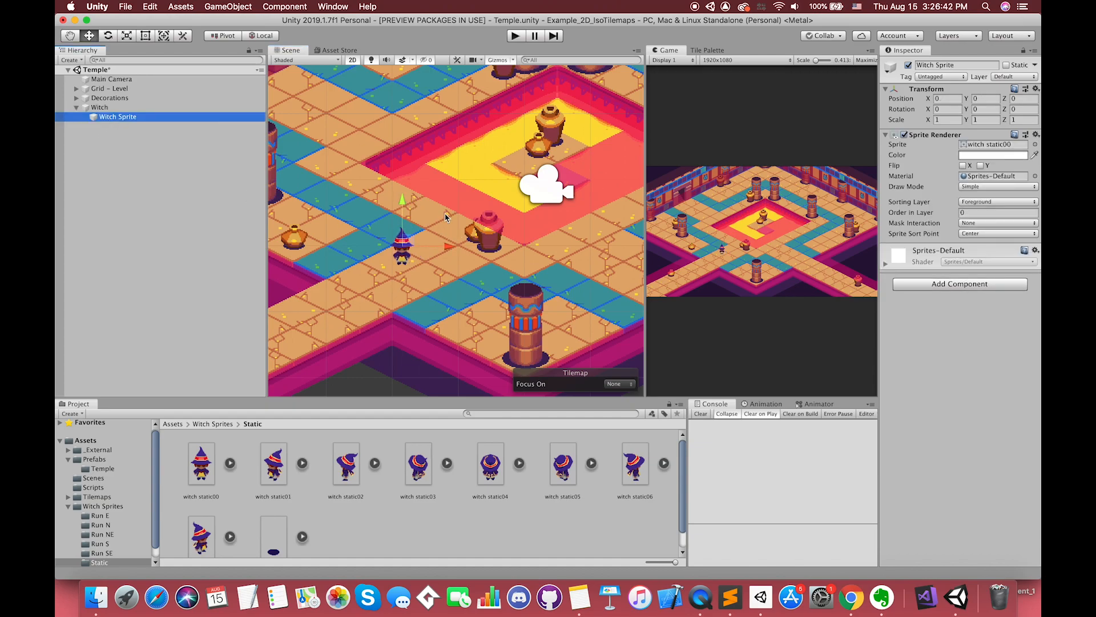
{"action": "key", "text": "t"}
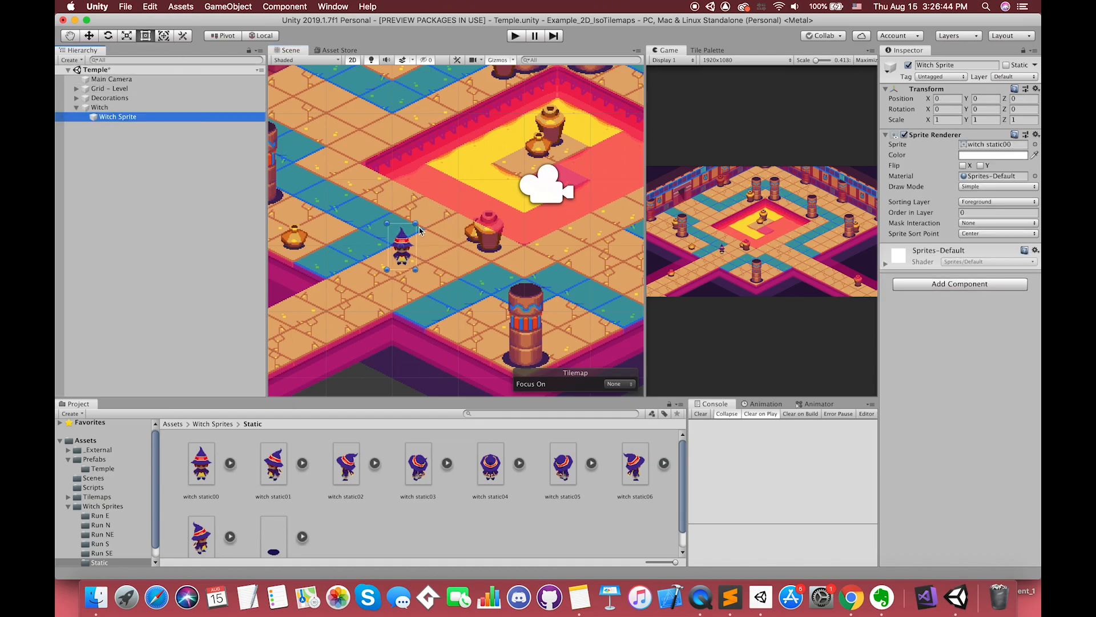
{"action": "mouse_move", "coordinate": [418, 227]}
{"action": "left_mouse_down"}
{"action": "mouse_move", "coordinate": [439, 211]}
{"action": "mouse_move", "coordinate": [429, 217]}
{"action": "left_mouse_up"}
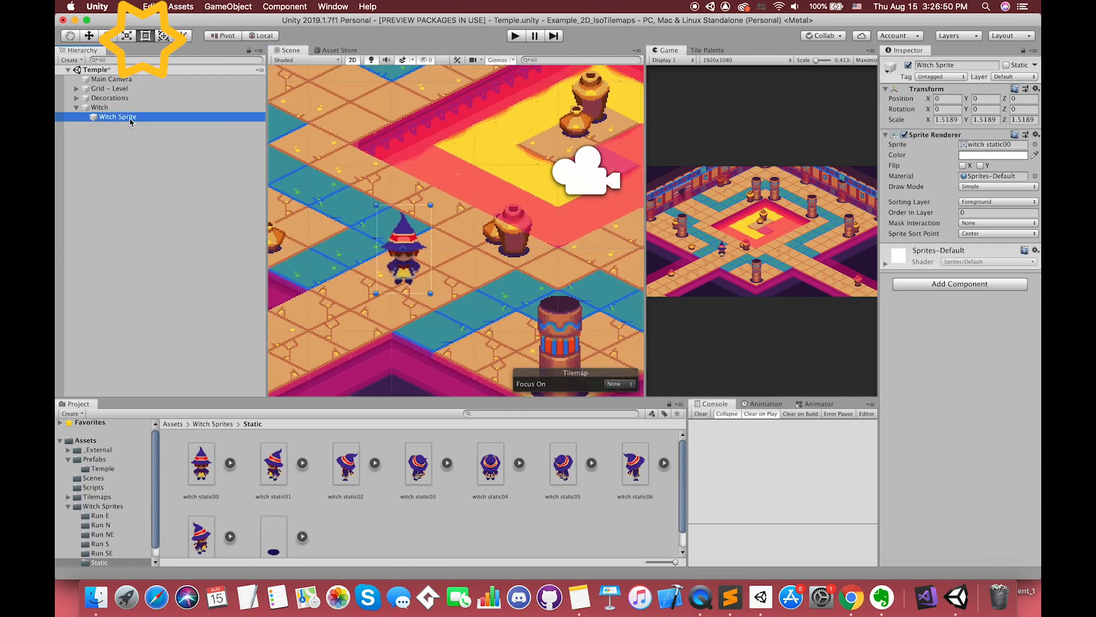
Step: Add a Circle Collider 2D component to the Witch object
{"action": "left_click", "coordinate": [99, 108]}
{"action": "left_click", "coordinate": [937, 291]}
{"action": "type", "text": "colli"}
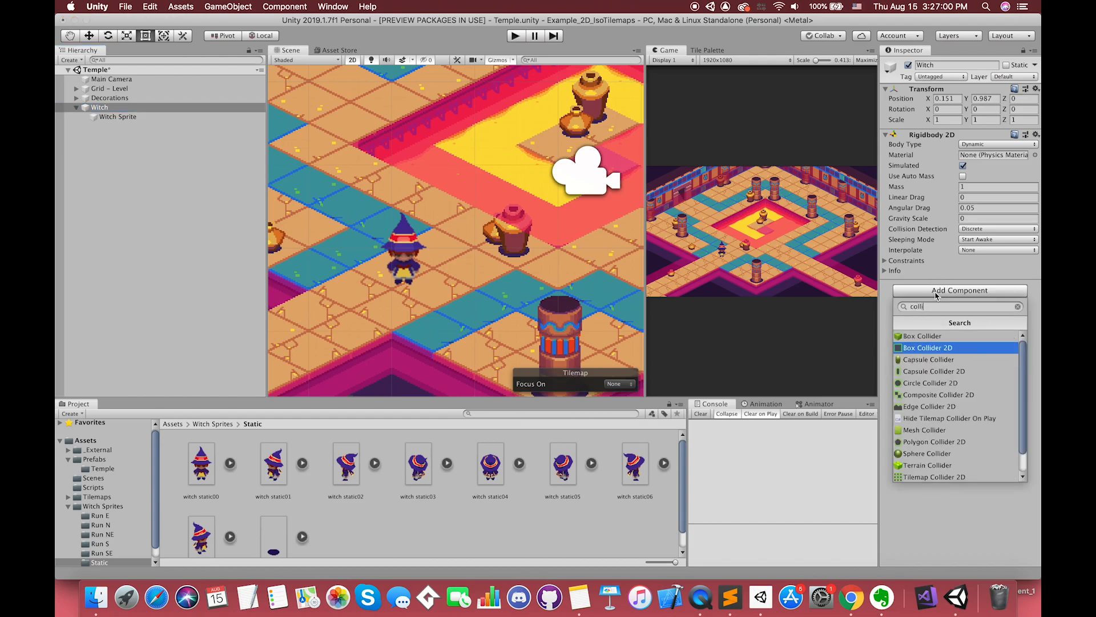
{"action": "key", "text": "BackSpace"}
{"action": "key", "text": "BackSpace"}
{"action": "key", "text": "BackSpace"}
{"action": "key", "text": "BackSpace"}
{"action": "type", "text": "circ"}
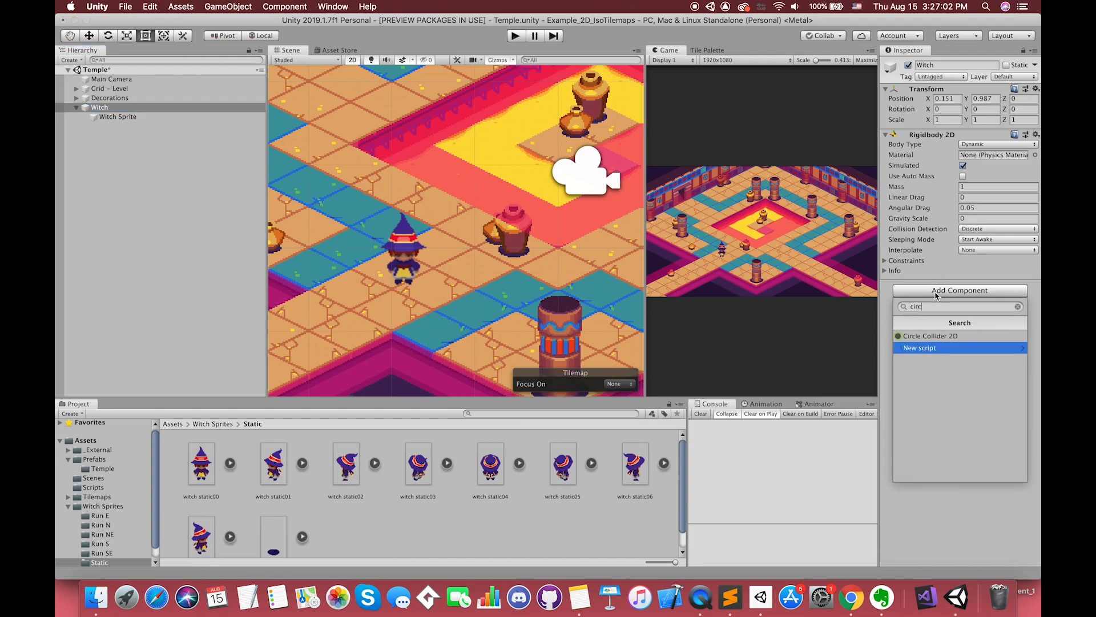
{"action": "key", "text": "Up"}
{"action": "key", "text": "Return"}
Step: Shrink and lower the Witch's circle collider around her body, to a radius of about 0.21 and a Y offset of about -0.18
{"action": "left_click", "coordinate": [968, 298]}
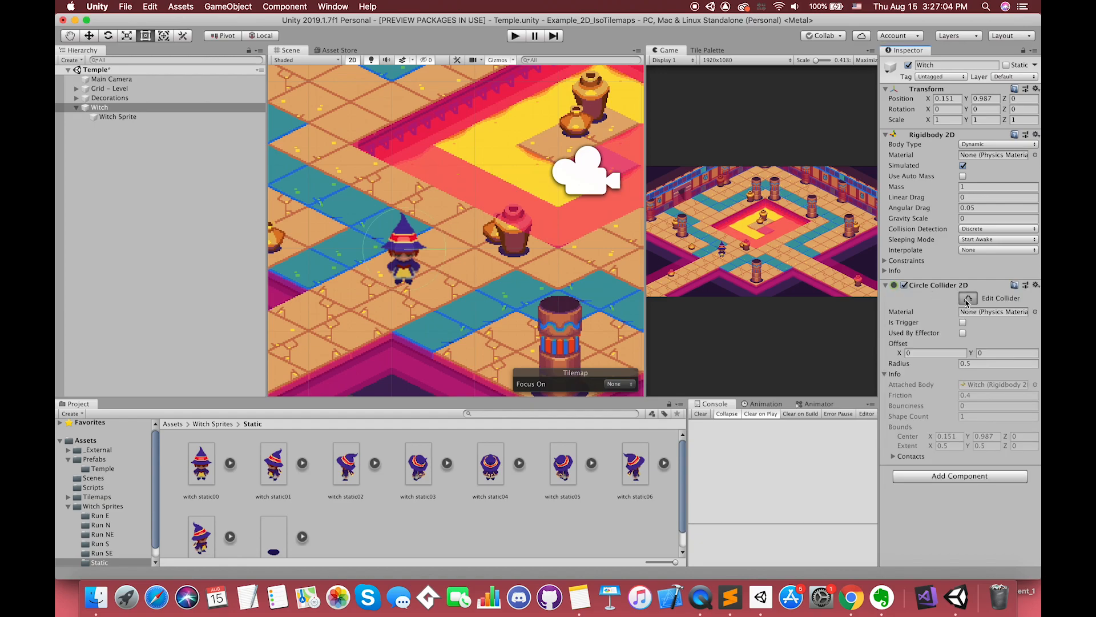
{"action": "scroll", "coordinate": [369, 243], "scroll_direction": "up", "scroll_amount": 5}
{"action": "left_click_drag", "start_coordinate": [430, 184], "coordinate": [435, 214]}
{"action": "left_click", "coordinate": [115, 109]}
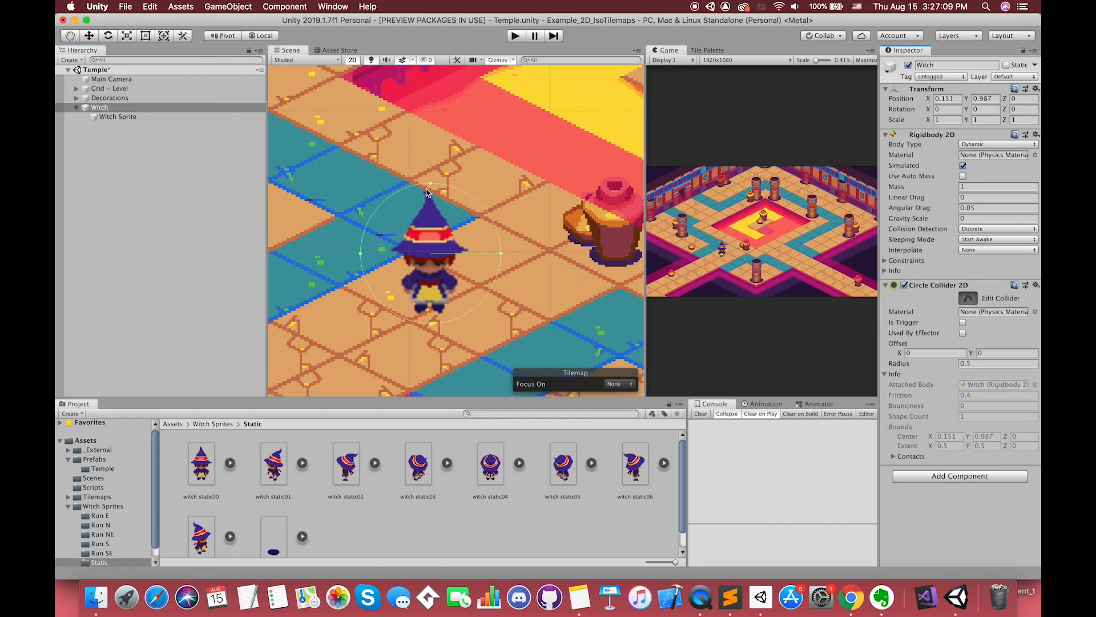
{"action": "left_click_drag", "start_coordinate": [462, 283], "coordinate": [464, 284]}
{"action": "left_click", "coordinate": [968, 299]}
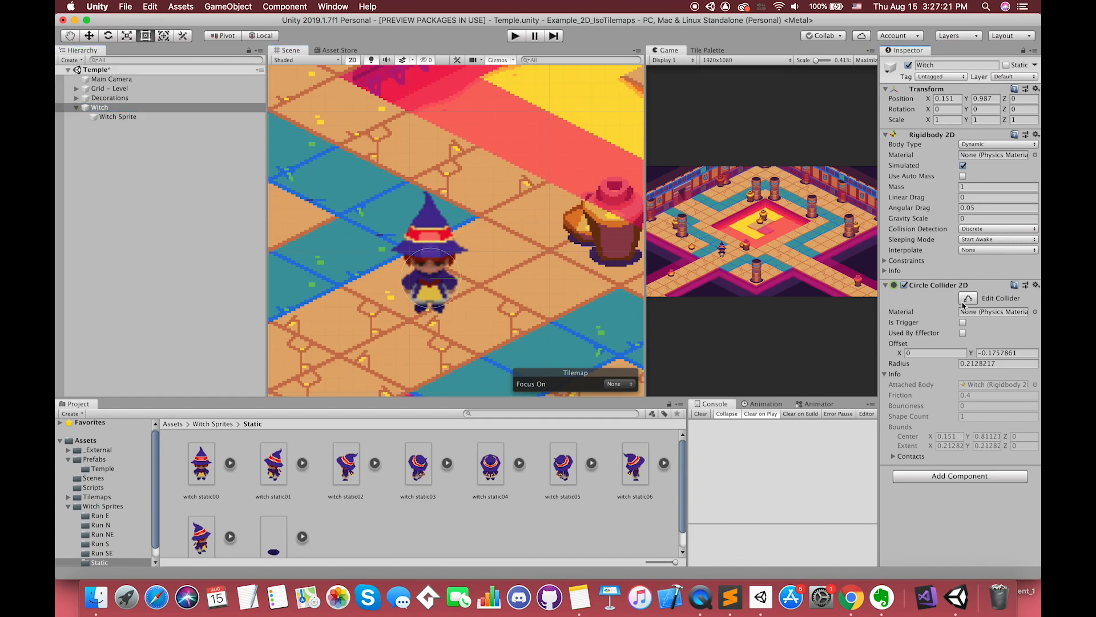
Step: Create a C# script named PlayerMovement in the Scripts folder and attach it to the Witch object
{"action": "left_click", "coordinate": [104, 484]}
{"action": "right_click", "coordinate": [314, 485]}
{"action": "mouse_move", "coordinate": [365, 299]}
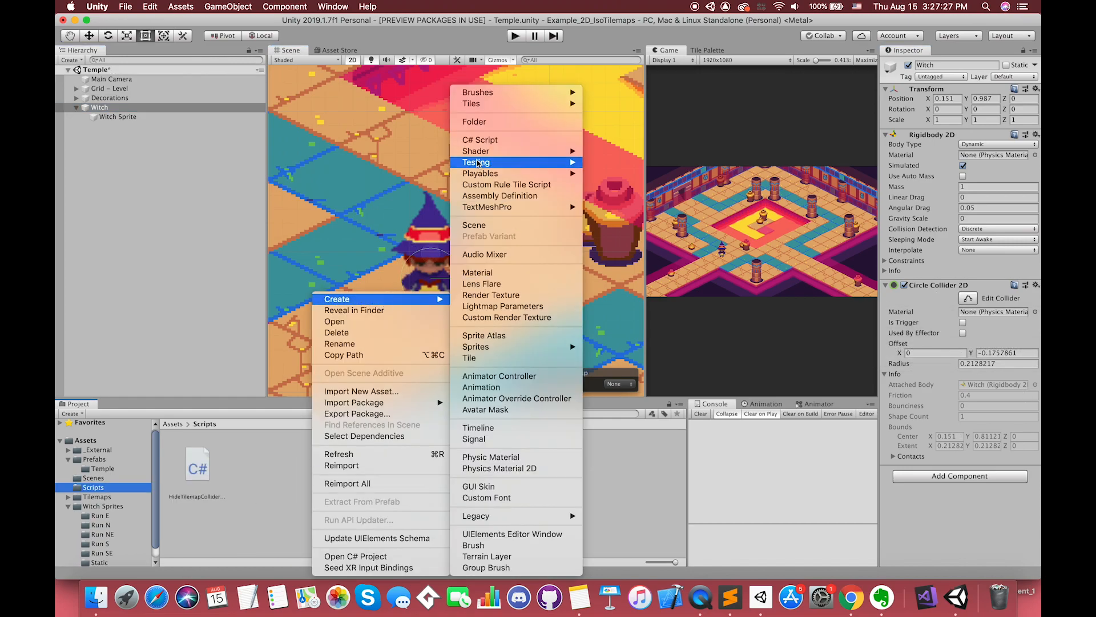
{"action": "left_click", "coordinate": [478, 140]}
{"action": "type", "text": "PlayerMovement"}
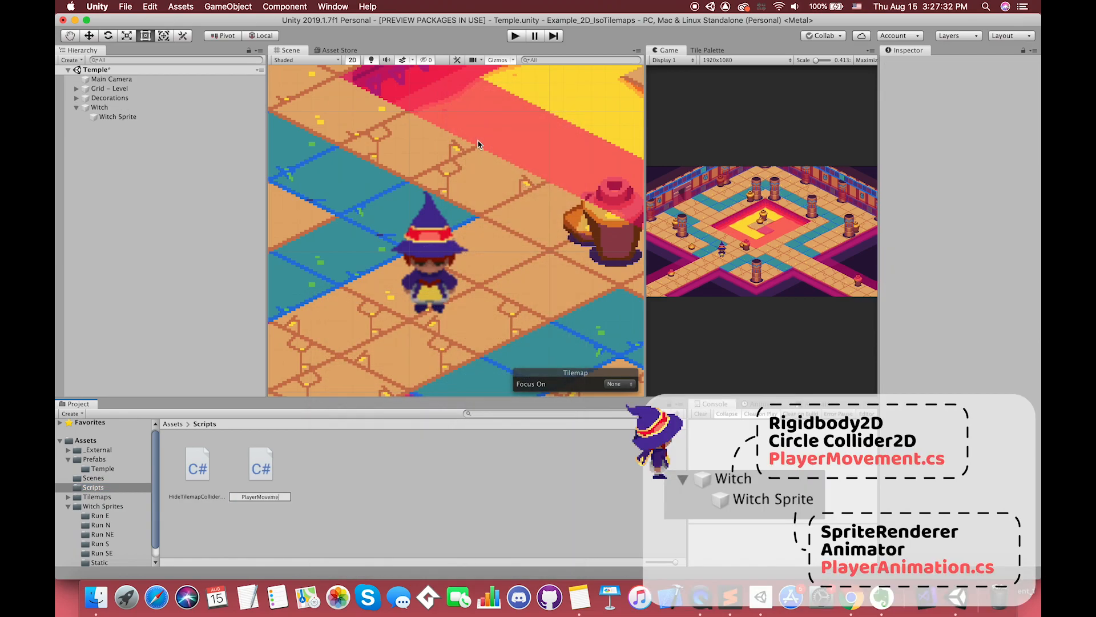
{"action": "key", "text": "Return"}
{"action": "left_click", "coordinate": [118, 108]}
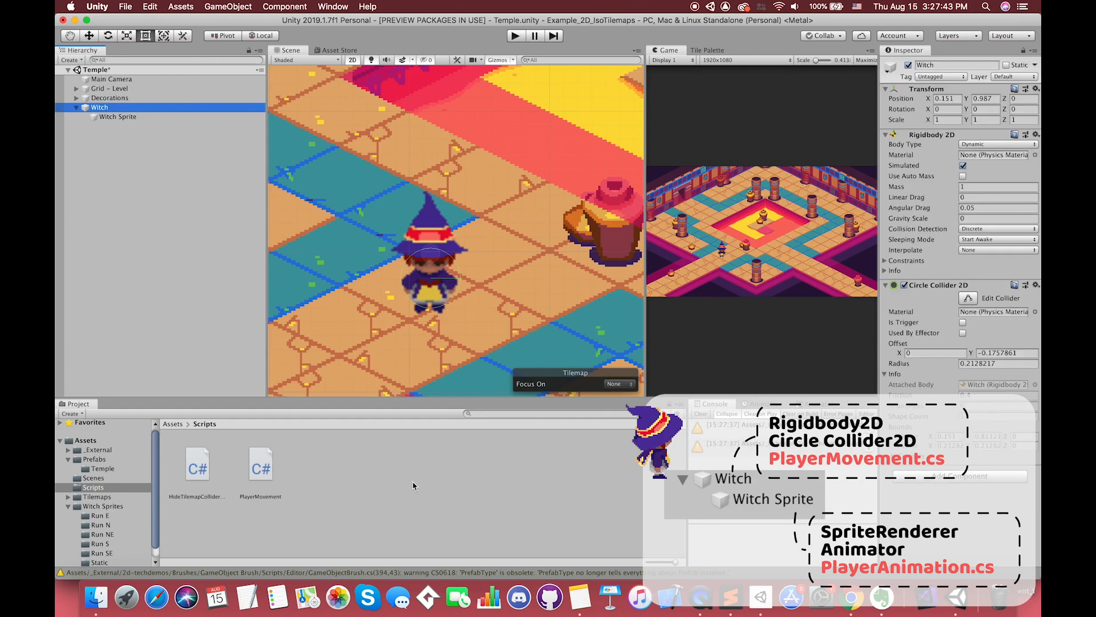
{"action": "left_click_drag", "start_coordinate": [262, 467], "coordinate": [134, 109]}
Step: Create a C# script named PlayerAnimation in the Scripts folder and attach it to the Witch Sprite object
{"action": "left_click", "coordinate": [117, 117]}
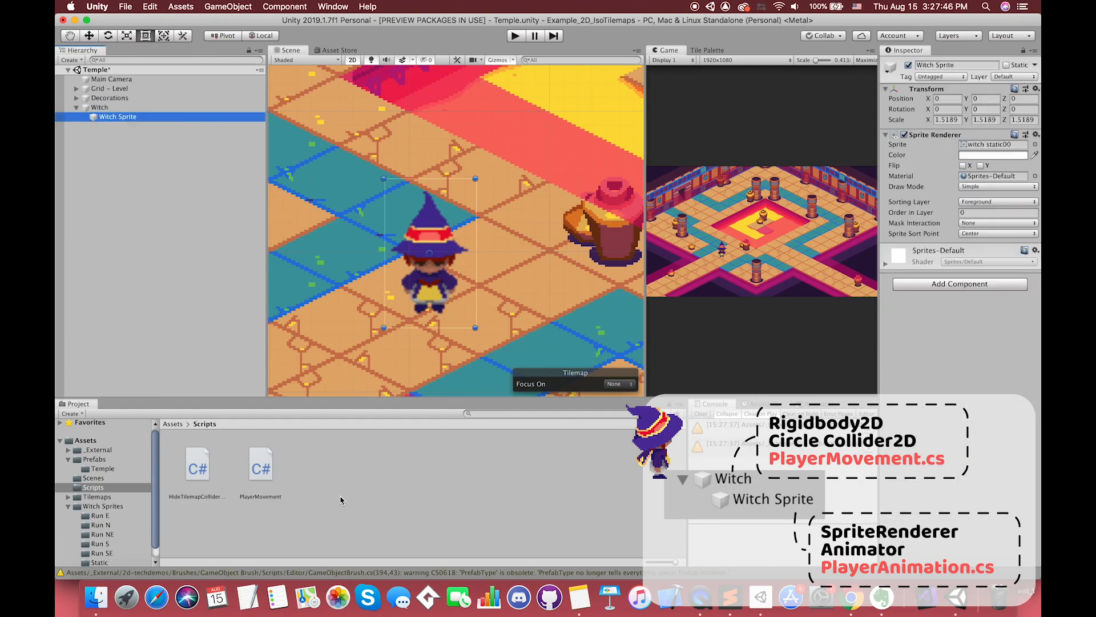
{"action": "right_click", "coordinate": [342, 503]}
{"action": "mouse_move", "coordinate": [416, 301]}
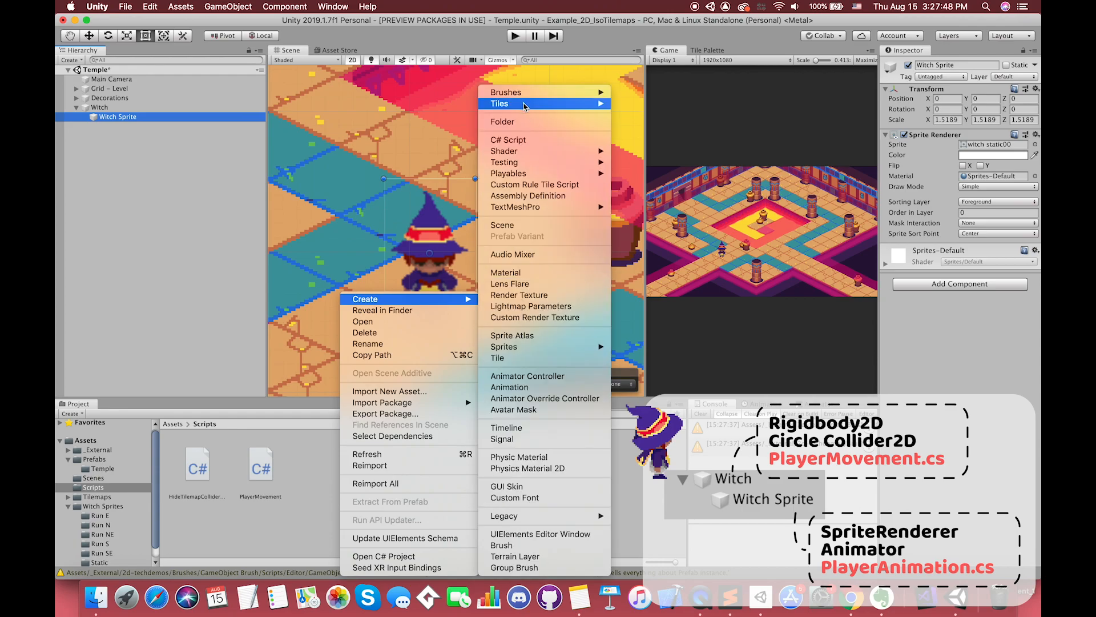
{"action": "left_click", "coordinate": [513, 141]}
{"action": "type", "text": "Player"}
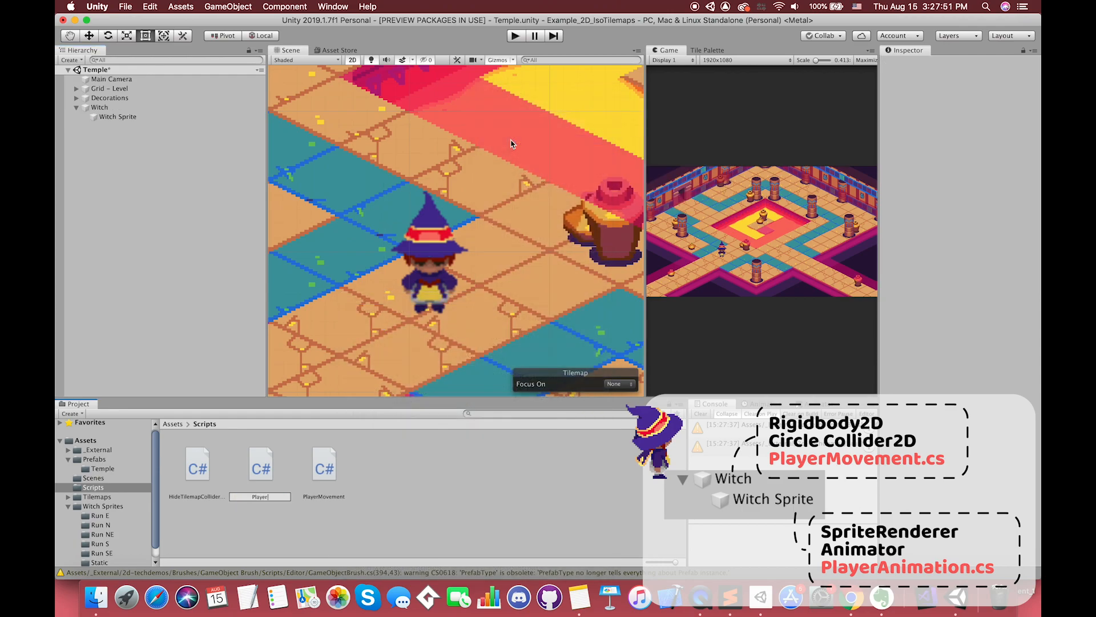
{"action": "type", "text": "Animation"}
{"action": "key", "text": "Return"}
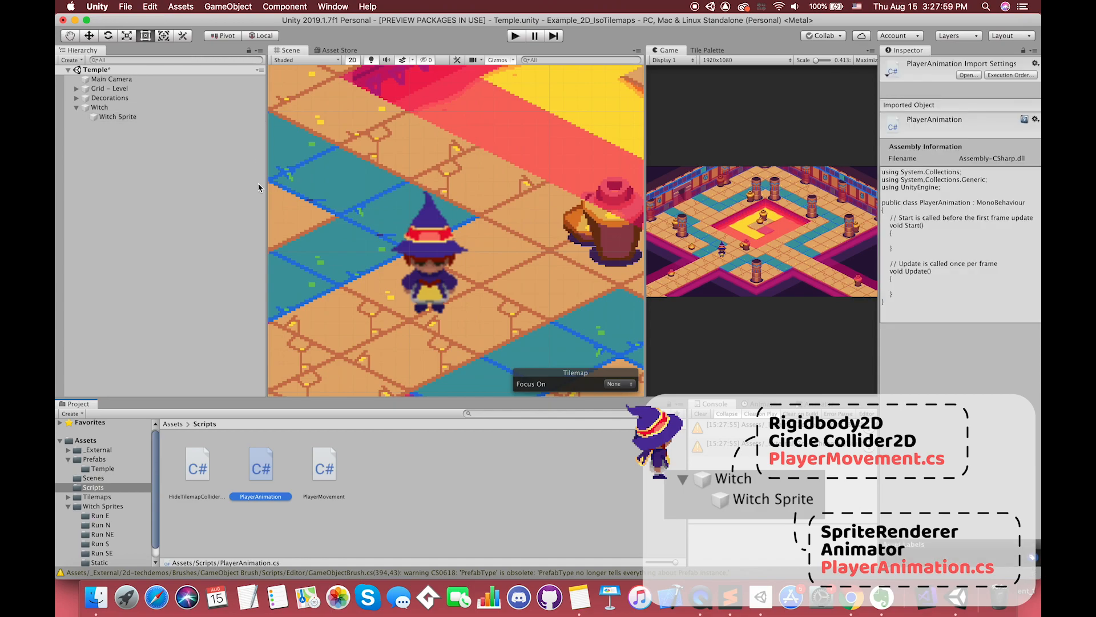
{"action": "left_click_drag", "start_coordinate": [264, 477], "coordinate": [936, 399]}
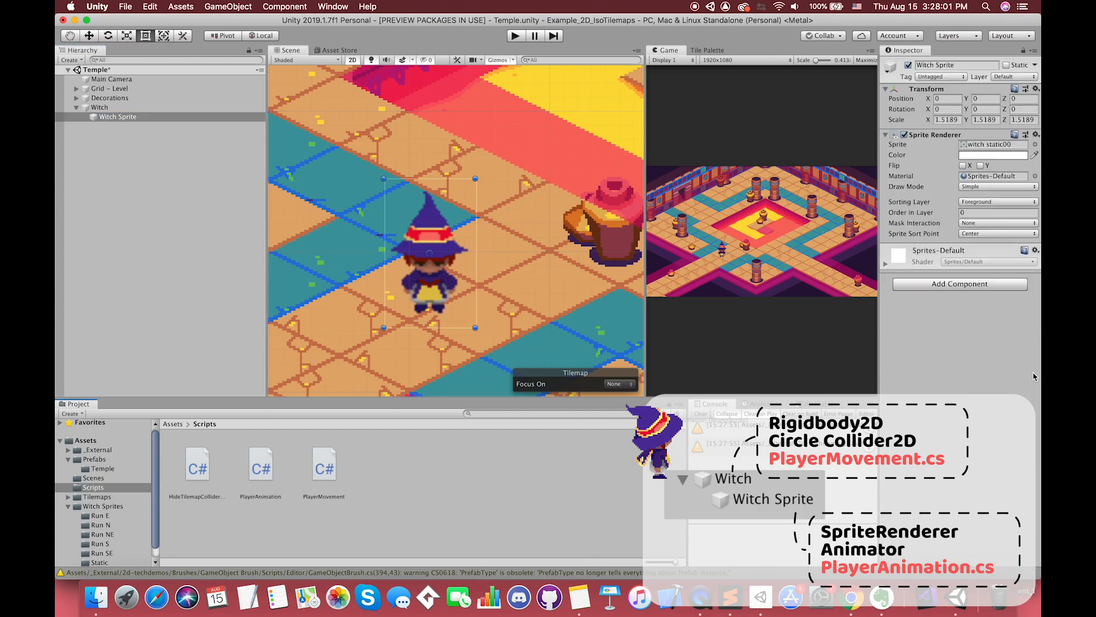
{"action": "left_click_drag", "start_coordinate": [252, 469], "coordinate": [912, 188]}
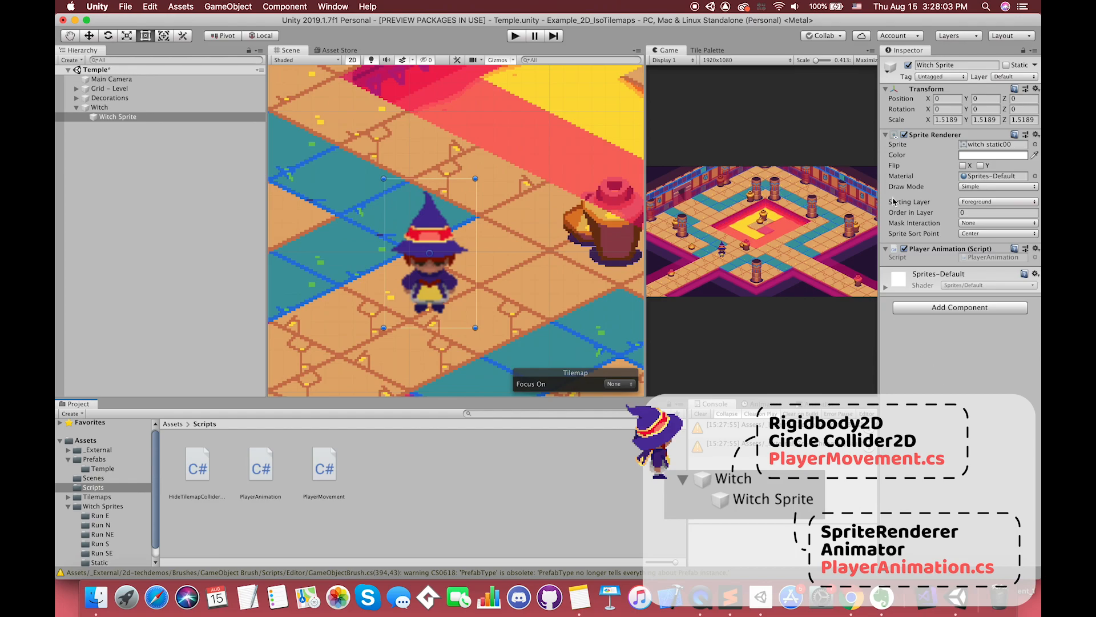
{"action": "left_click", "coordinate": [123, 108]}
{"action": "left_click", "coordinate": [121, 118]}
Step: Widen the Console and Animation area, and create a folder named Animations directly under Assets
{"action": "left_click_drag", "start_coordinate": [685, 455], "coordinate": [396, 462]}
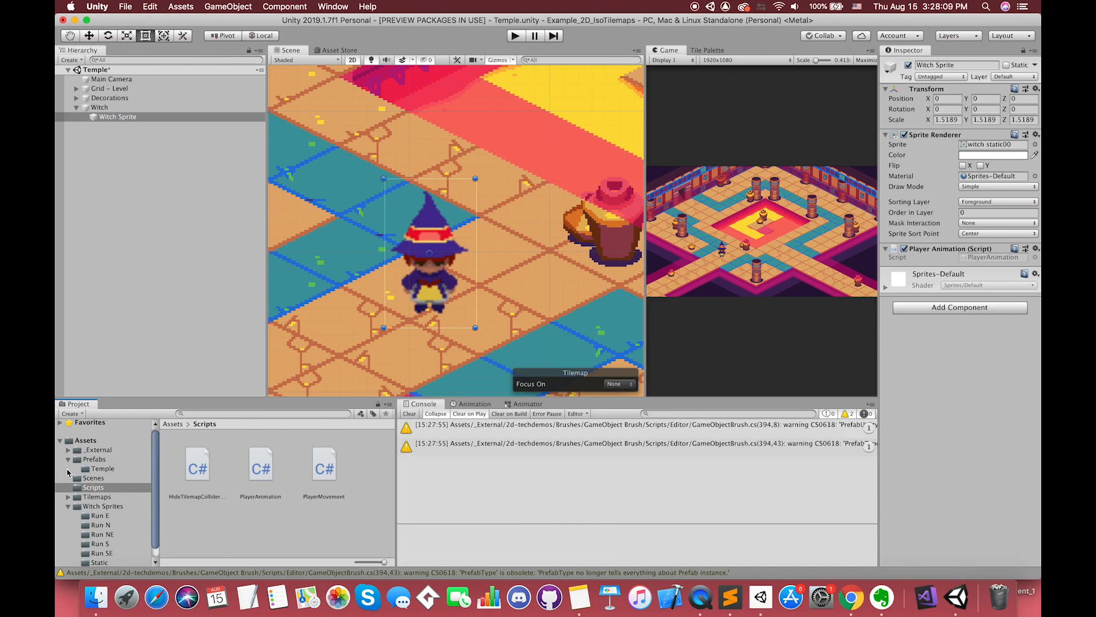
{"action": "left_click", "coordinate": [68, 460]}
{"action": "left_click", "coordinate": [68, 497]}
{"action": "left_click", "coordinate": [86, 441]}
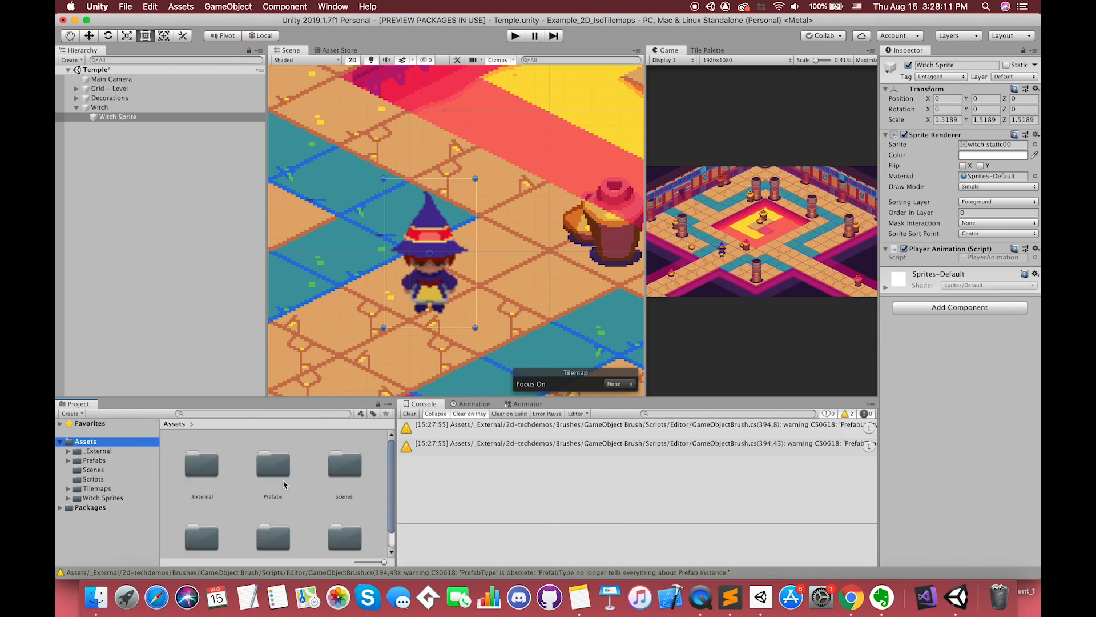
{"action": "right_click", "coordinate": [239, 504]}
{"action": "mouse_move", "coordinate": [298, 300]}
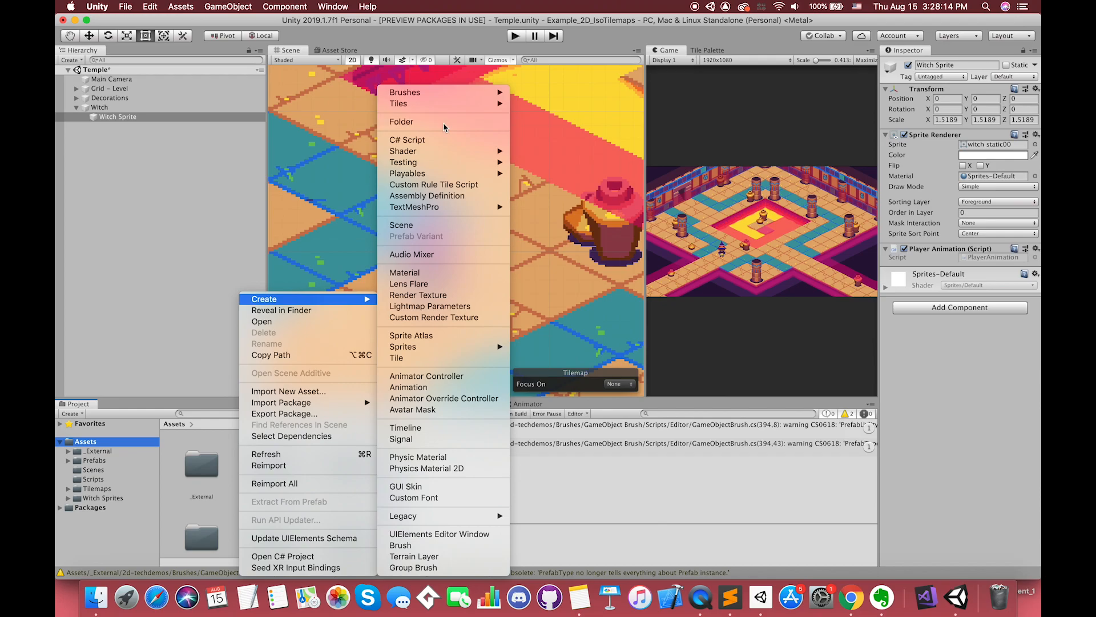
{"action": "left_click", "coordinate": [444, 122]}
{"action": "type", "text": "Animations"}
{"action": "key", "text": "Return"}
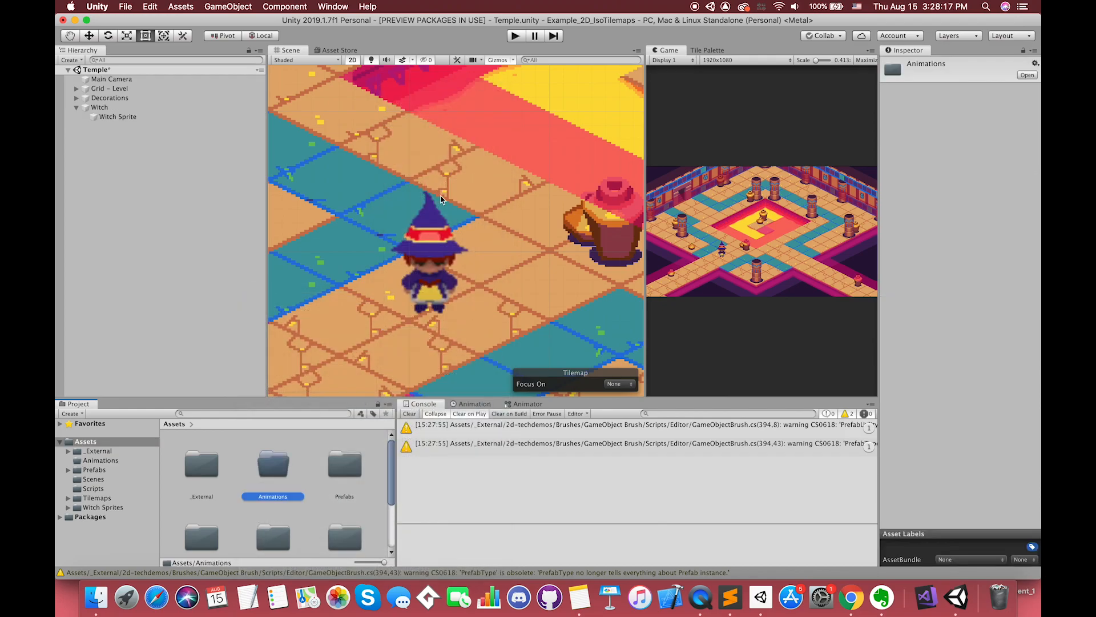
Step: Create an animation clip named Static N for the Witch Sprite and save it in the Animations folder
{"action": "double_click", "coordinate": [274, 473]}
{"action": "left_click", "coordinate": [132, 117]}
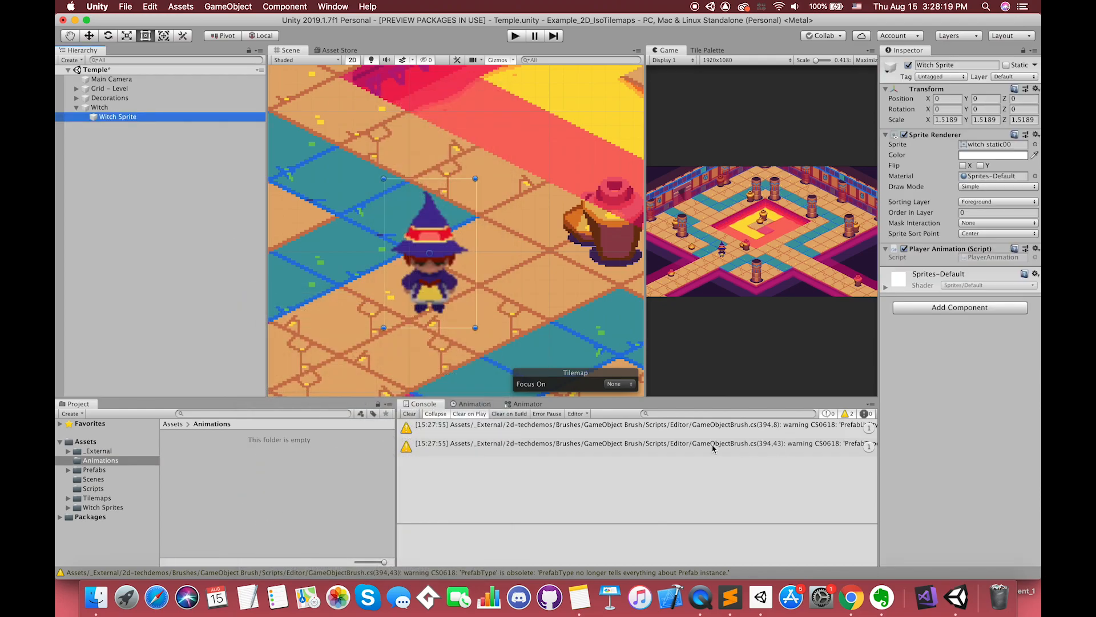
{"action": "left_click", "coordinate": [471, 404]}
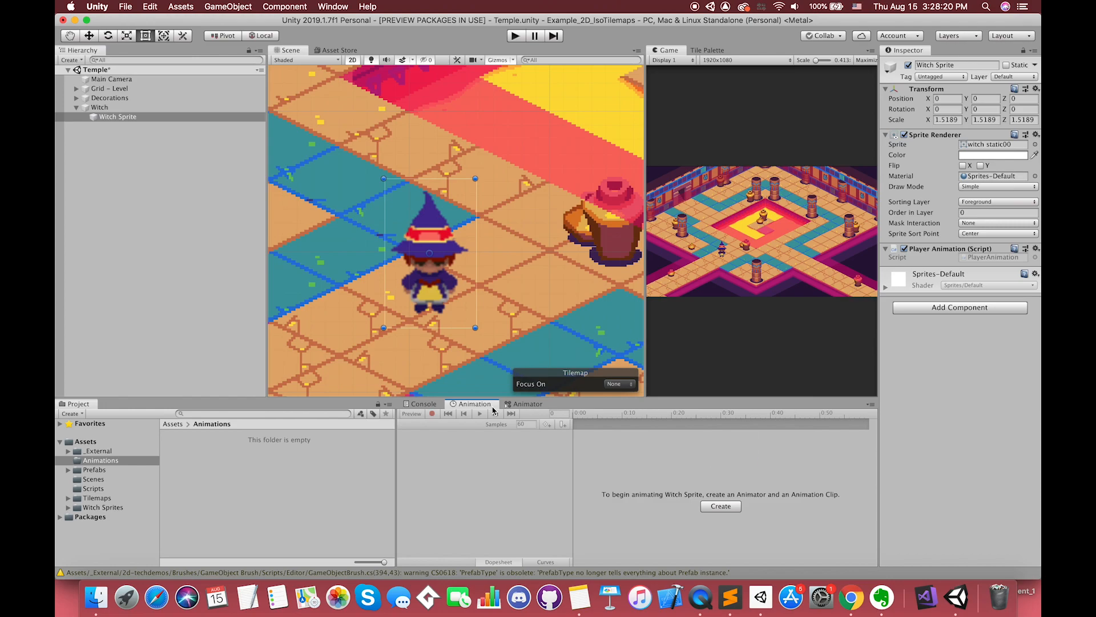
{"action": "scroll", "coordinate": [419, 255], "scroll_direction": "down", "scroll_amount": 2}
{"action": "middle_click_drag", "start_coordinate": [439, 268], "coordinate": [457, 270]}
{"action": "left_click", "coordinate": [725, 508]}
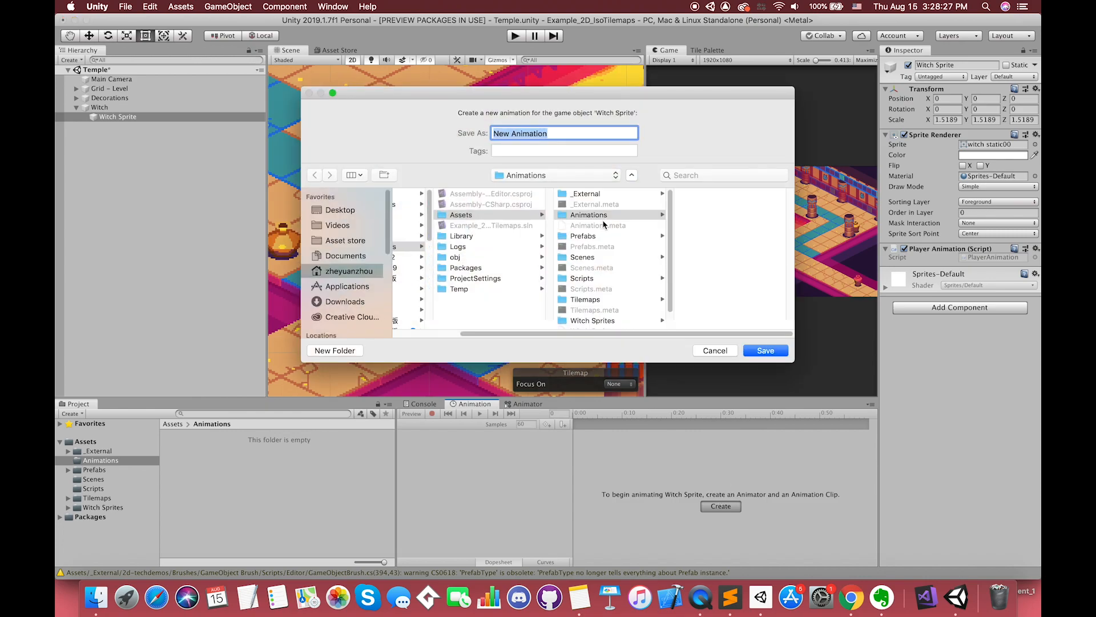
{"action": "type", "text": "Static N"}
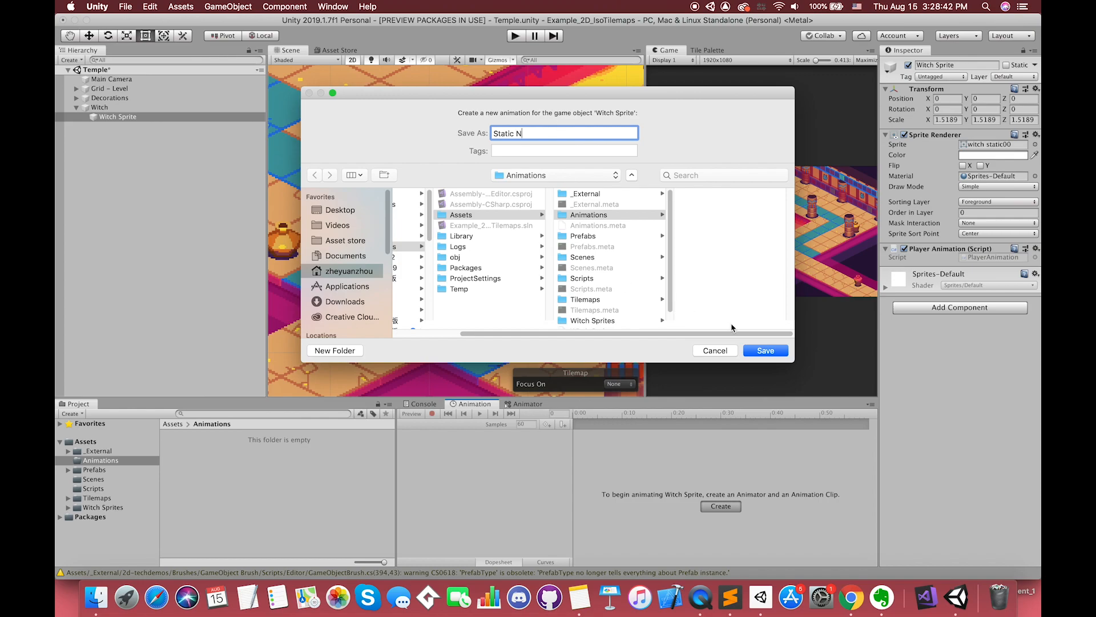
{"action": "left_click", "coordinate": [756, 351]}
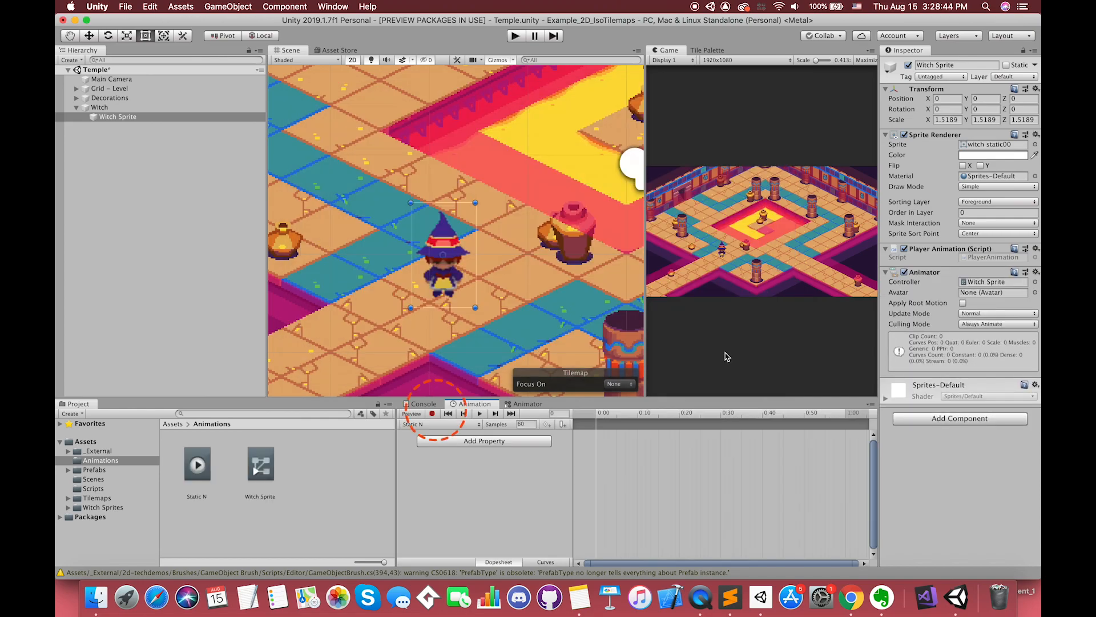
Step: Record a keyframe at the start of the Static N clip that sets the Witch Sprite's sprite to witch static04
{"action": "left_click", "coordinate": [433, 415]}
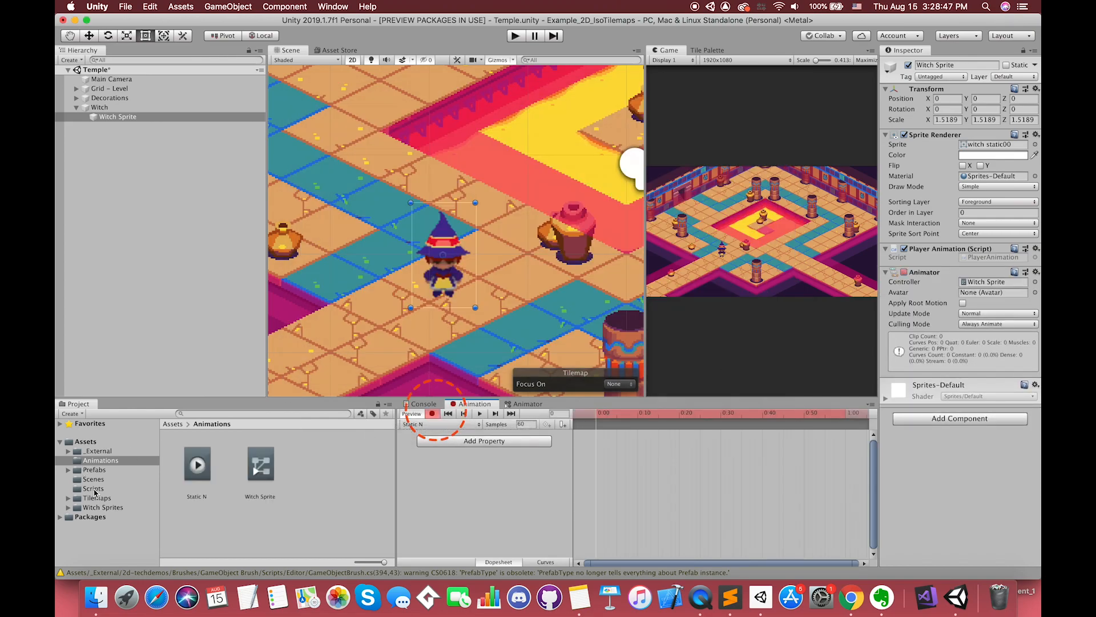
{"action": "left_click", "coordinate": [94, 509]}
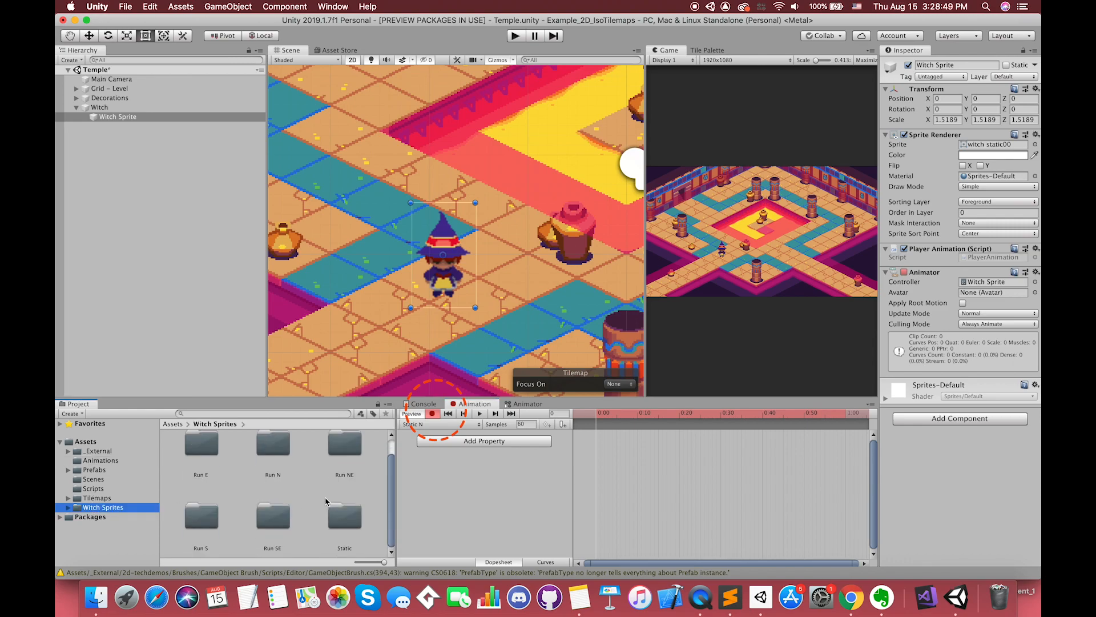
{"action": "double_click", "coordinate": [345, 516]}
{"action": "scroll", "coordinate": [290, 494], "scroll_direction": "down", "scroll_amount": 2}
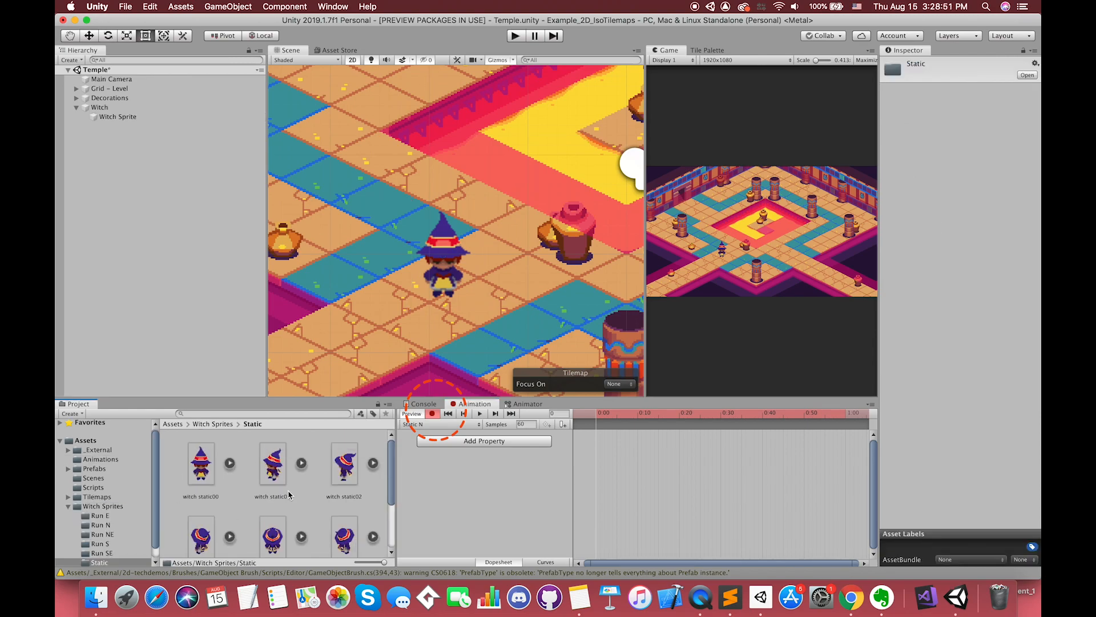
{"action": "left_click", "coordinate": [117, 116]}
{"action": "left_click", "coordinate": [1035, 144]}
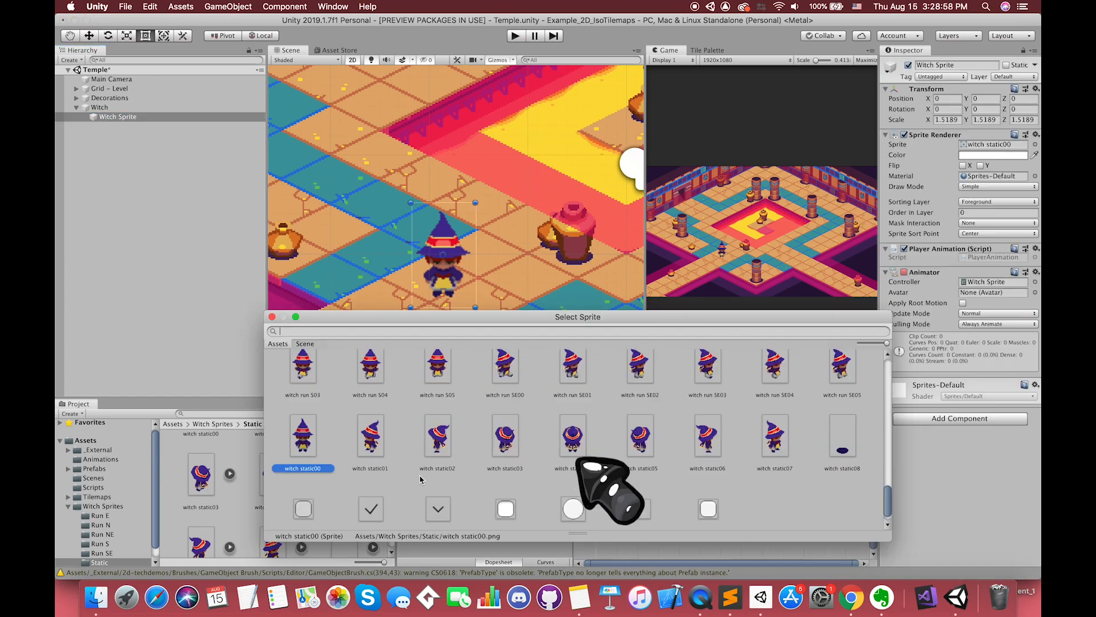
{"action": "left_click", "coordinate": [572, 444]}
{"action": "double_click", "coordinate": [571, 444]}
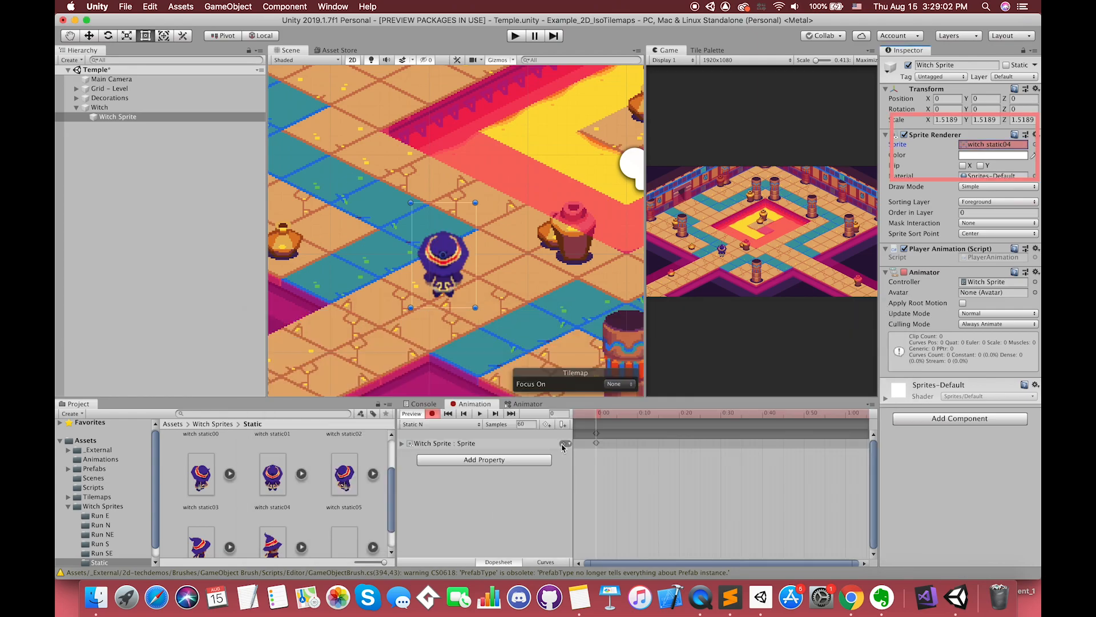
Step: Create an animation clip named Static NE for the Witch Sprite and save it in the Animations folder
{"action": "left_click", "coordinate": [455, 425]}
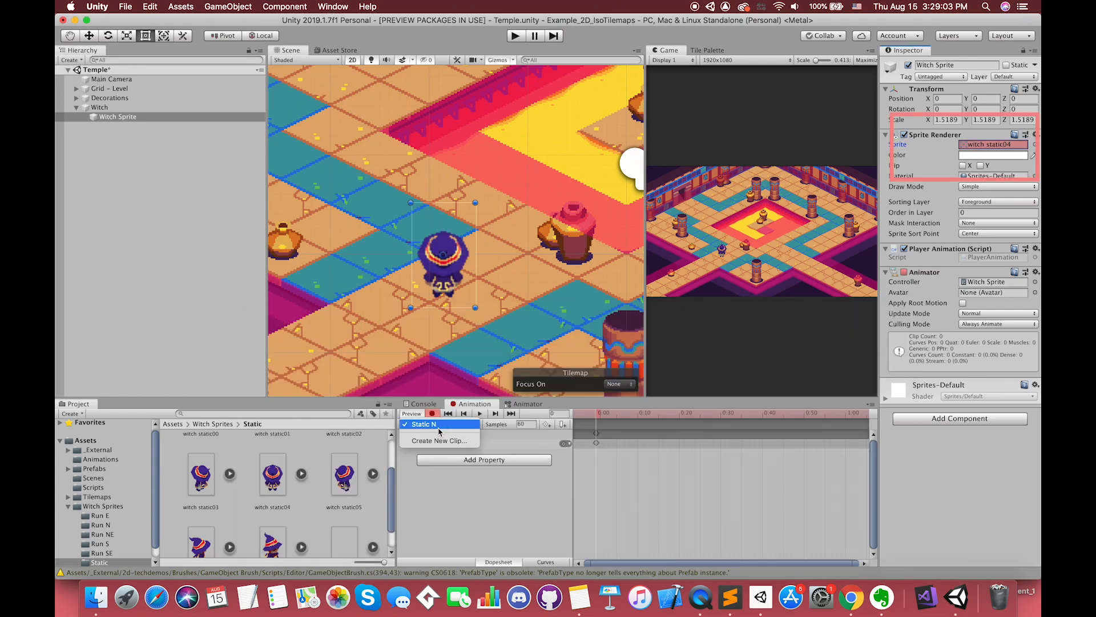
{"action": "left_click", "coordinate": [441, 425]}
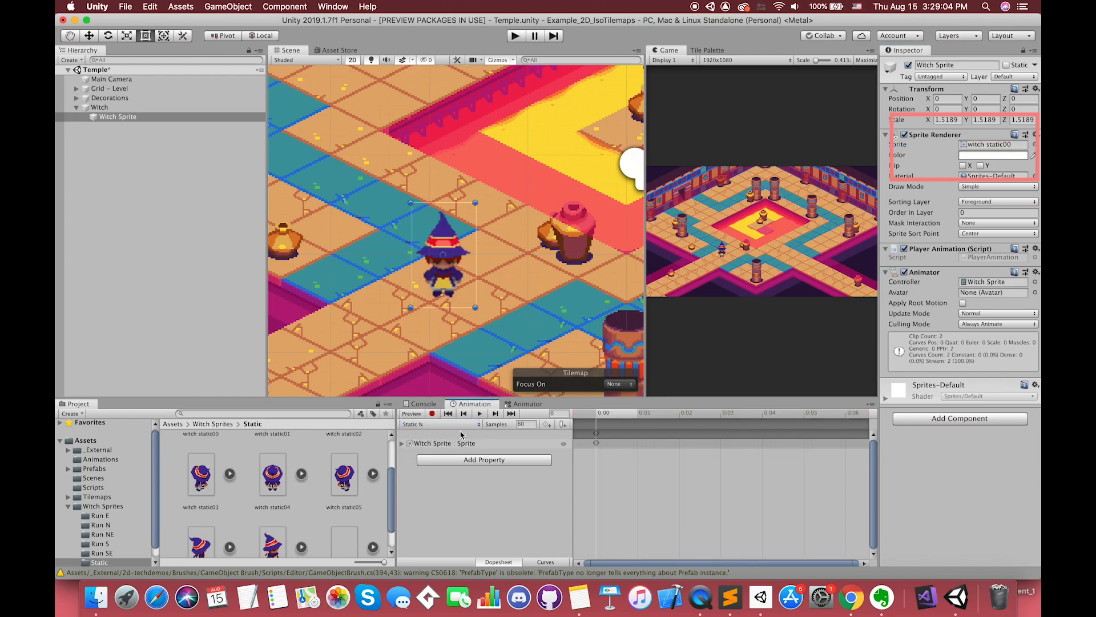
{"action": "left_click", "coordinate": [454, 426]}
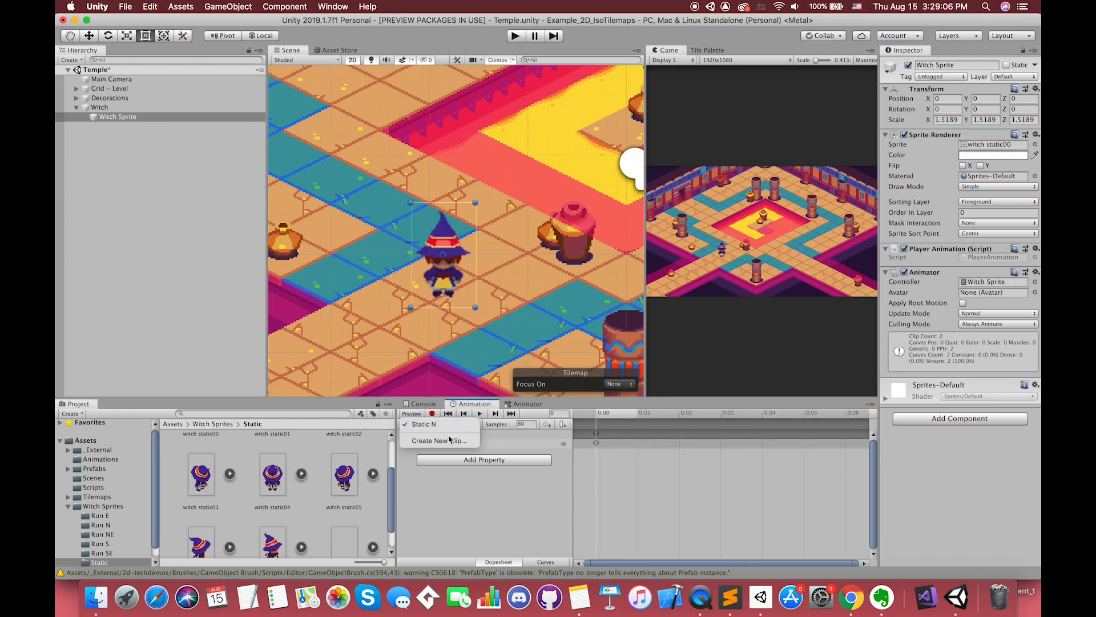
{"action": "left_click", "coordinate": [449, 440]}
{"action": "type", "text": "St"}
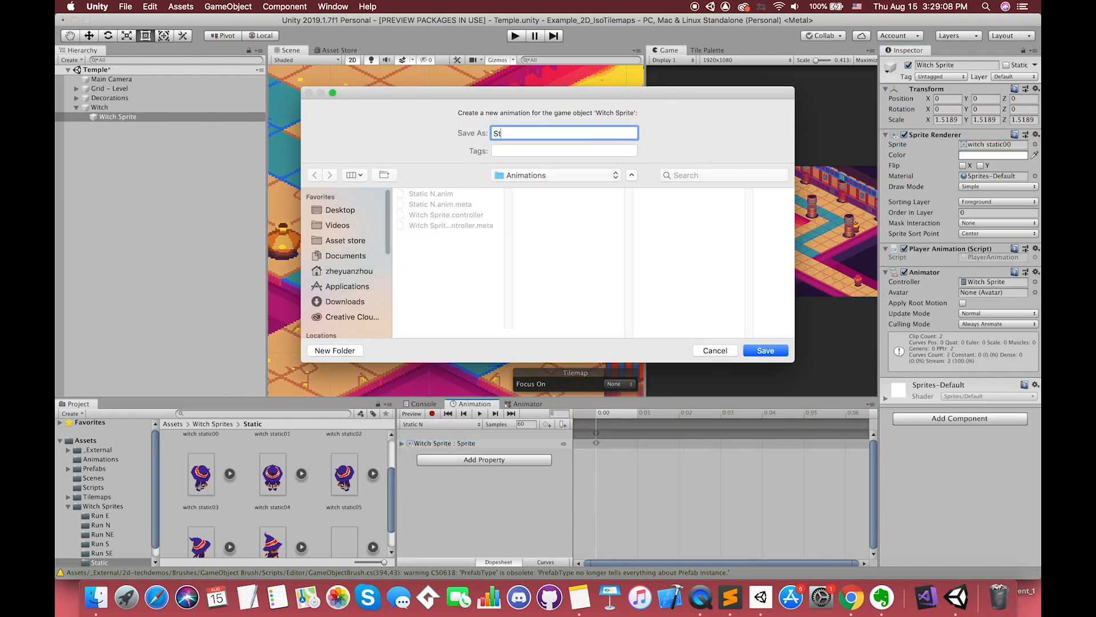
{"action": "type", "text": "atic NE"}
{"action": "left_click", "coordinate": [766, 350]}
Step: Record a keyframe at the start of the Static NE clip that sets the Witch Sprite's sprite to witch static05
{"action": "left_click", "coordinate": [433, 413]}
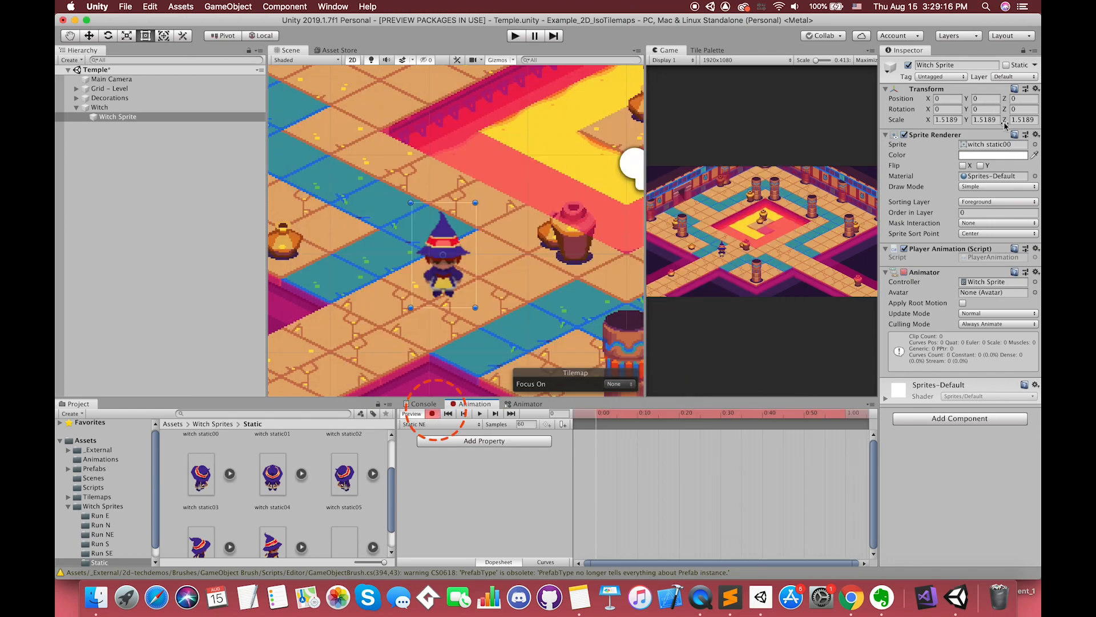
{"action": "left_click", "coordinate": [1036, 144]}
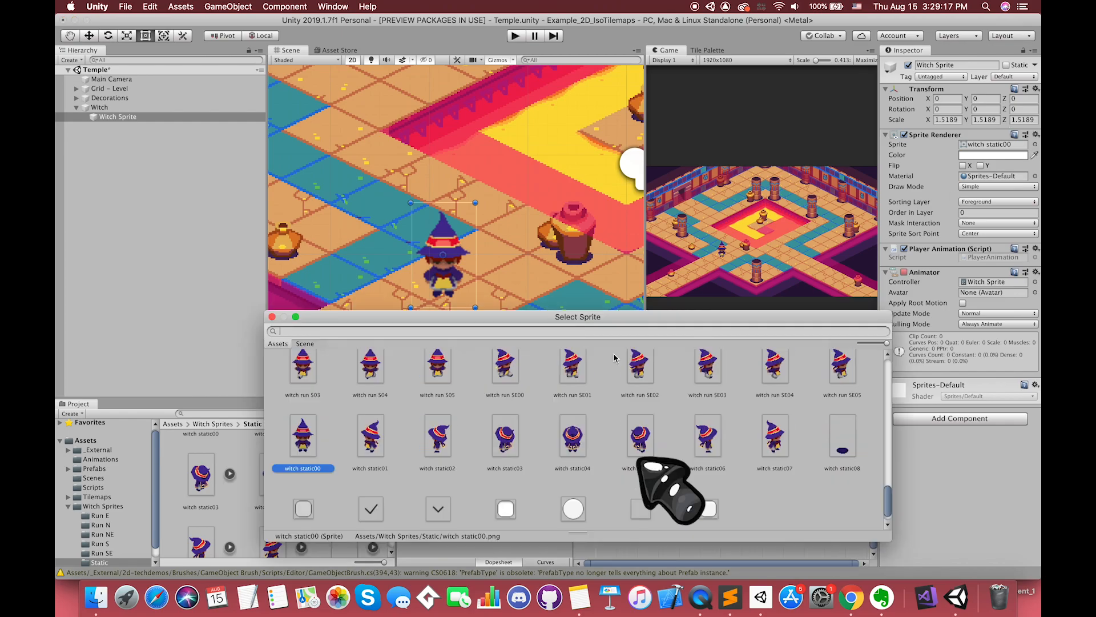
{"action": "left_click", "coordinate": [638, 440]}
{"action": "double_click", "coordinate": [638, 439]}
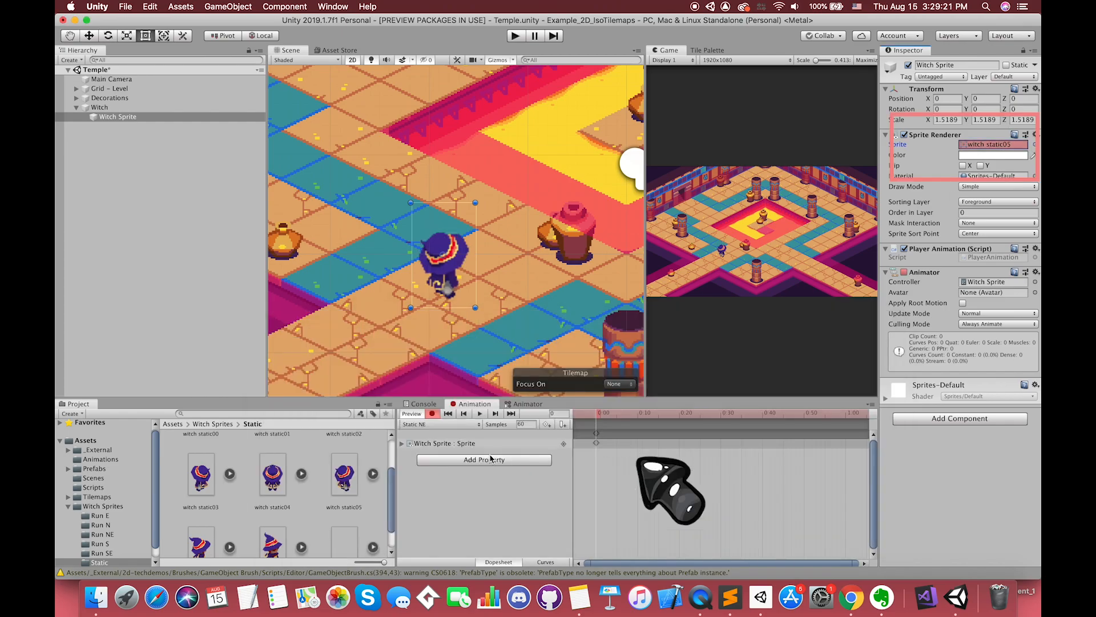
Step: Create an animation clip named Static E for the Witch Sprite in the Animations folder
{"action": "left_click", "coordinate": [460, 425]}
{"action": "left_click", "coordinate": [451, 444]}
{"action": "type", "text": "Static E"}
{"action": "left_click", "coordinate": [762, 350]}
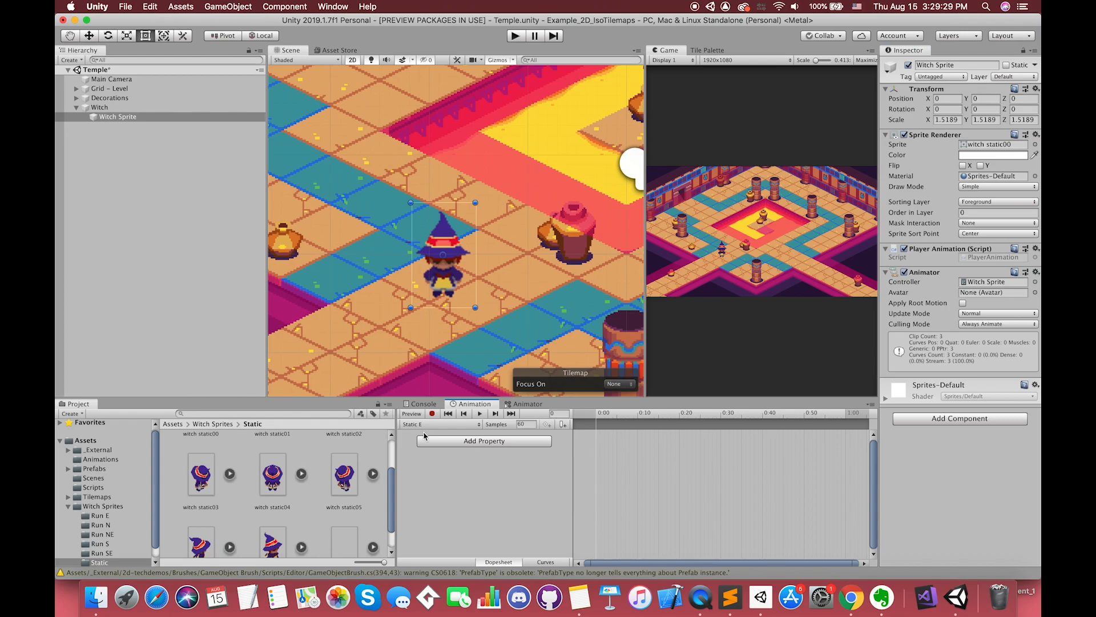
Step: Record witch static06 as the starting sprite of the Static E clip, and widen the Scene view beside the Game view
{"action": "left_click", "coordinate": [433, 413]}
{"action": "left_click", "coordinate": [1035, 145]}
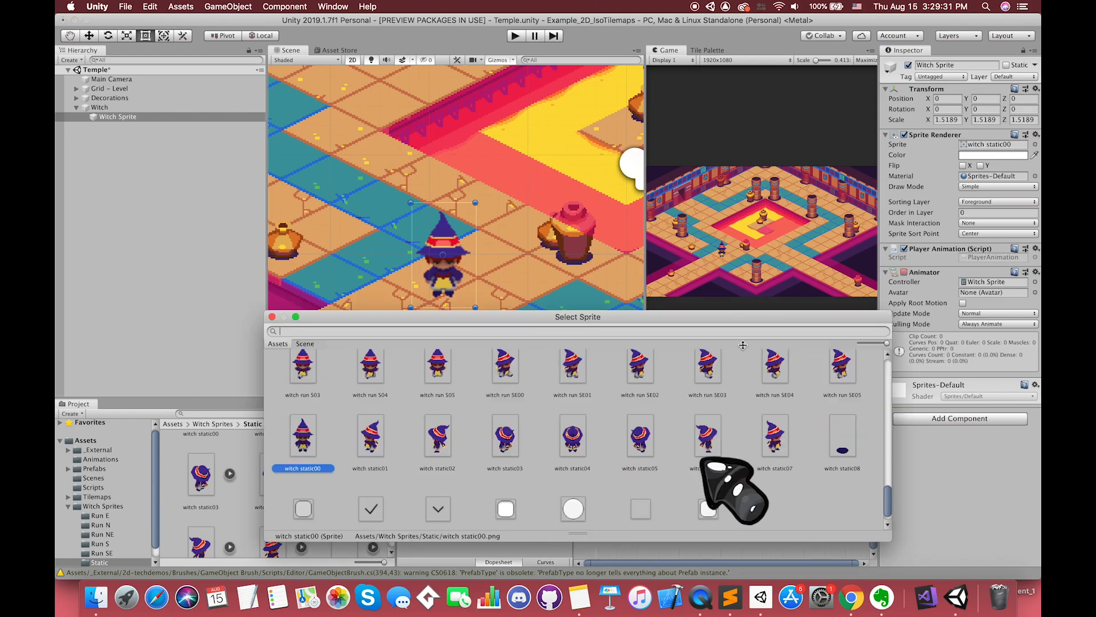
{"action": "double_click", "coordinate": [708, 451]}
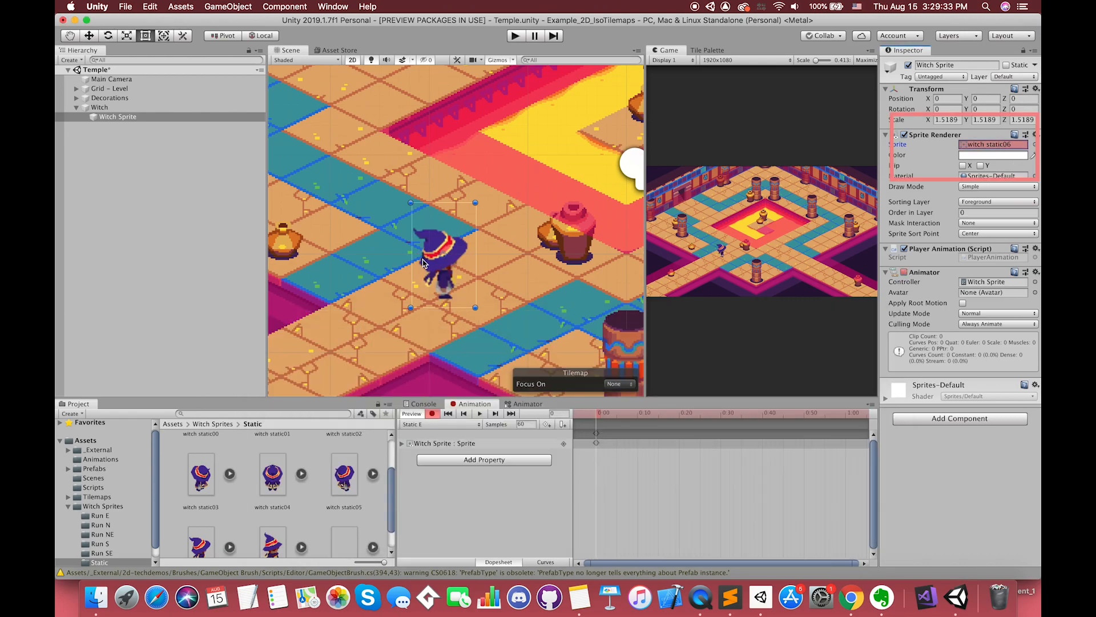
{"action": "scroll", "coordinate": [422, 260], "scroll_direction": "up", "scroll_amount": 3}
{"action": "left_click_drag", "start_coordinate": [647, 293], "coordinate": [814, 293]}
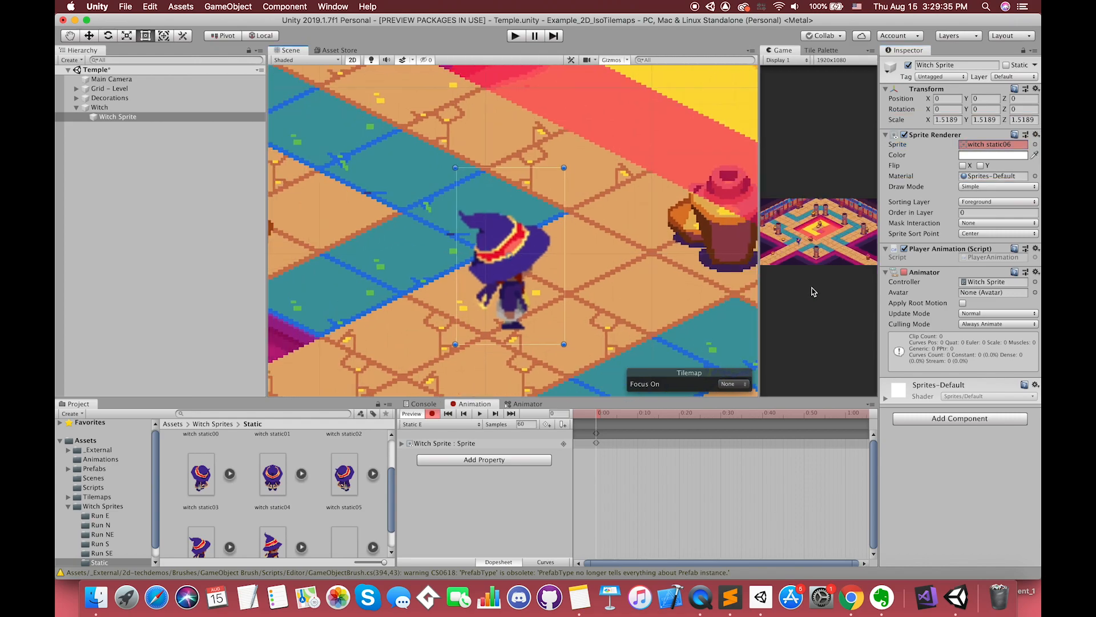
Step: Create an animation clip named Static SE and record witch static07 as its starting sprite
{"action": "left_click", "coordinate": [454, 428]}
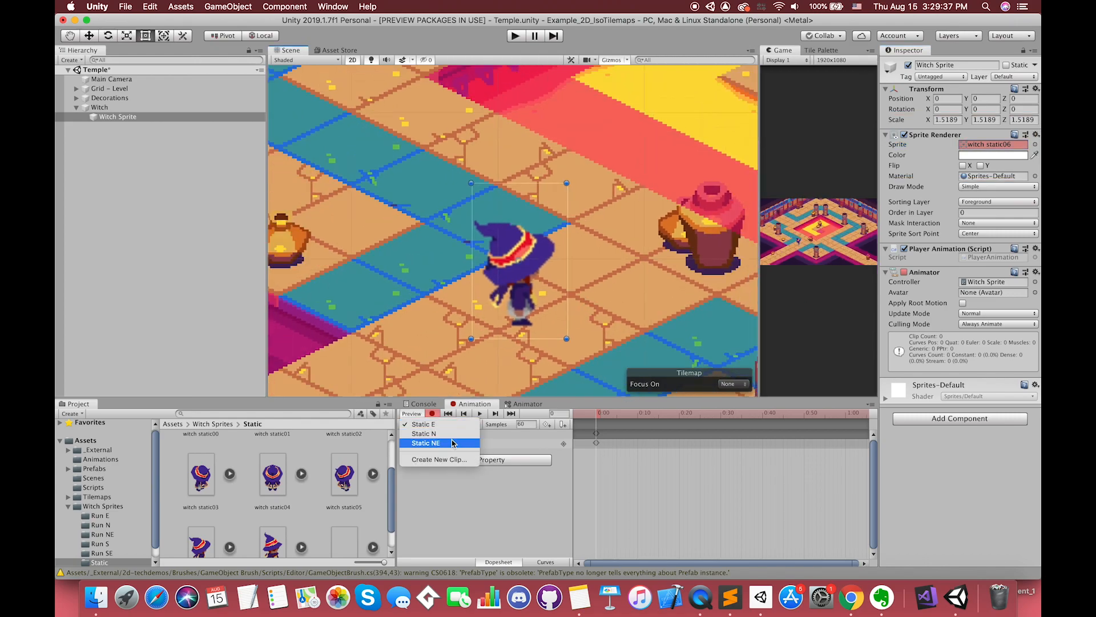
{"action": "left_click", "coordinate": [440, 460]}
{"action": "type", "text": "Static SE"}
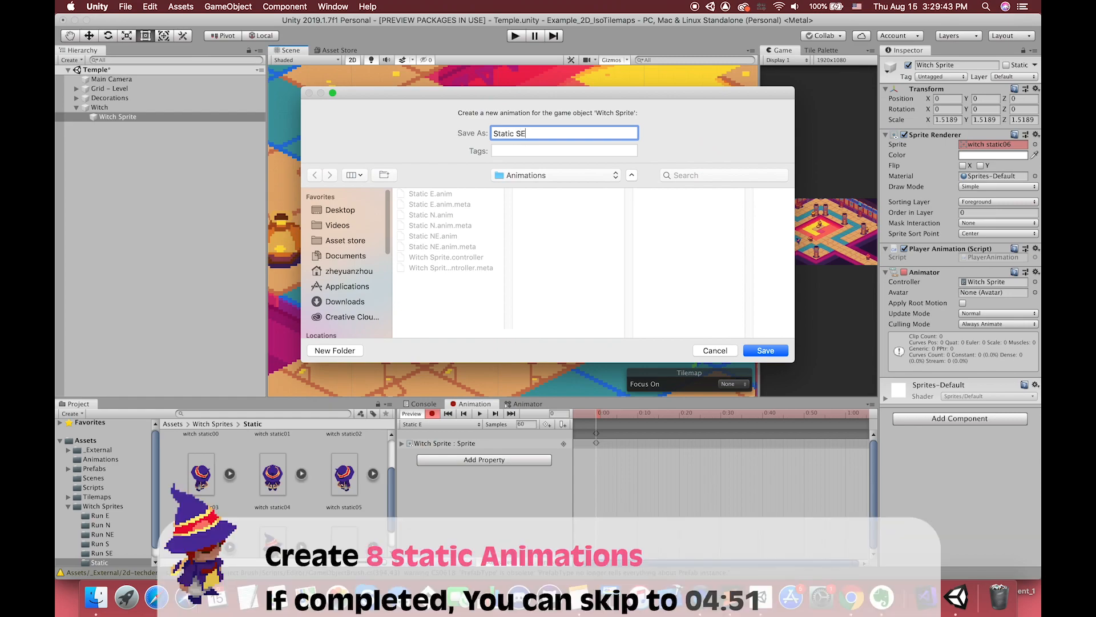
{"action": "key", "text": "Return"}
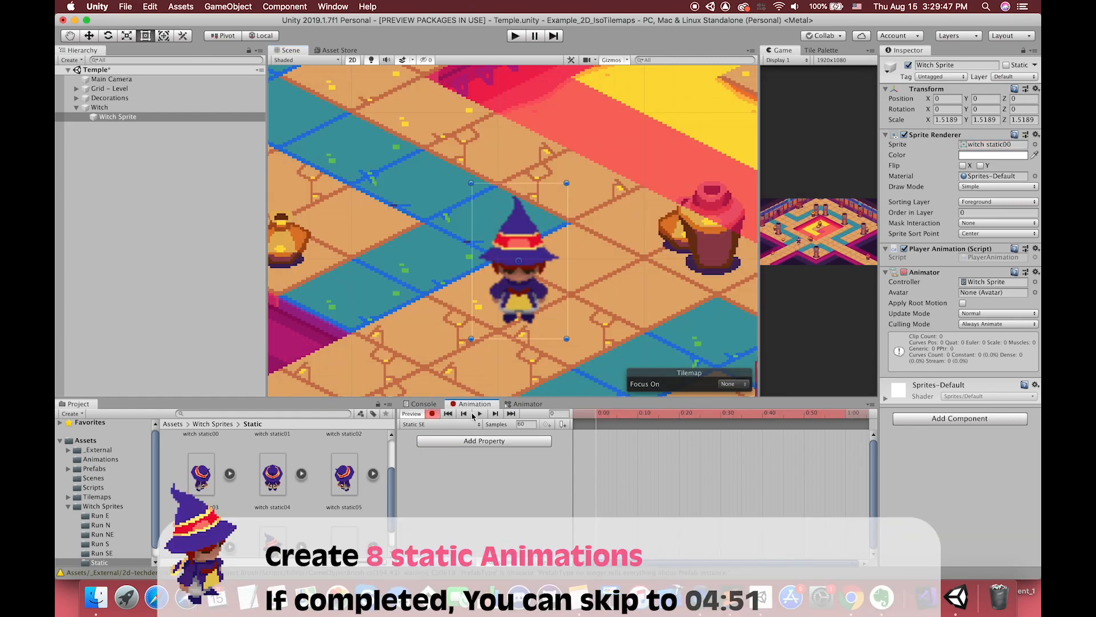
{"action": "left_click", "coordinate": [1034, 145]}
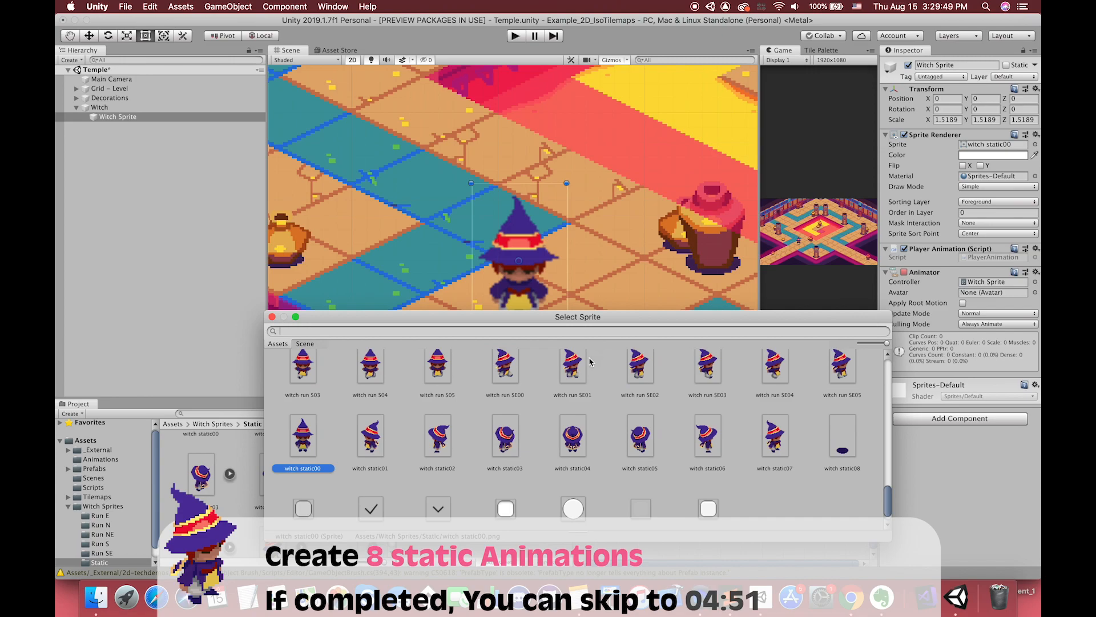
{"action": "double_click", "coordinate": [778, 441]}
Step: Create an animation clip named Static S and record witch static00 as its starting sprite
{"action": "left_click", "coordinate": [441, 425]}
{"action": "left_click", "coordinate": [445, 440]}
{"action": "type", "text": "Static"}
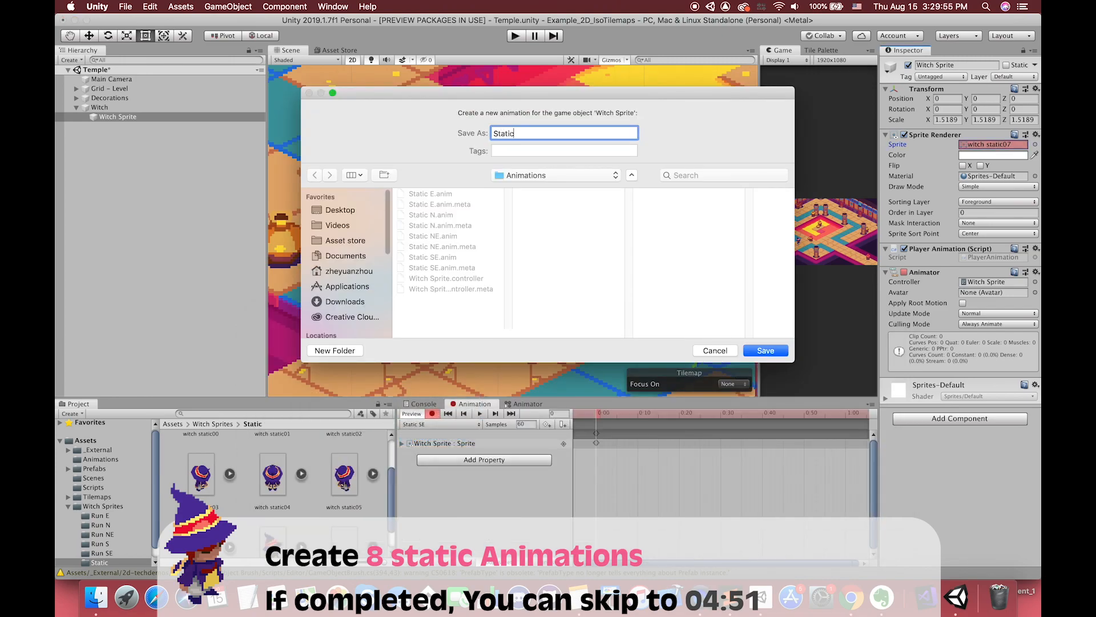
{"action": "type", "text": " S"}
{"action": "key", "text": "Return"}
{"action": "left_click", "coordinate": [1035, 145]}
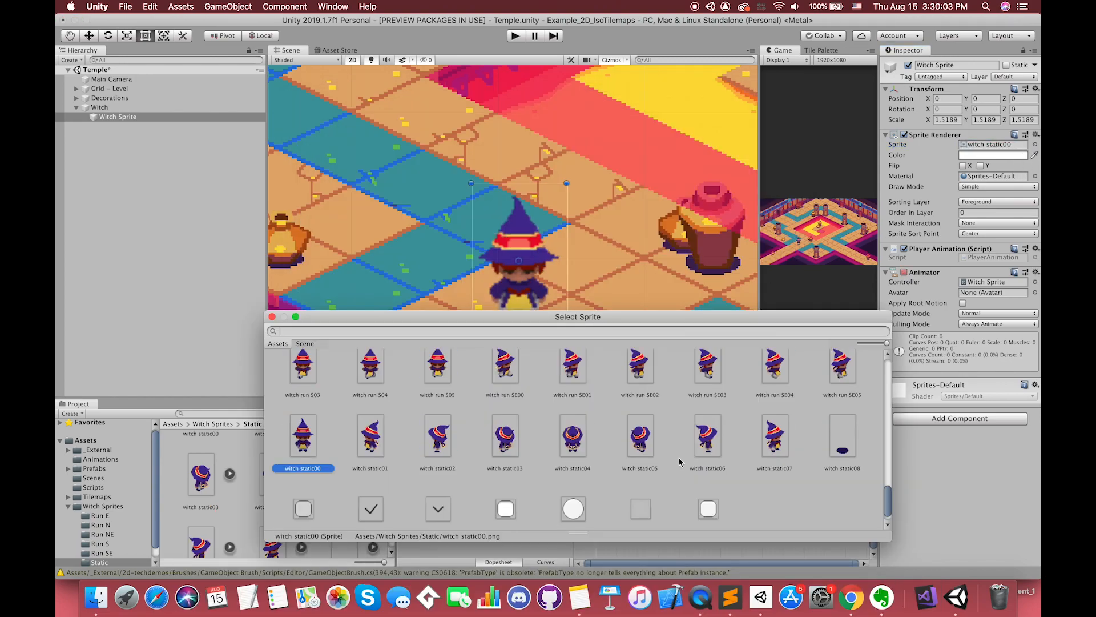
{"action": "double_click", "coordinate": [303, 440]}
Step: Create an animation clip named Static SW and record witch static01 as its starting sprite
{"action": "left_click", "coordinate": [441, 424]}
{"action": "left_click", "coordinate": [436, 455]}
{"action": "type", "text": "Static SW"}
{"action": "key", "text": "Return"}
{"action": "left_click", "coordinate": [433, 414]}
{"action": "left_click", "coordinate": [1035, 145]}
{"action": "double_click", "coordinate": [371, 438]}
Step: Create an animation clip named Static W and record witch static02 as its starting sprite
{"action": "left_click", "coordinate": [435, 426]}
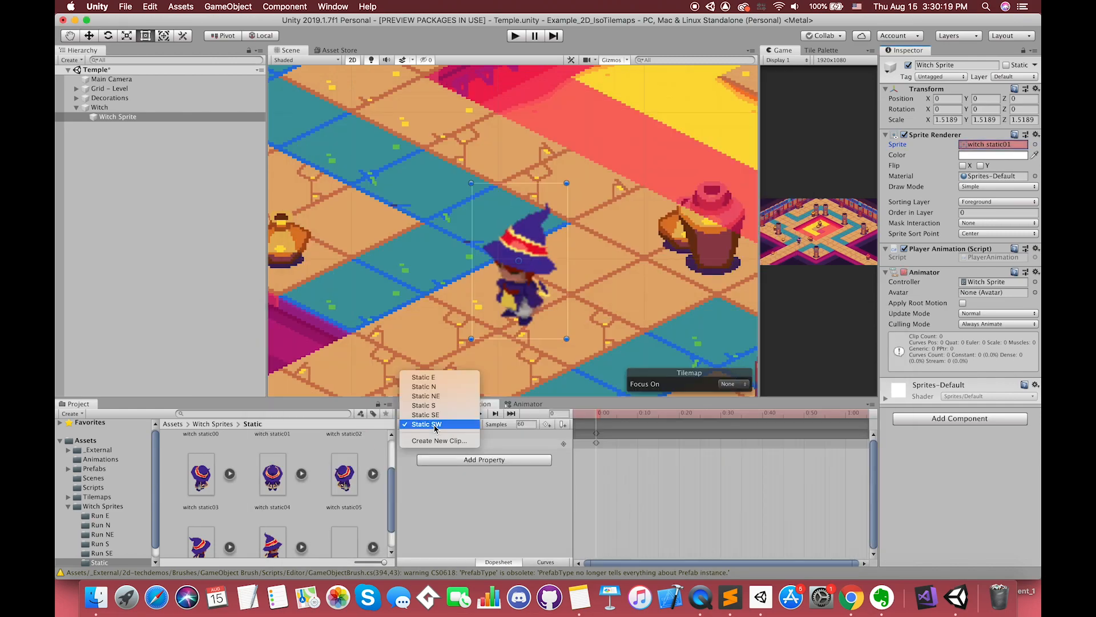
{"action": "left_click", "coordinate": [439, 440]}
{"action": "type", "text": "Static W"}
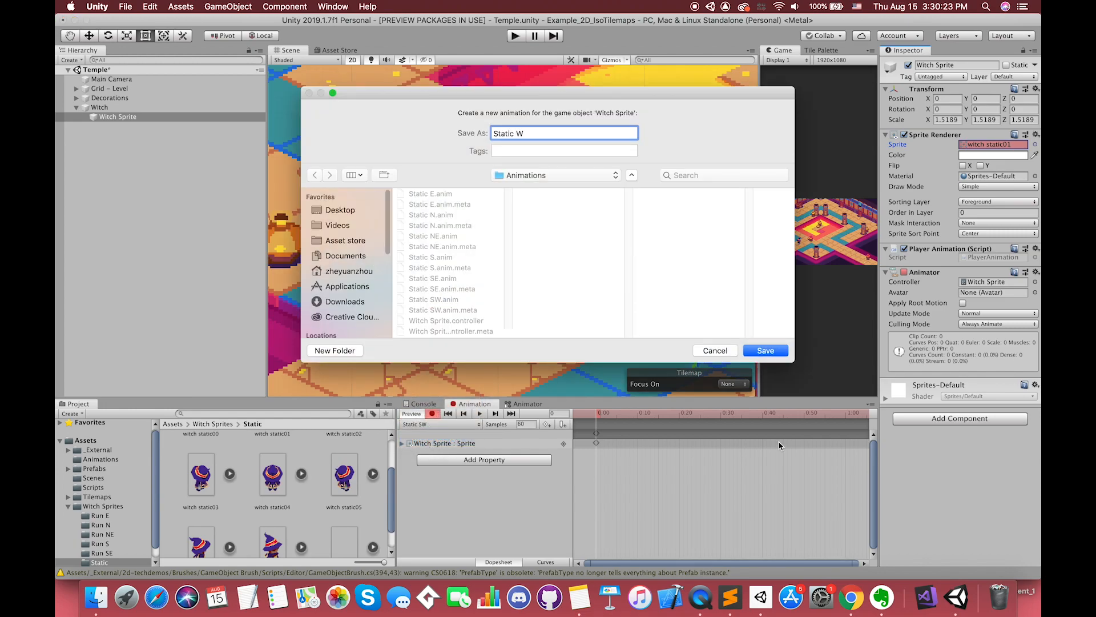
{"action": "left_click", "coordinate": [772, 351]}
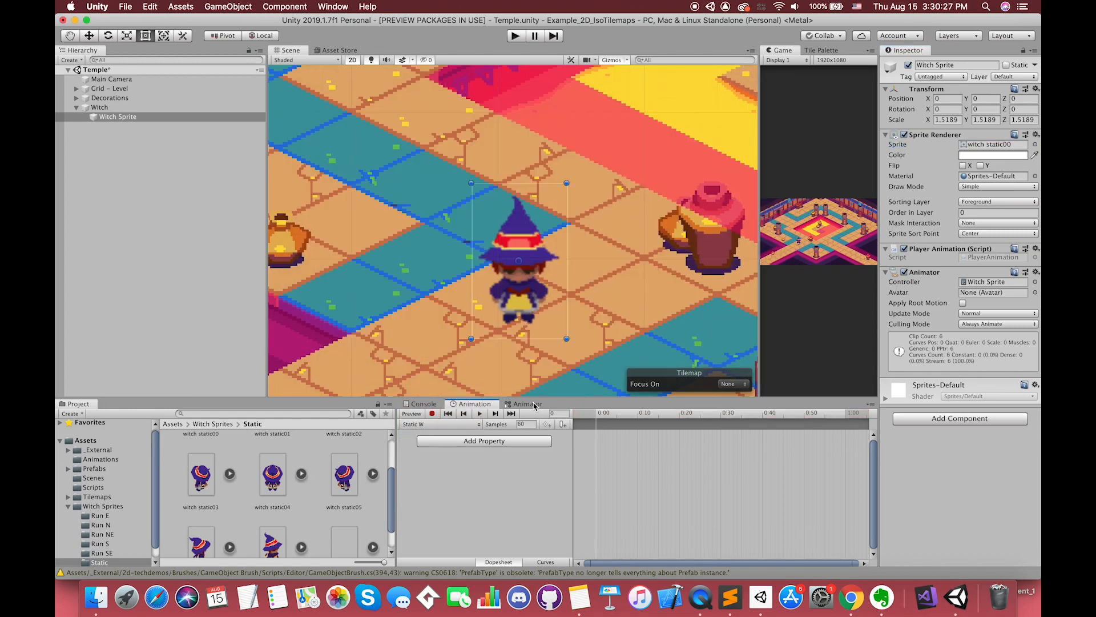
{"action": "left_click", "coordinate": [1036, 145]}
{"action": "double_click", "coordinate": [438, 437]}
Step: Create an animation clip named Static NW and record witch static03 as its starting sprite
{"action": "left_click", "coordinate": [440, 424]}
{"action": "left_click", "coordinate": [439, 440]}
{"action": "type", "text": "Static NW"}
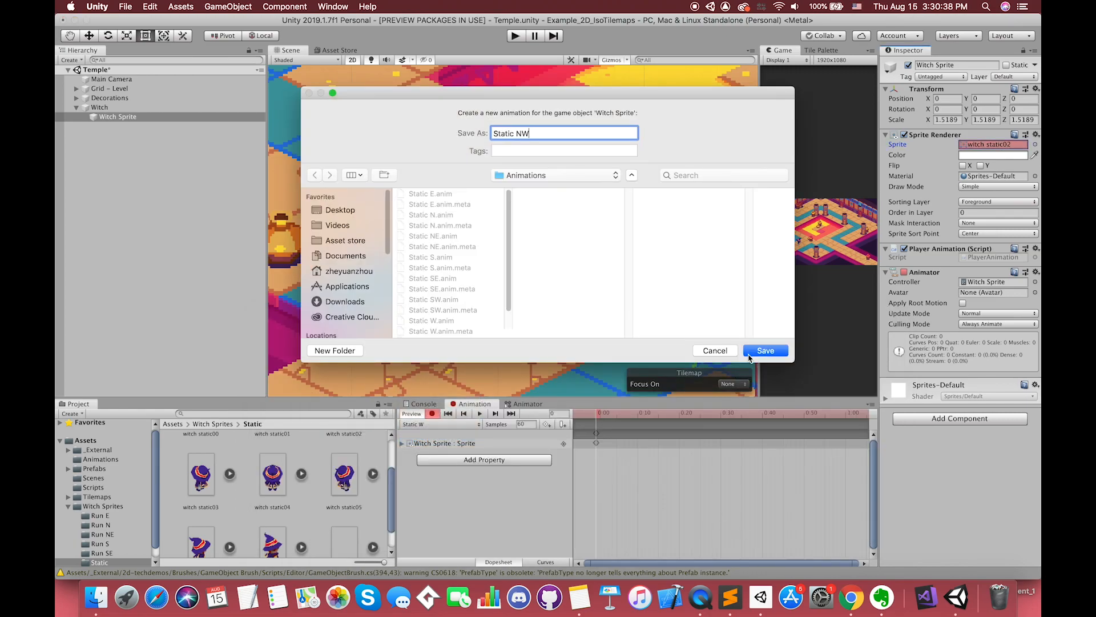
{"action": "left_click", "coordinate": [765, 351]}
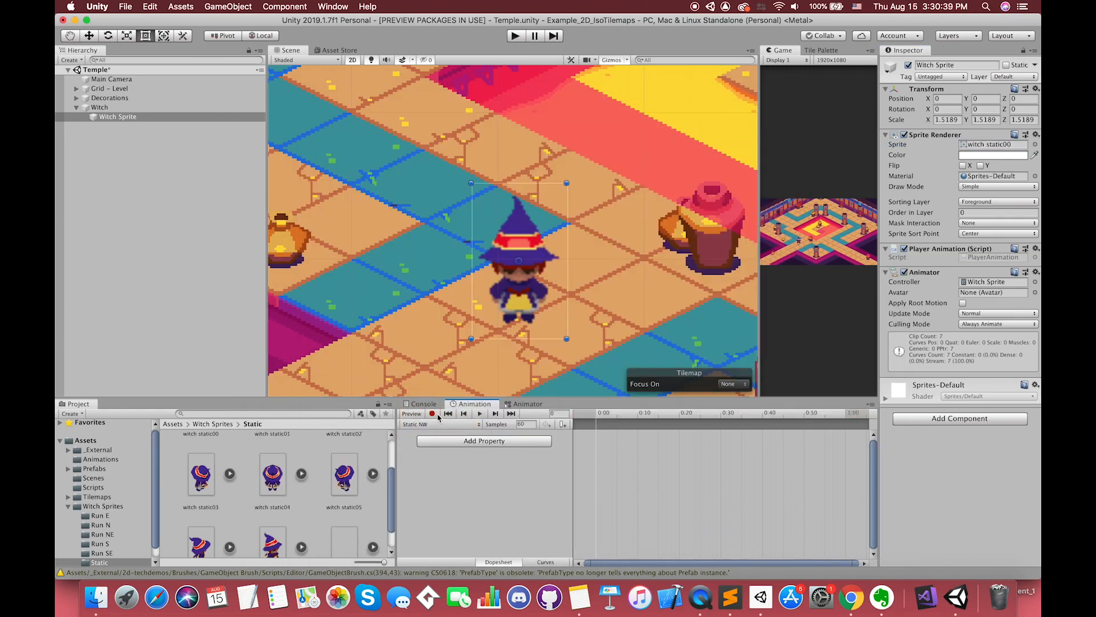
{"action": "left_click", "coordinate": [1035, 145]}
{"action": "double_click", "coordinate": [504, 451]}
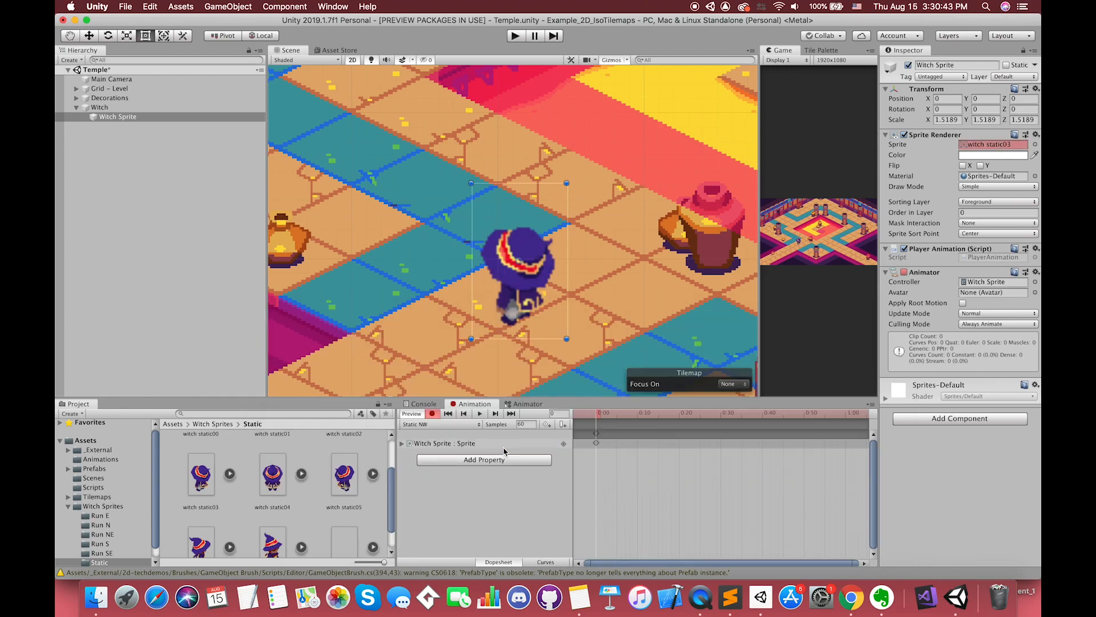
Step: Play the static clips one after another, from Static W through to Static E, to check the witch's facing direction in each
{"action": "left_click", "coordinate": [439, 424]}
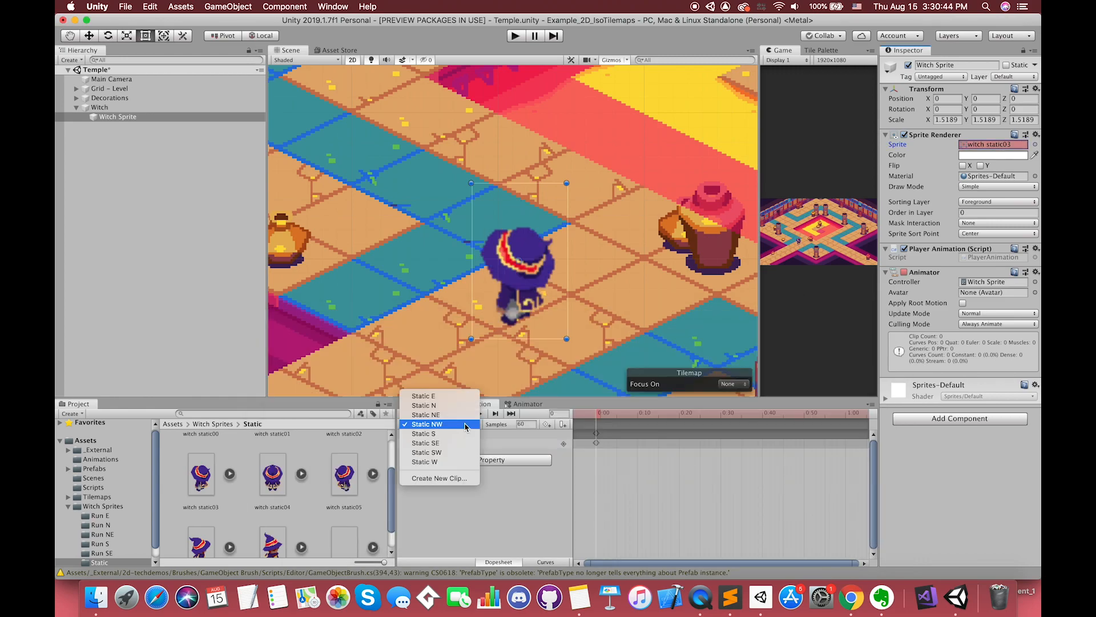
{"action": "left_click", "coordinate": [451, 462]}
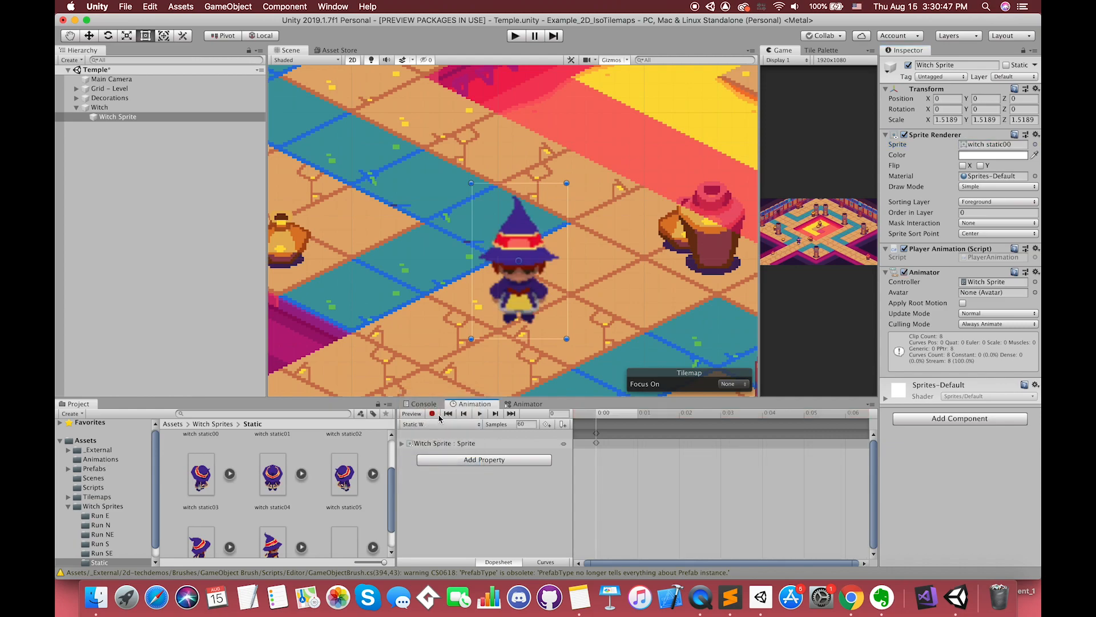
{"action": "left_click", "coordinate": [478, 414]}
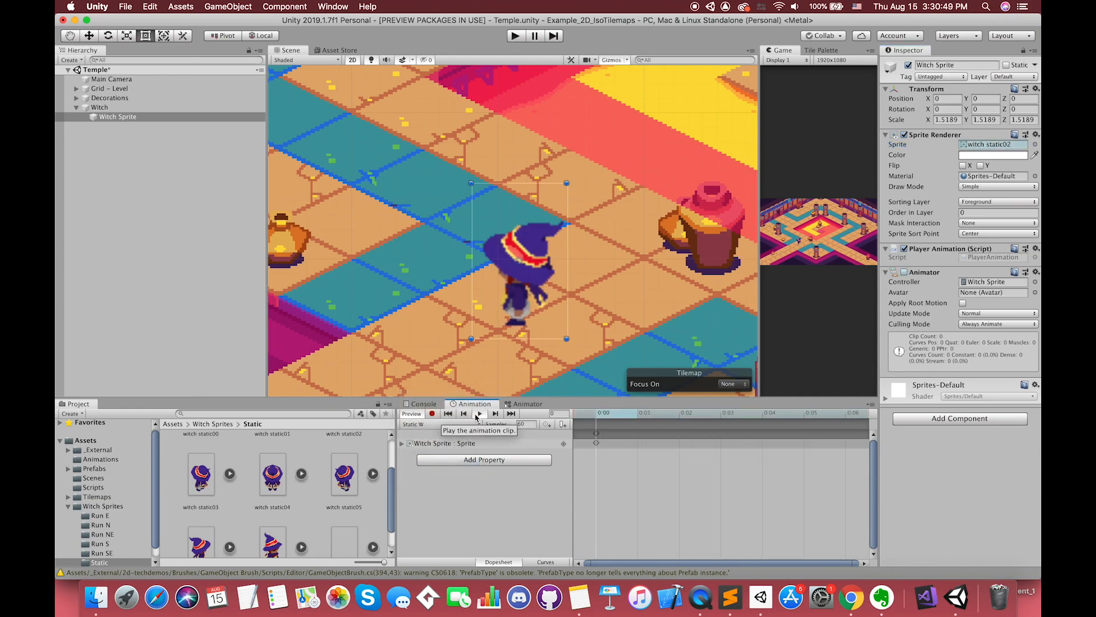
{"action": "left_click", "coordinate": [456, 425]}
{"action": "left_click", "coordinate": [450, 425]}
{"action": "left_click", "coordinate": [480, 414]}
{"action": "left_click", "coordinate": [459, 424]}
{"action": "left_click", "coordinate": [459, 415]}
{"action": "left_click", "coordinate": [459, 423]}
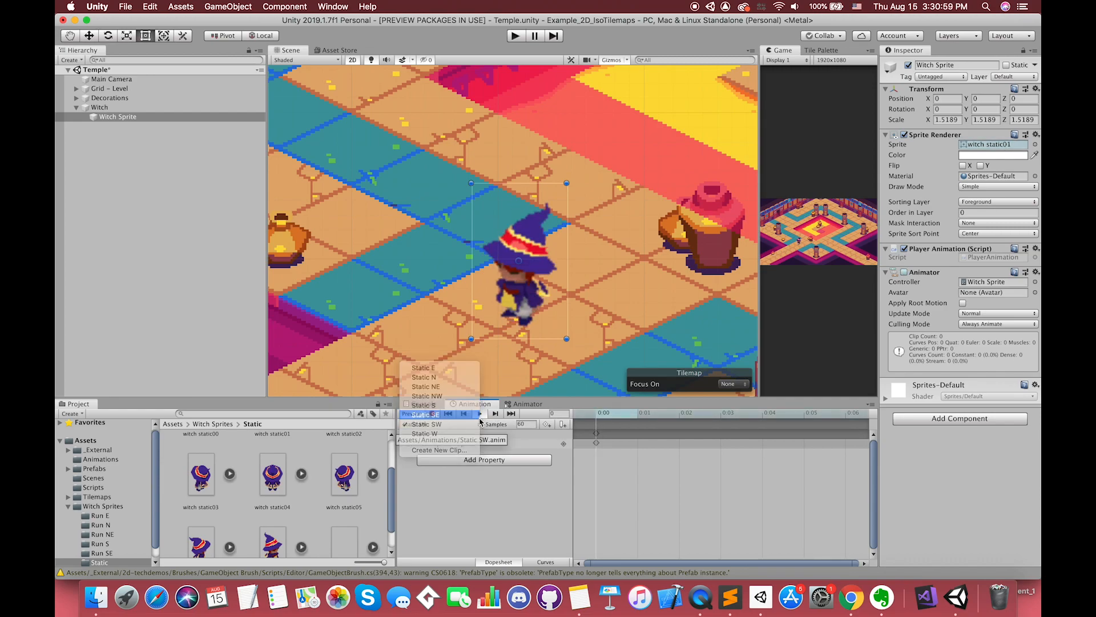
{"action": "left_click", "coordinate": [459, 416]}
{"action": "left_click", "coordinate": [460, 422]}
{"action": "left_click", "coordinate": [459, 415]}
{"action": "left_click", "coordinate": [479, 415]}
{"action": "left_click", "coordinate": [461, 425]}
{"action": "left_click", "coordinate": [459, 415]}
{"action": "left_click", "coordinate": [480, 415]}
{"action": "left_click", "coordinate": [460, 424]}
{"action": "left_click", "coordinate": [458, 415]}
{"action": "left_click", "coordinate": [480, 416]}
{"action": "left_click", "coordinate": [459, 423]}
{"action": "left_click", "coordinate": [459, 416]}
{"action": "left_click", "coordinate": [481, 416]}
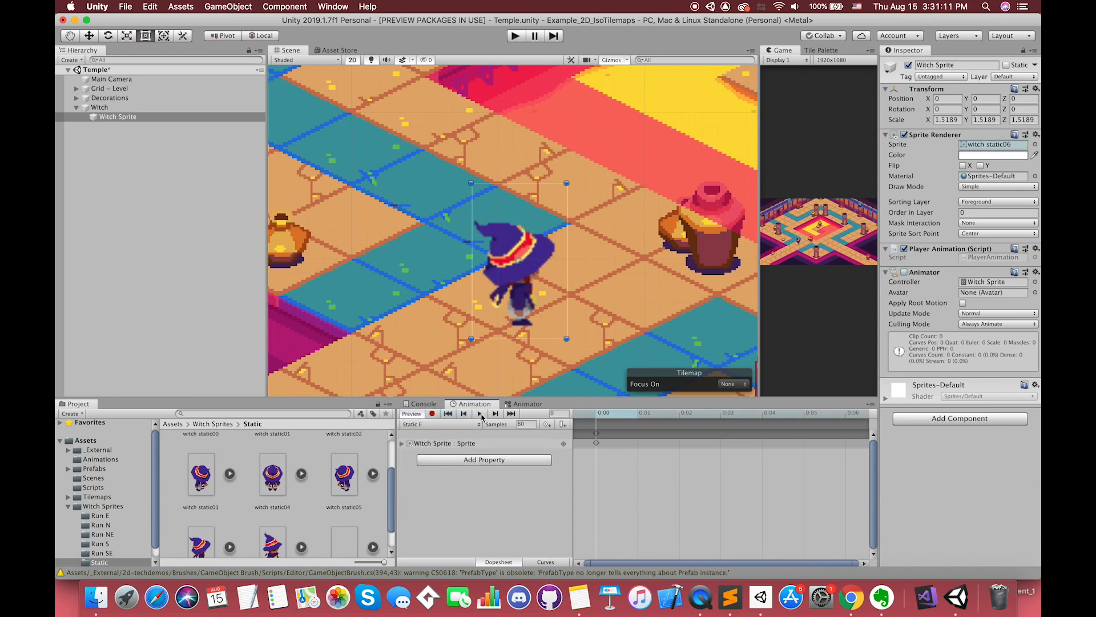
Step: Create an animation clip named Run N for the Witch Sprite in the Animations folder
{"action": "left_click", "coordinate": [449, 424]}
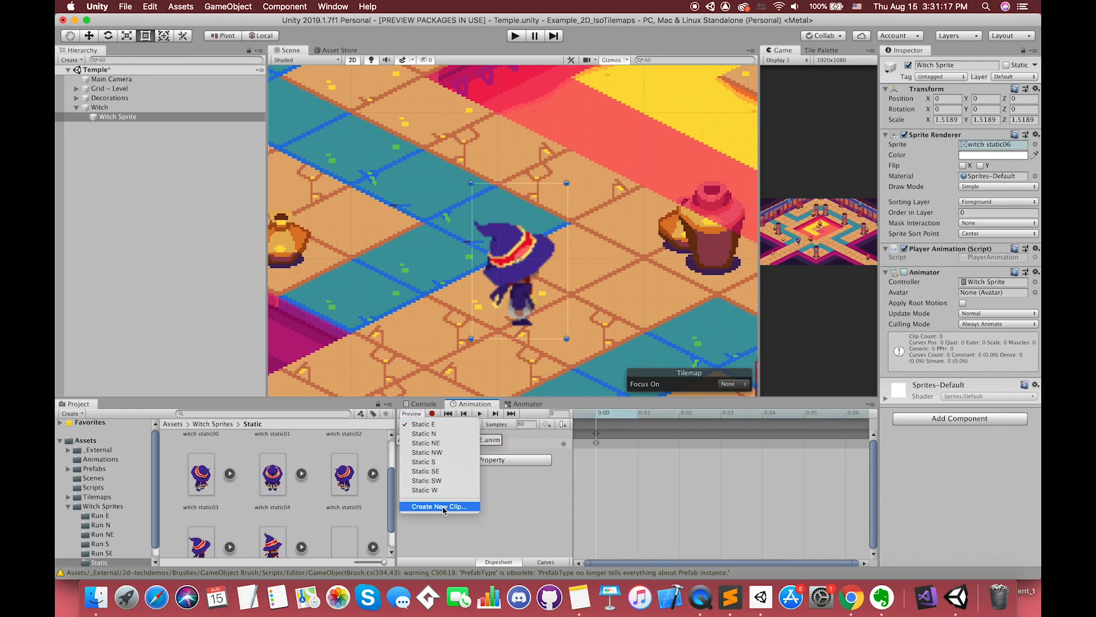
{"action": "left_click", "coordinate": [497, 446]}
{"action": "type", "text": "Run N"}
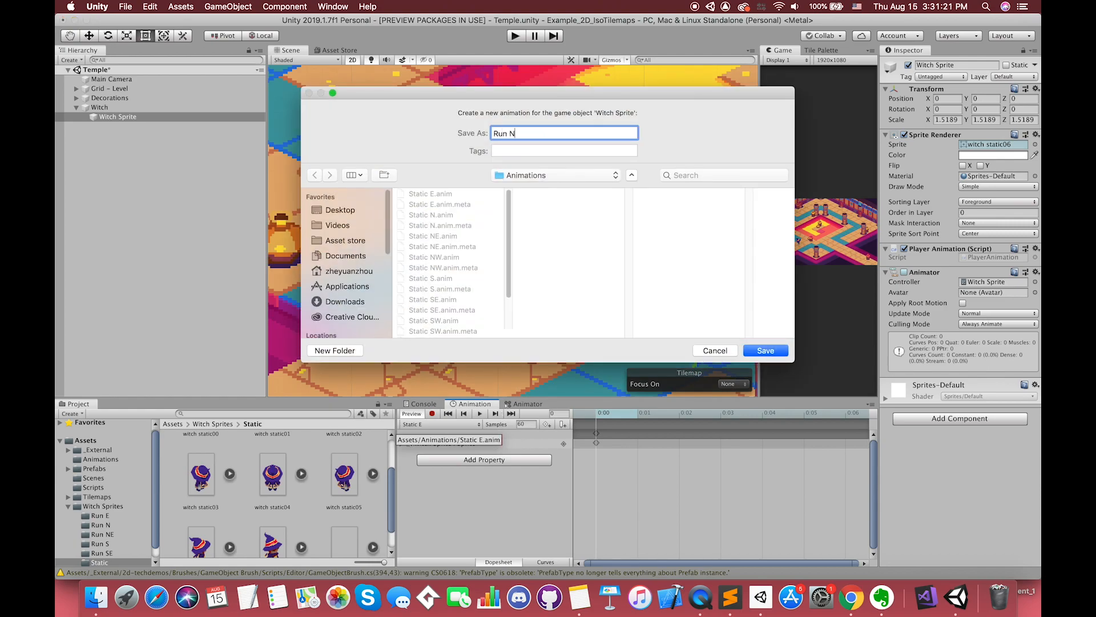
{"action": "key", "text": "Return"}
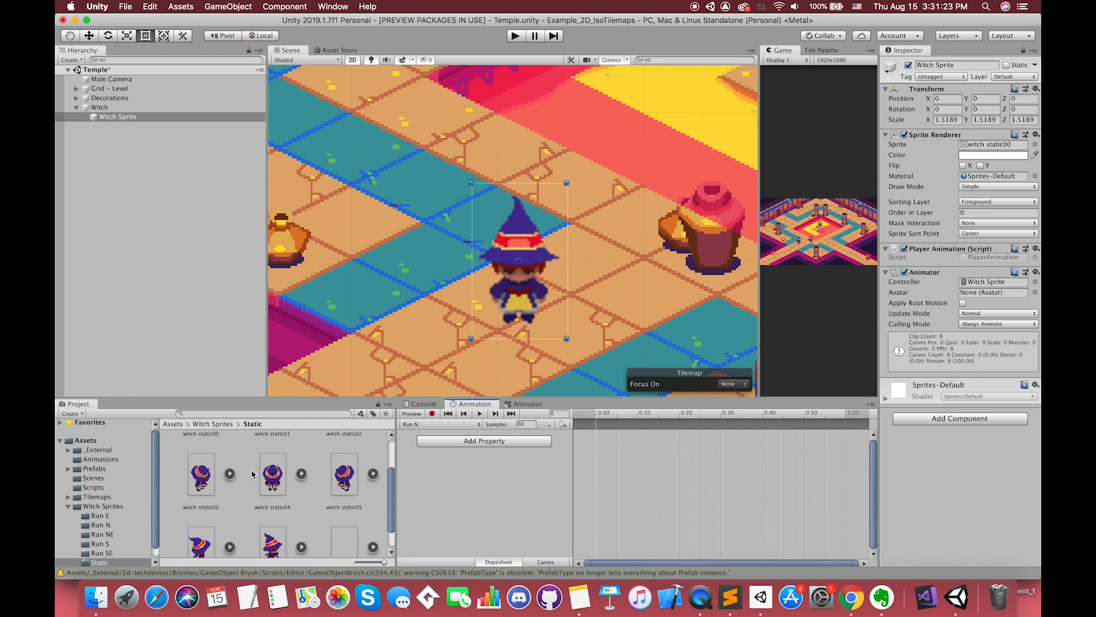
Step: Add the six sprites witch run N00 to witch run N05 from the Run N folder to the start of the Run N clip's timeline
{"action": "left_click", "coordinate": [98, 524]}
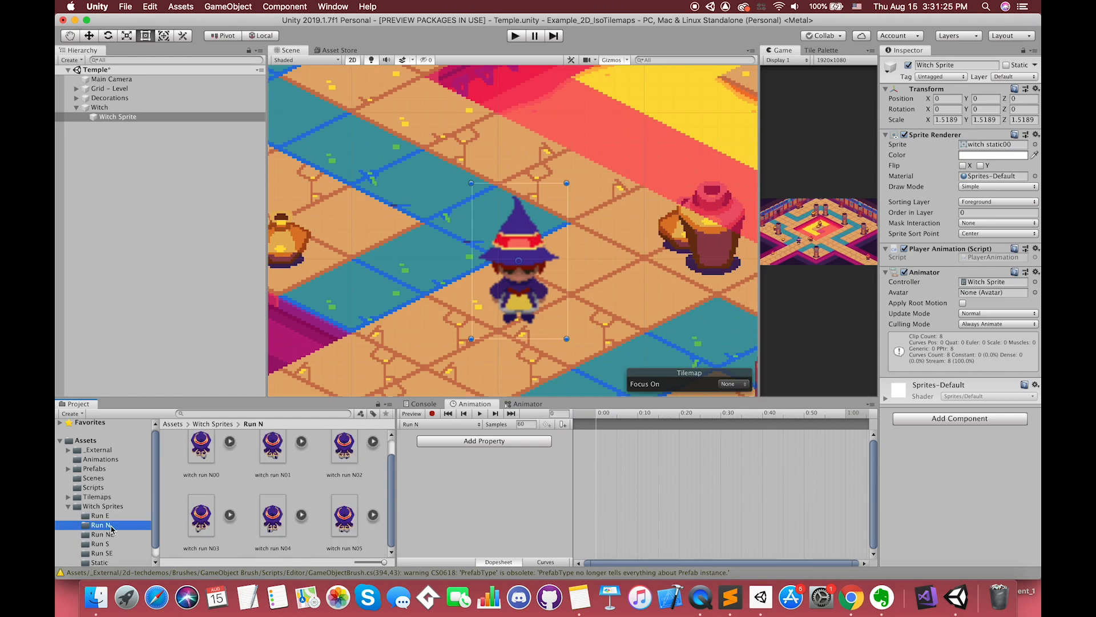
{"action": "left_click", "coordinate": [211, 454]}
{"action": "left_click", "coordinate": [345, 520], "text": "shift"}
{"action": "left_click_drag", "start_coordinate": [345, 525], "coordinate": [591, 476]}
Step: Play the Run N clip and set its sample rate to 12
{"action": "left_click", "coordinate": [481, 415]}
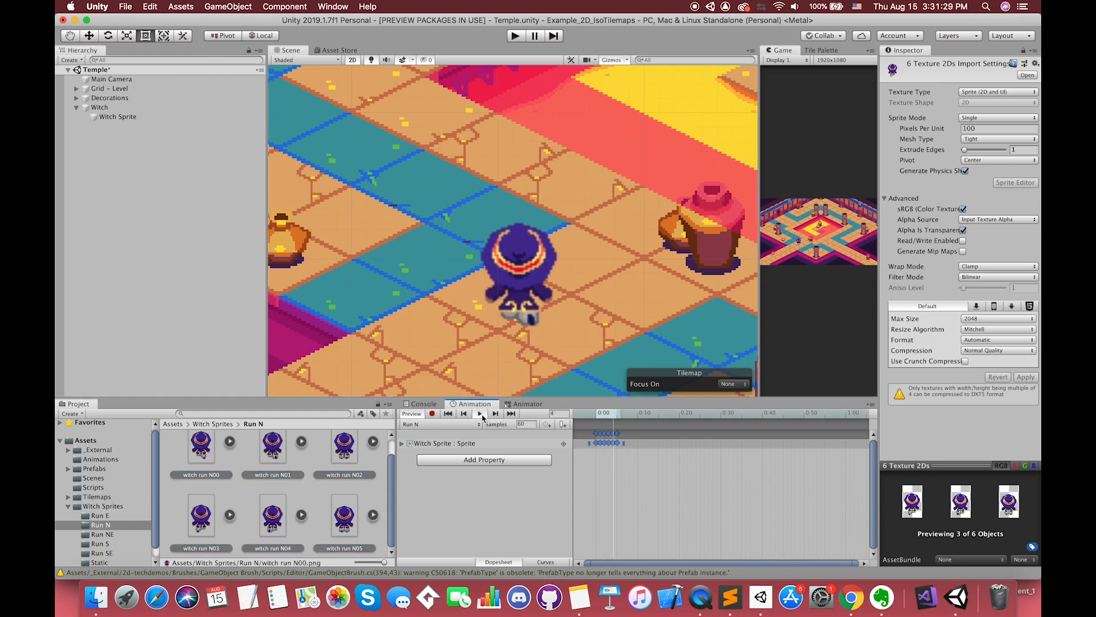
{"action": "left_click", "coordinate": [530, 424]}
{"action": "type", "text": "12"}
{"action": "key", "text": "Return"}
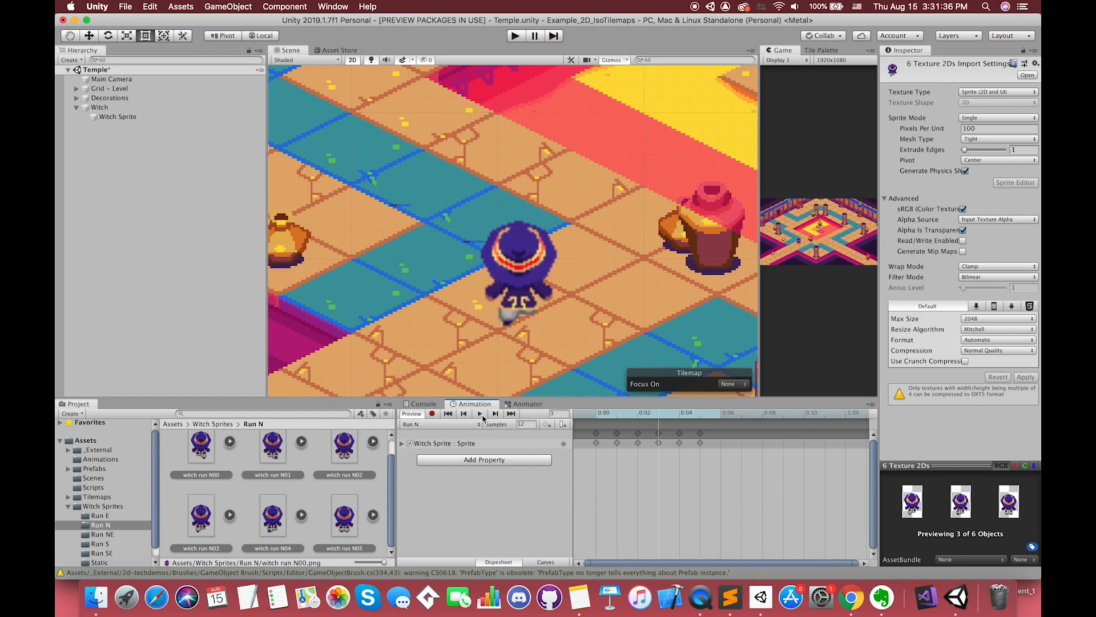
Step: Create an animation clip named Run NE for the Witch Sprite in the Animations folder
{"action": "left_click", "coordinate": [417, 425]}
{"action": "left_click", "coordinate": [451, 522]}
{"action": "type", "text": "Ru"}
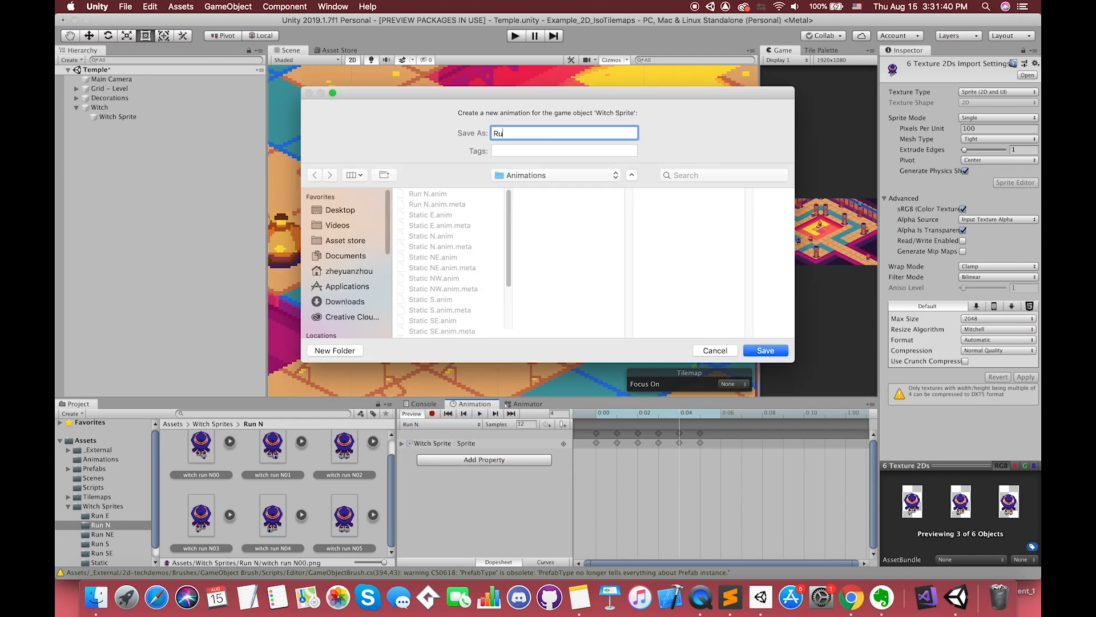
{"action": "type", "text": "n NE"}
{"action": "key", "text": "Return"}
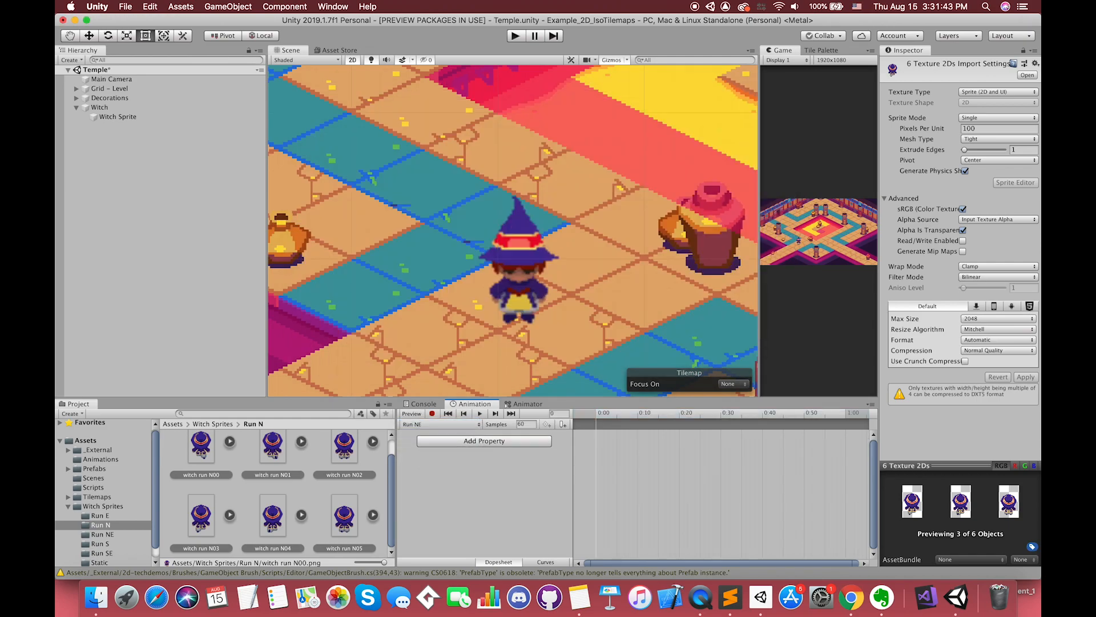
Step: Add the six sprites witch run NE00 to witch run NE05 from the Run NE folder to the start of the Run NE clip's timeline
{"action": "left_click", "coordinate": [102, 534]}
{"action": "left_click", "coordinate": [201, 449]}
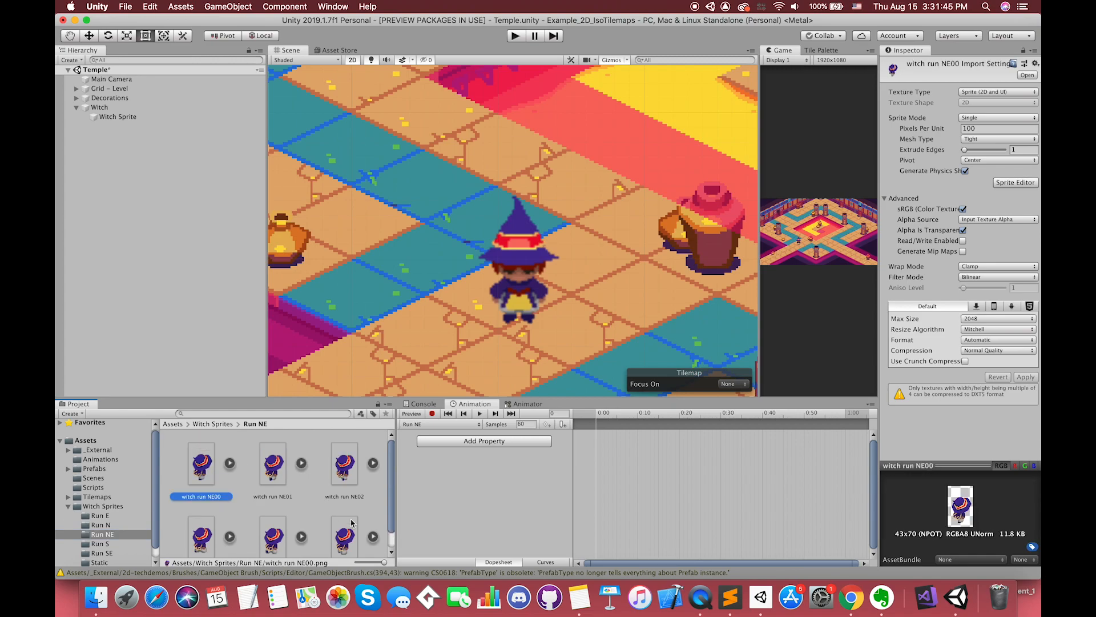
{"action": "left_click", "coordinate": [345, 539], "text": "shift"}
{"action": "left_click_drag", "start_coordinate": [486, 511], "coordinate": [628, 466]}
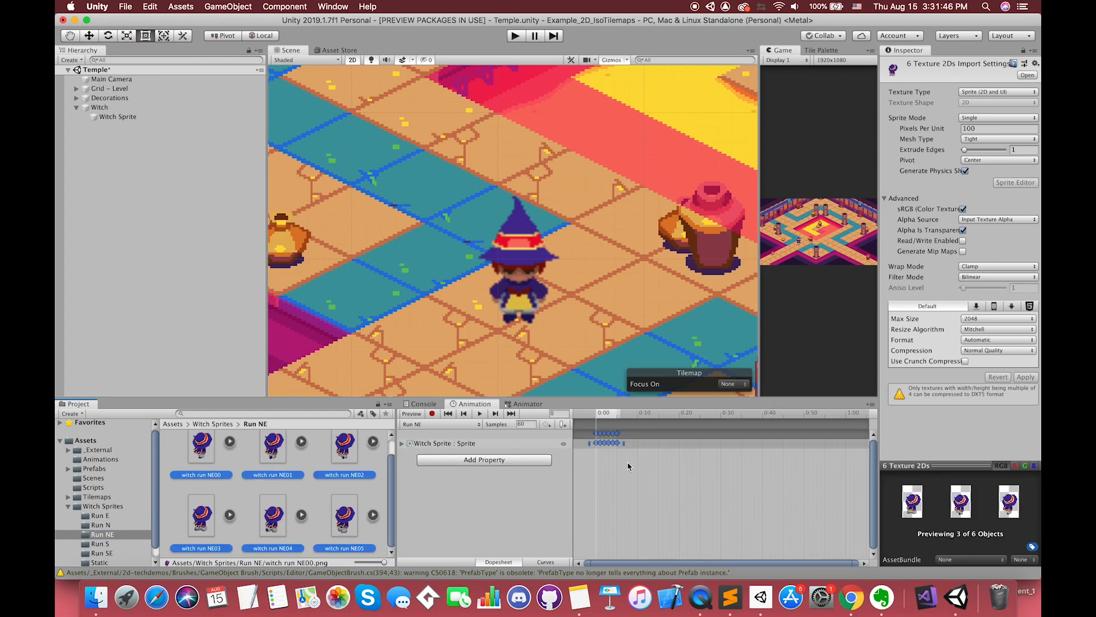
Step: Set the Run NE clip's sample rate to 12 and play the clip
{"action": "type", "text": "12"}
{"action": "key", "text": "Return"}
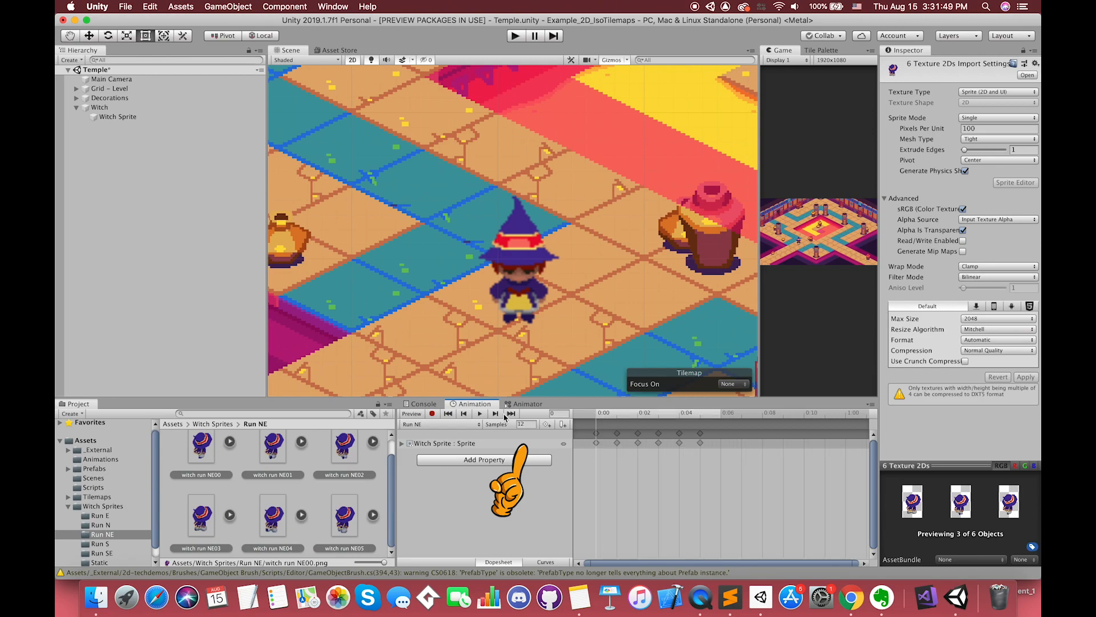
{"action": "left_click", "coordinate": [479, 414]}
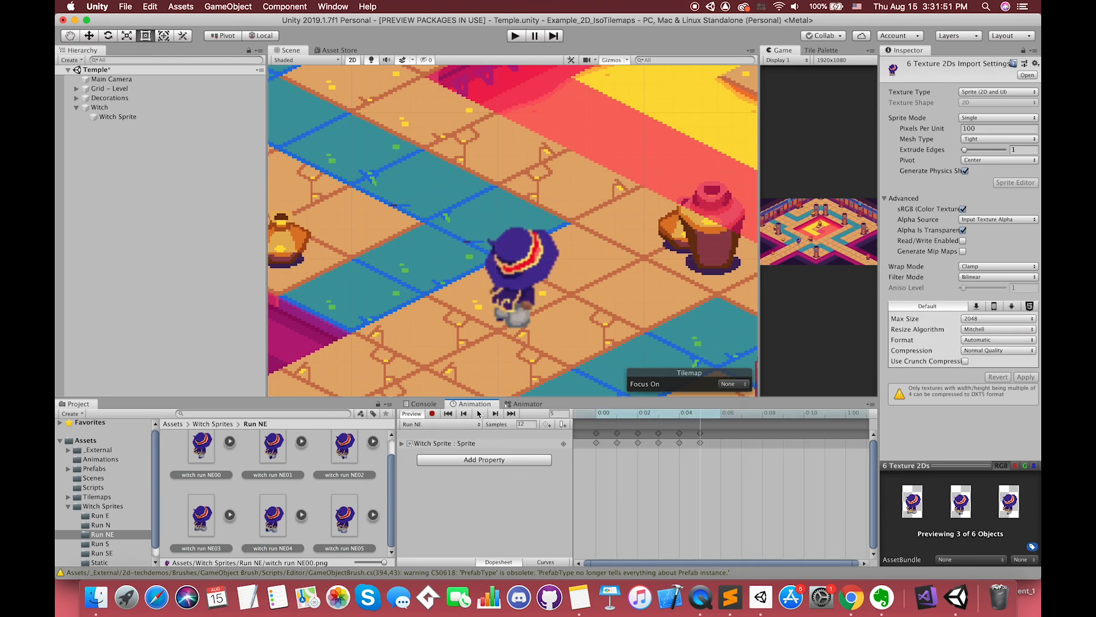
Step: Create an animation clip named Run E for the Witch Sprite in the Animations folder
{"action": "left_click", "coordinate": [422, 427]}
{"action": "left_click", "coordinate": [428, 512]}
{"action": "type", "text": "Run"}
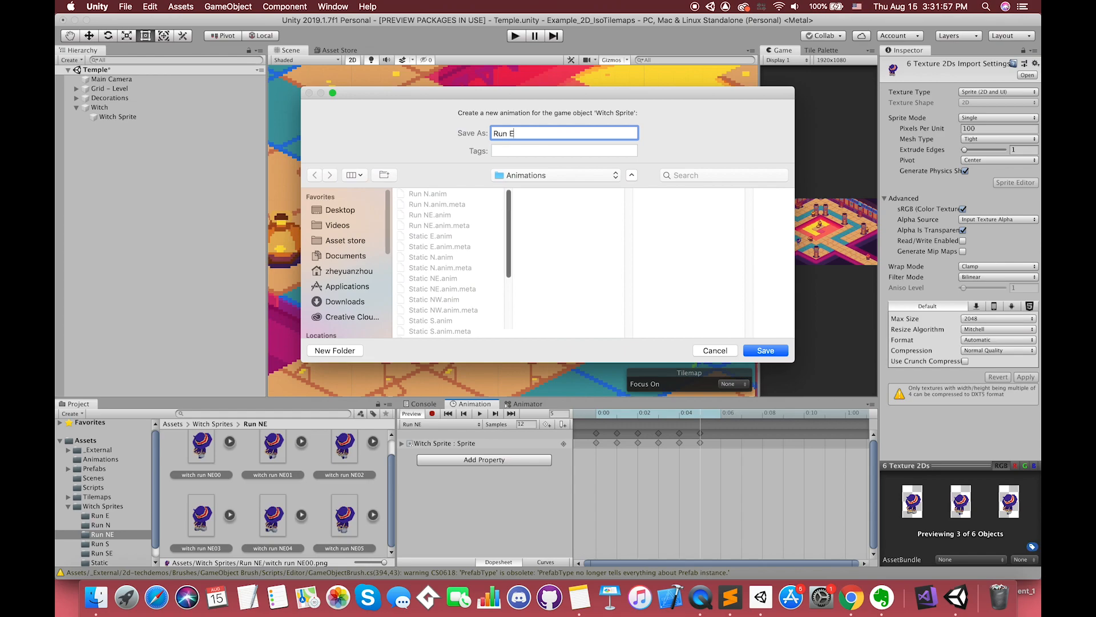
{"action": "type", "text": " E"}
{"action": "key", "text": "Return"}
Step: Add the six sprites witch run E00 to witch run E05 from the Run E folder to the start of the Run E clip's timeline
{"action": "left_click", "coordinate": [114, 515]}
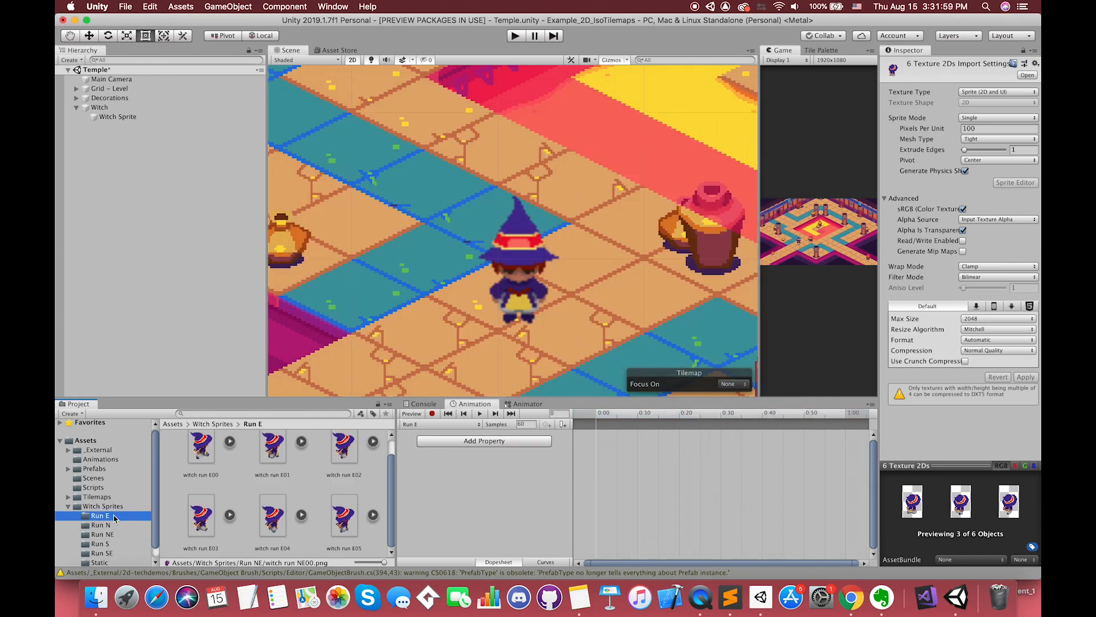
{"action": "left_click", "coordinate": [210, 458]}
{"action": "left_click", "coordinate": [348, 531], "text": "shift"}
{"action": "left_click_drag", "start_coordinate": [348, 531], "coordinate": [599, 491]}
Step: Set the Run E clip's sample rate to 12, then preview the clip's playback and stop it
{"action": "left_click", "coordinate": [526, 424]}
{"action": "type", "text": "12"}
{"action": "key", "text": "Return"}
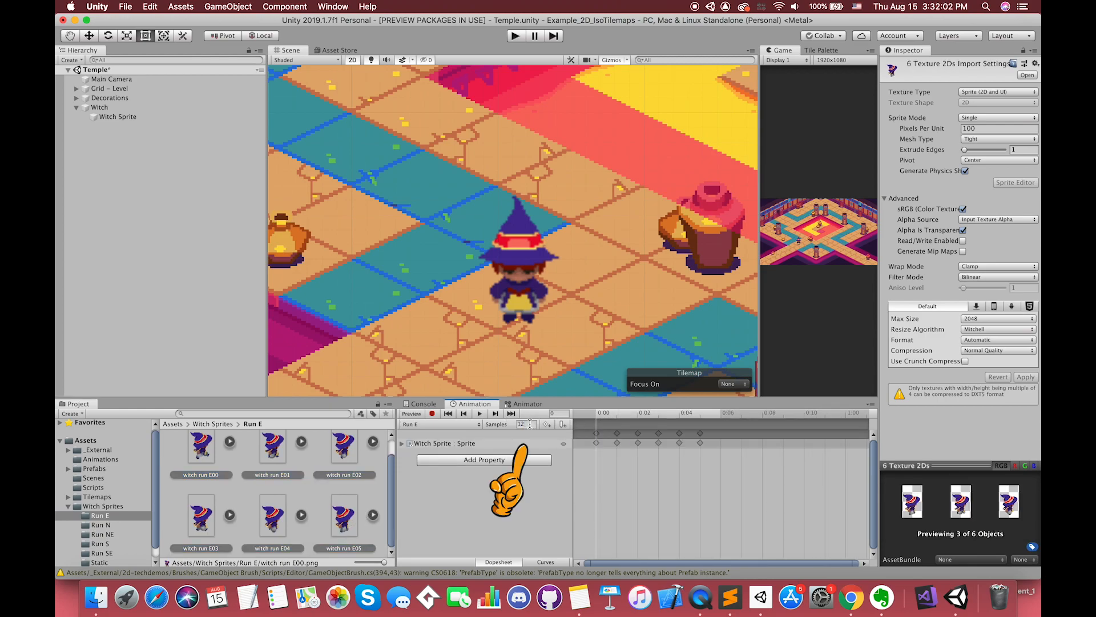
{"action": "left_click", "coordinate": [479, 414]}
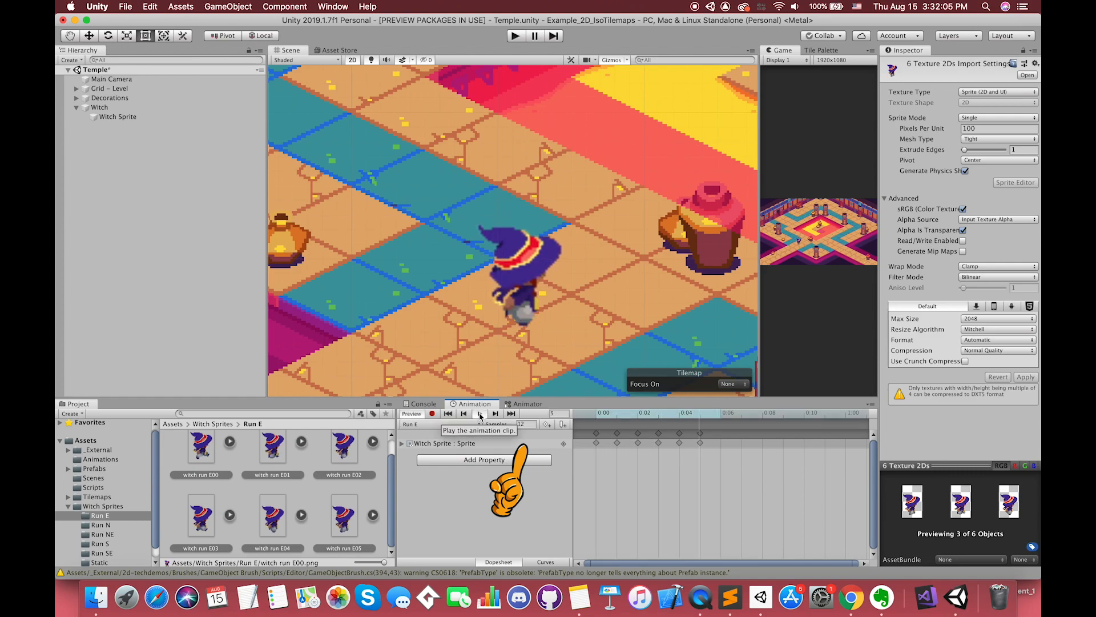
{"action": "left_click", "coordinate": [480, 414]}
Step: Create an animation clip named Run SE for the Witch Sprite in the Animations folder
{"action": "left_click", "coordinate": [416, 424]}
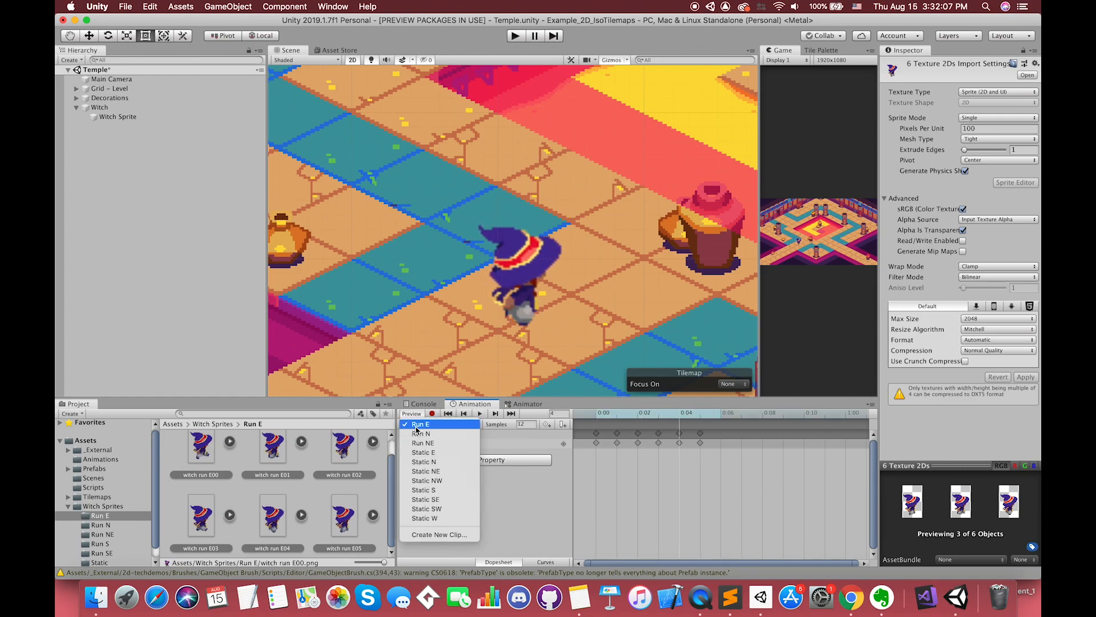
{"action": "left_click", "coordinate": [439, 535]}
{"action": "type", "text": "Run S"}
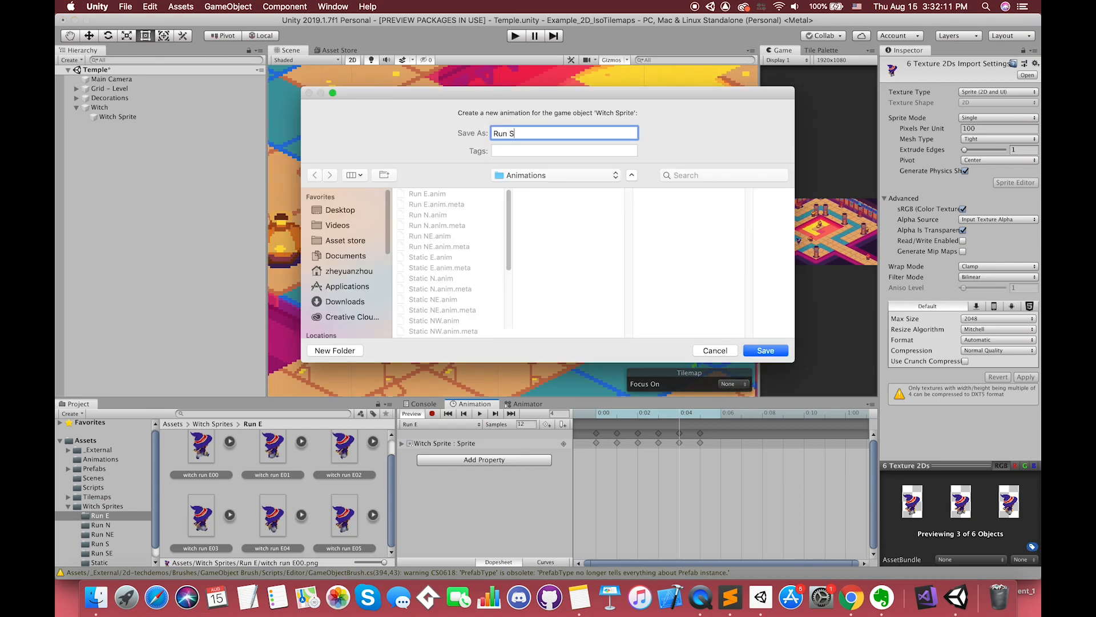
{"action": "type", "text": "E"}
{"action": "key", "text": "Return"}
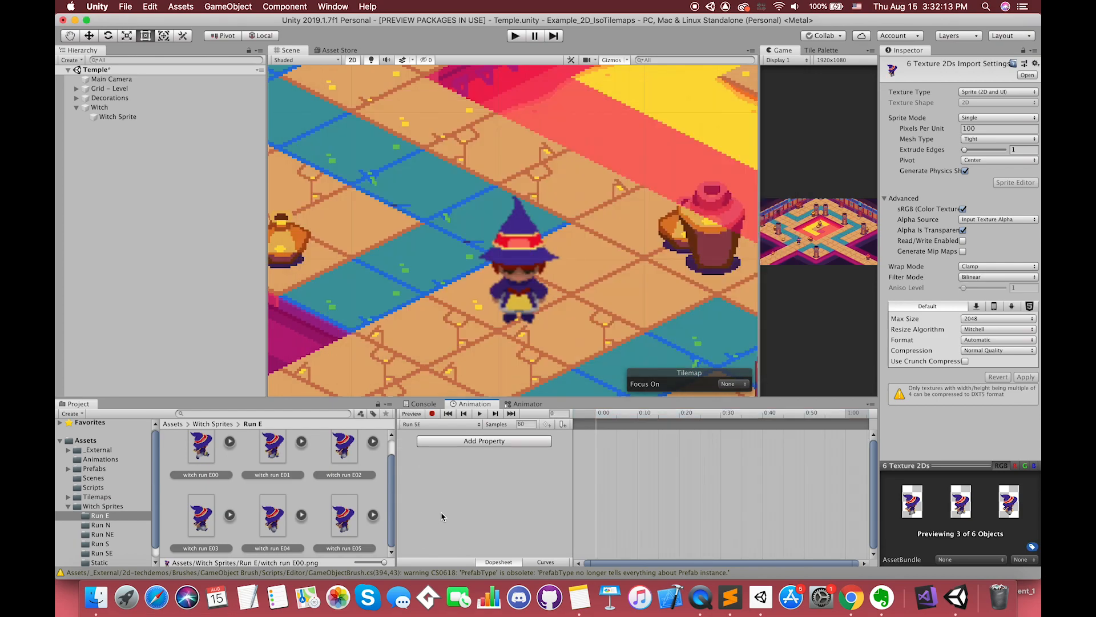
Step: Add the six sprites witch run SE00 to witch run SE05 from the Run SE folder to the start of the Run SE clip's timeline
{"action": "left_click", "coordinate": [112, 554]}
{"action": "left_click", "coordinate": [197, 459]}
{"action": "left_click", "coordinate": [344, 515], "text": "shift"}
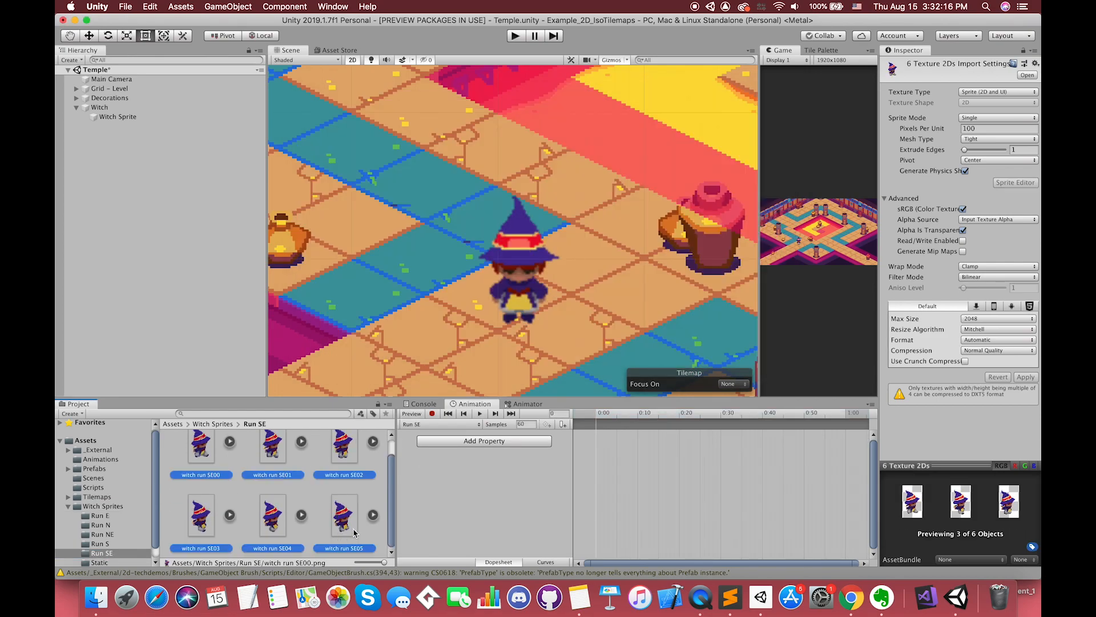
{"action": "left_click_drag", "start_coordinate": [343, 516], "coordinate": [645, 462]}
Step: Set the Run SE clip's sample rate to 12 and play the clip
{"action": "left_click", "coordinate": [532, 425]}
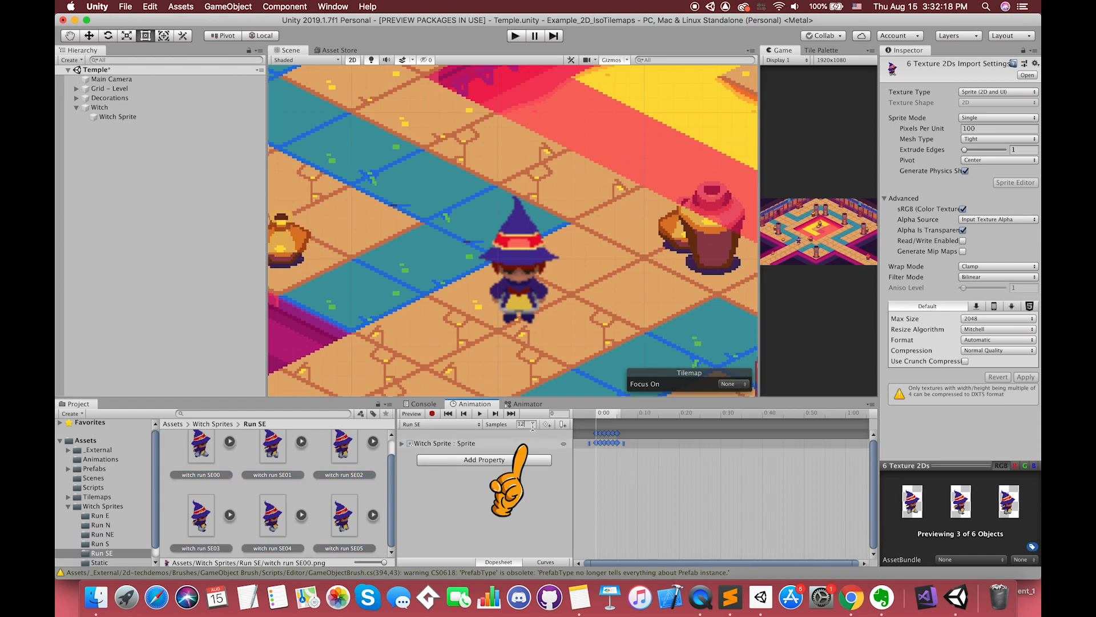
{"action": "key", "text": "Return"}
{"action": "left_click", "coordinate": [481, 412]}
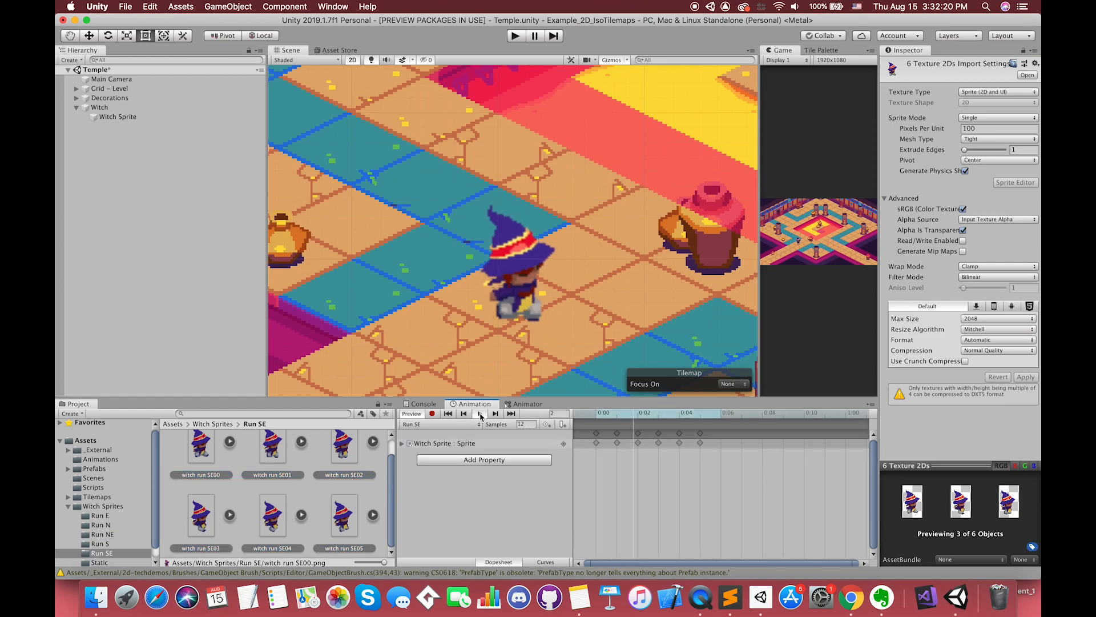
Step: Create an animation clip named Run S for the Witch Sprite in the Animations folder
{"action": "left_click", "coordinate": [457, 424]}
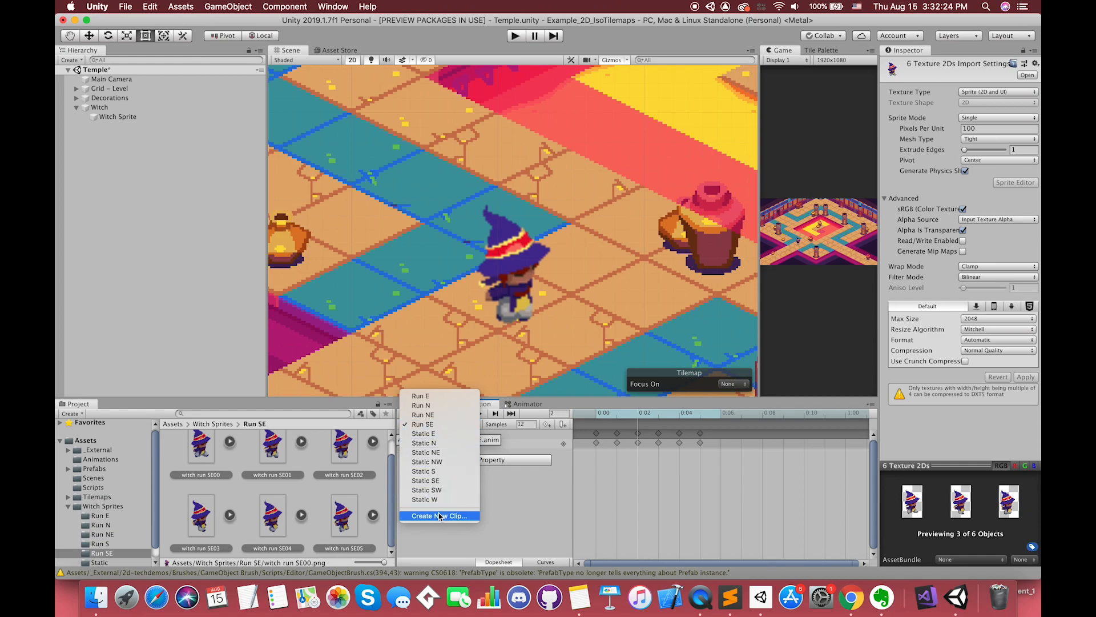
{"action": "left_click", "coordinate": [443, 517]}
{"action": "type", "text": "R"}
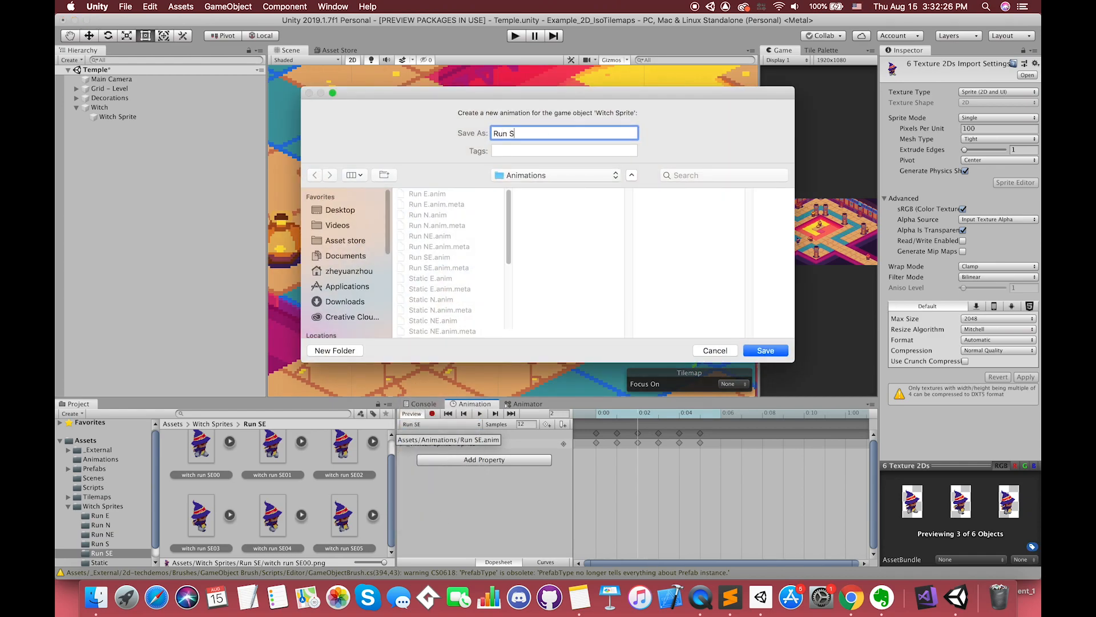
{"action": "type", "text": "un S"}
{"action": "key", "text": "Return"}
Step: Add the six sprites witch run S00 to witch run S05 from the Run S folder to the start of the Run S clip's timeline
{"action": "left_click", "coordinate": [111, 544]}
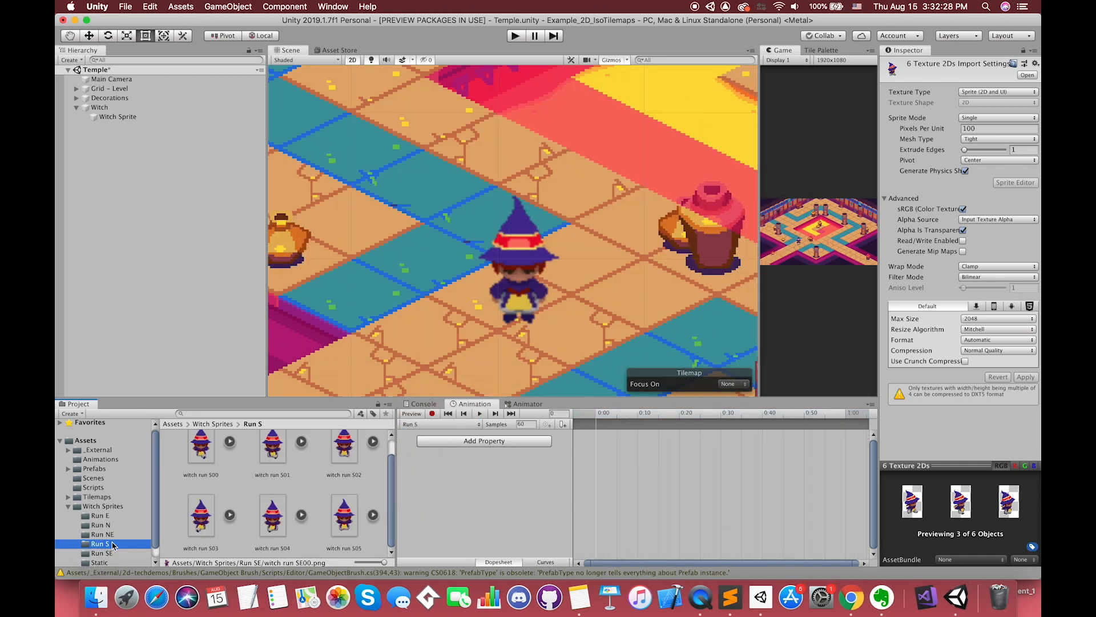
{"action": "left_click", "coordinate": [204, 449]}
{"action": "left_click", "coordinate": [347, 524], "text": "shift"}
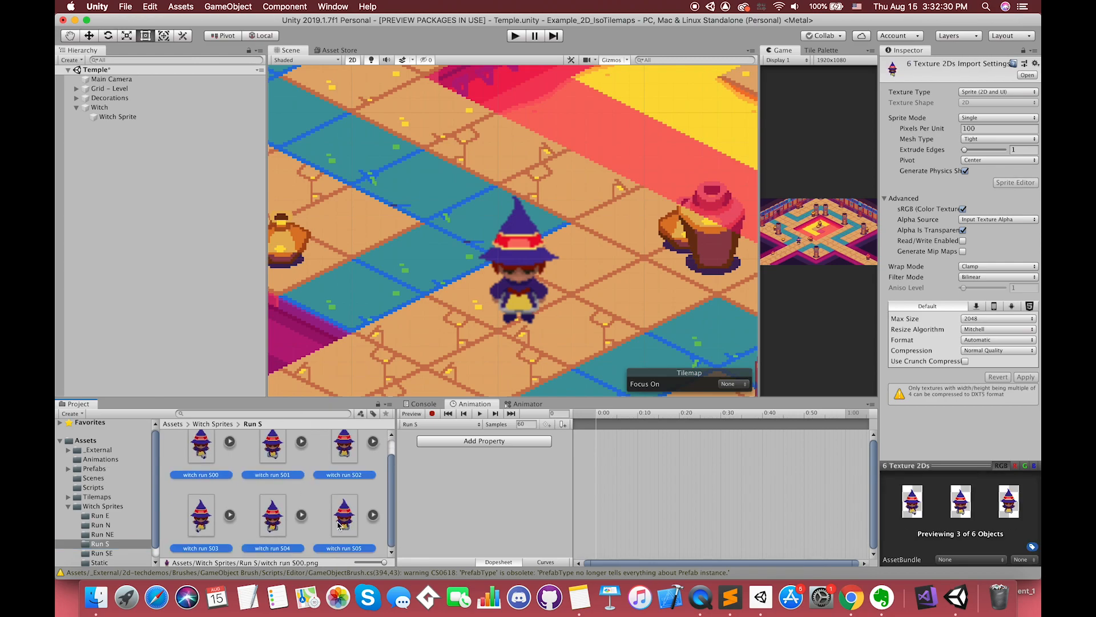
{"action": "left_click_drag", "start_coordinate": [348, 524], "coordinate": [617, 465]}
Step: Set the Run S clip's sample rate to 12 and play the clip
{"action": "left_click", "coordinate": [525, 424]}
{"action": "type", "text": "12"}
{"action": "key", "text": "Return"}
{"action": "left_click", "coordinate": [480, 413]}
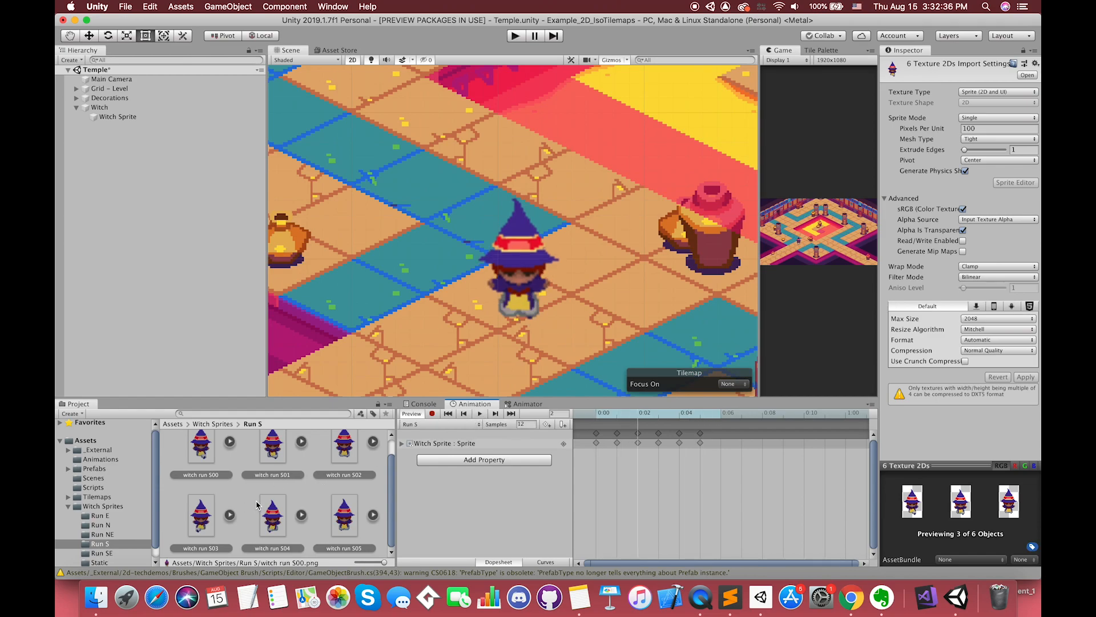
Step: Create an animation clip named Run SW for the Witch Sprite in the Animations folder
{"action": "left_click", "coordinate": [428, 425]}
{"action": "left_click", "coordinate": [441, 521]}
{"action": "type", "text": "Run SW"}
{"action": "key", "text": "Return"}
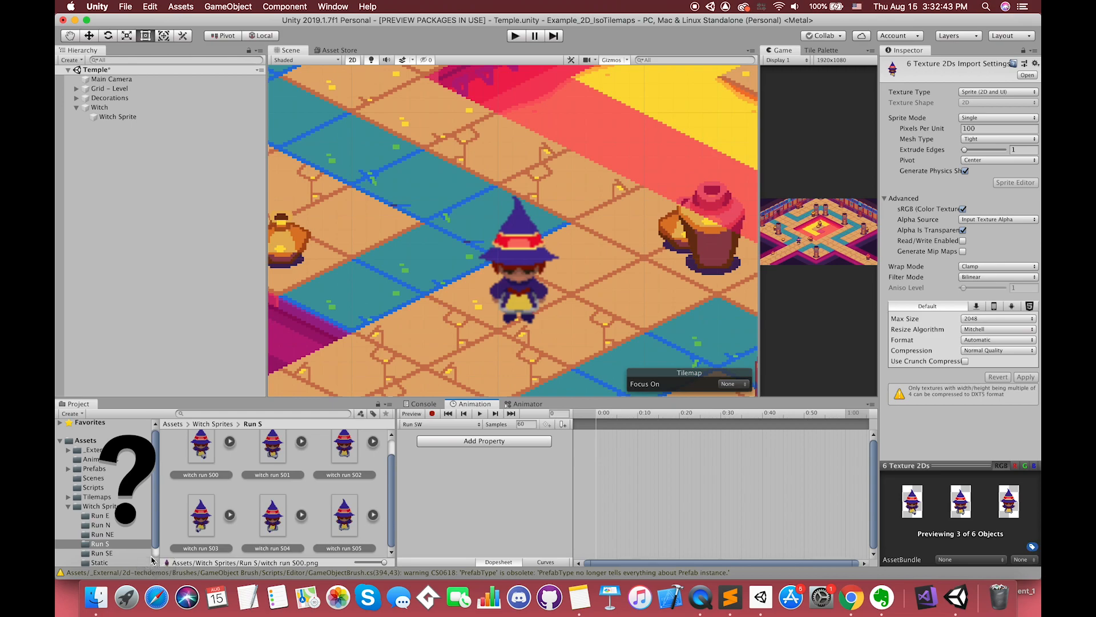
Step: Add the six sprites witch run SE00 to witch run SE05 to the start of the Run SW clip's timeline and set its sample rate to 12
{"action": "left_click", "coordinate": [102, 553]}
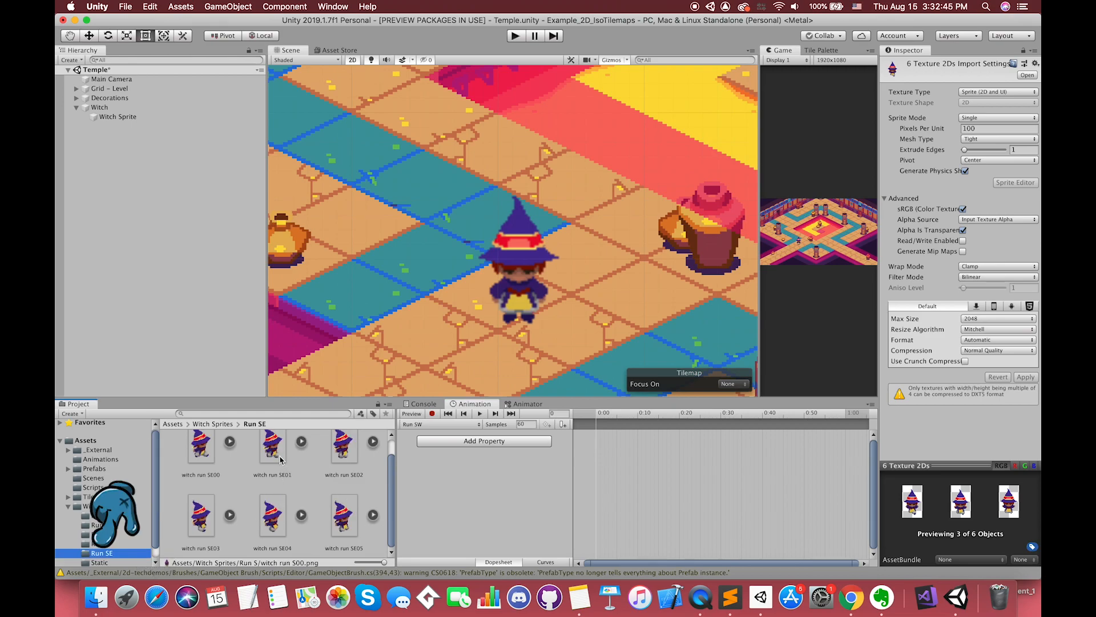
{"action": "left_click", "coordinate": [204, 451]}
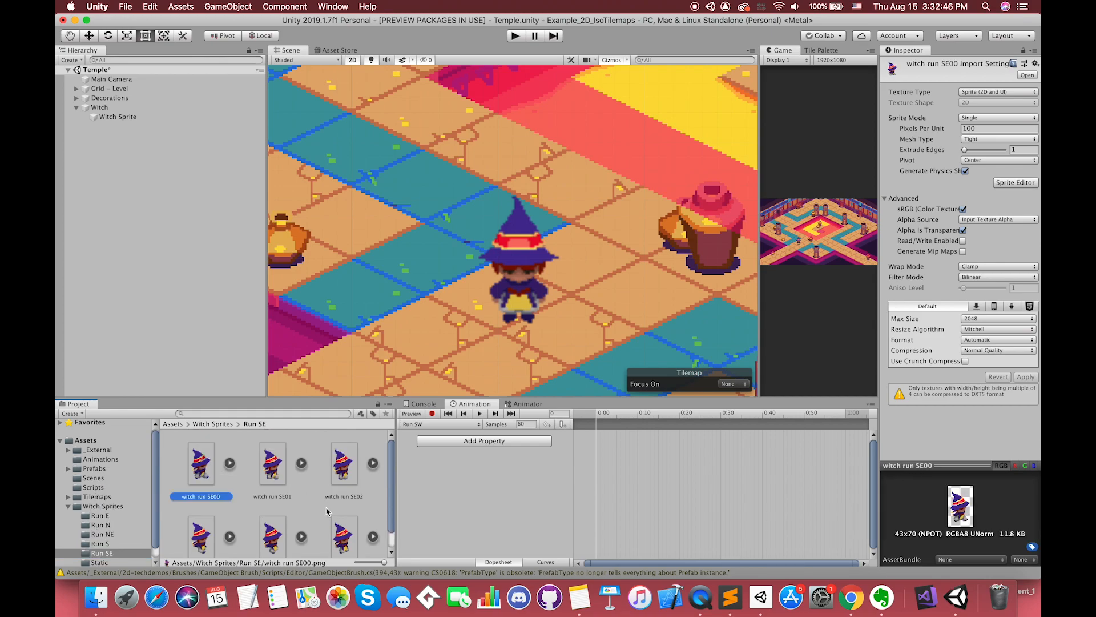
{"action": "left_click", "coordinate": [360, 532], "text": "shift"}
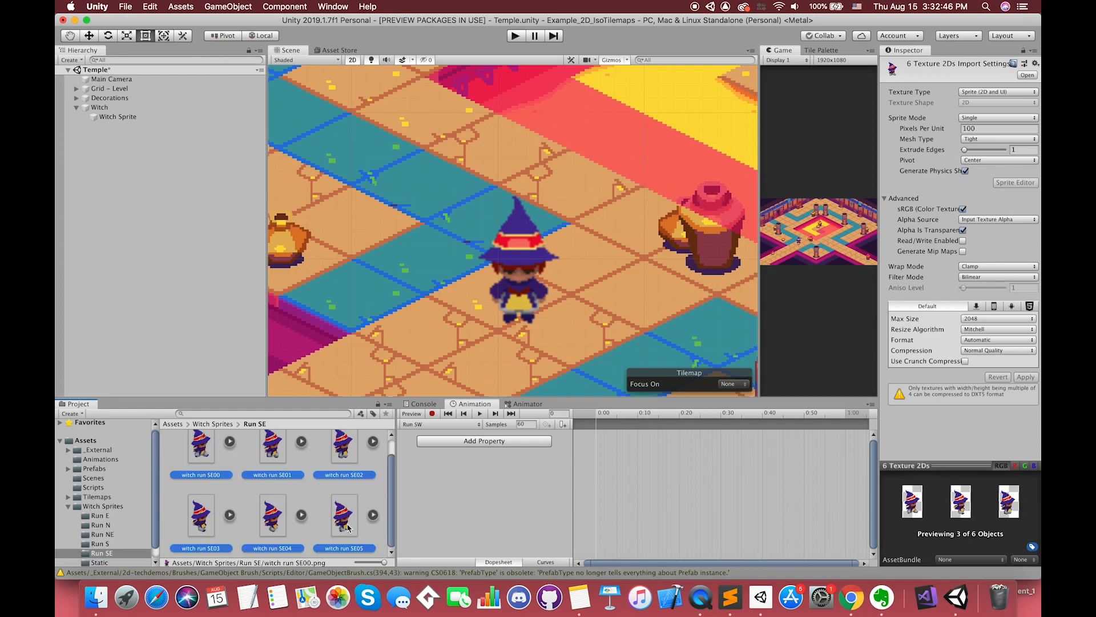
{"action": "left_click_drag", "start_coordinate": [348, 527], "coordinate": [634, 487]}
{"action": "double_click", "coordinate": [523, 424]}
{"action": "type", "text": "12"}
{"action": "key", "text": "Return"}
Step: Record the Witch Sprite's Sprite Renderer Flip X as enabled in the Run SW clip, and preview the mirrored animation
{"action": "left_click", "coordinate": [143, 117]}
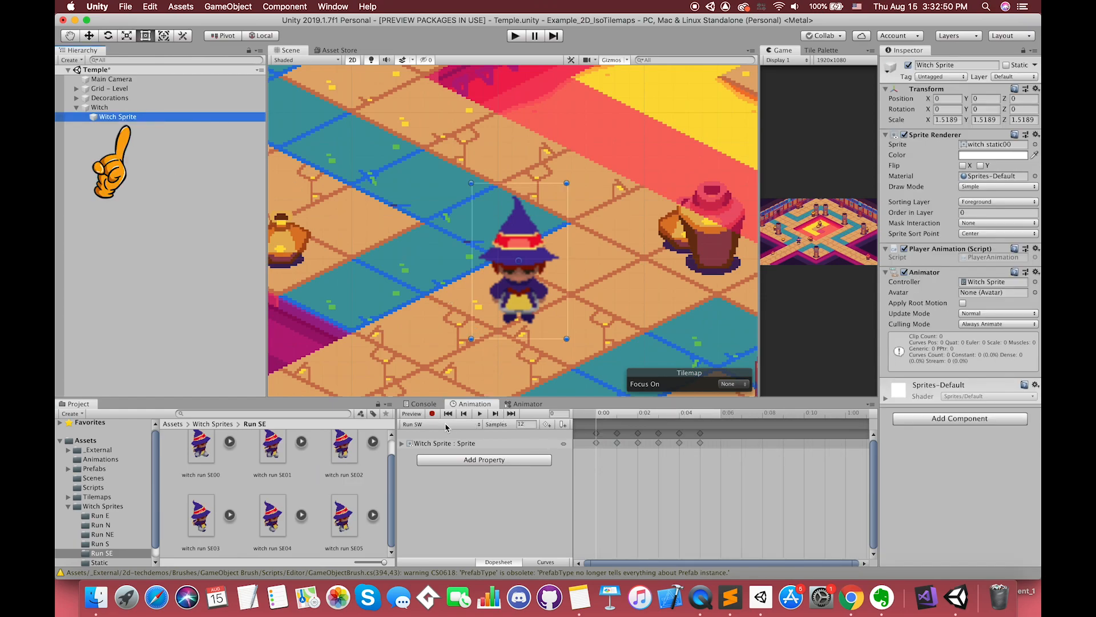
{"action": "left_click", "coordinate": [433, 414]}
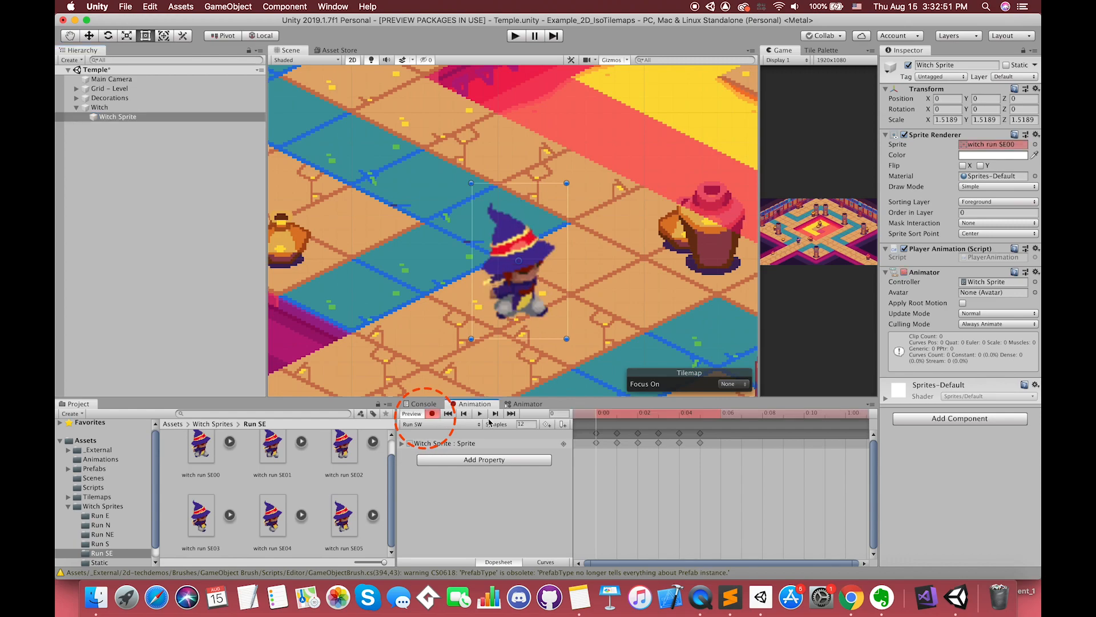
{"action": "left_click", "coordinate": [964, 165]}
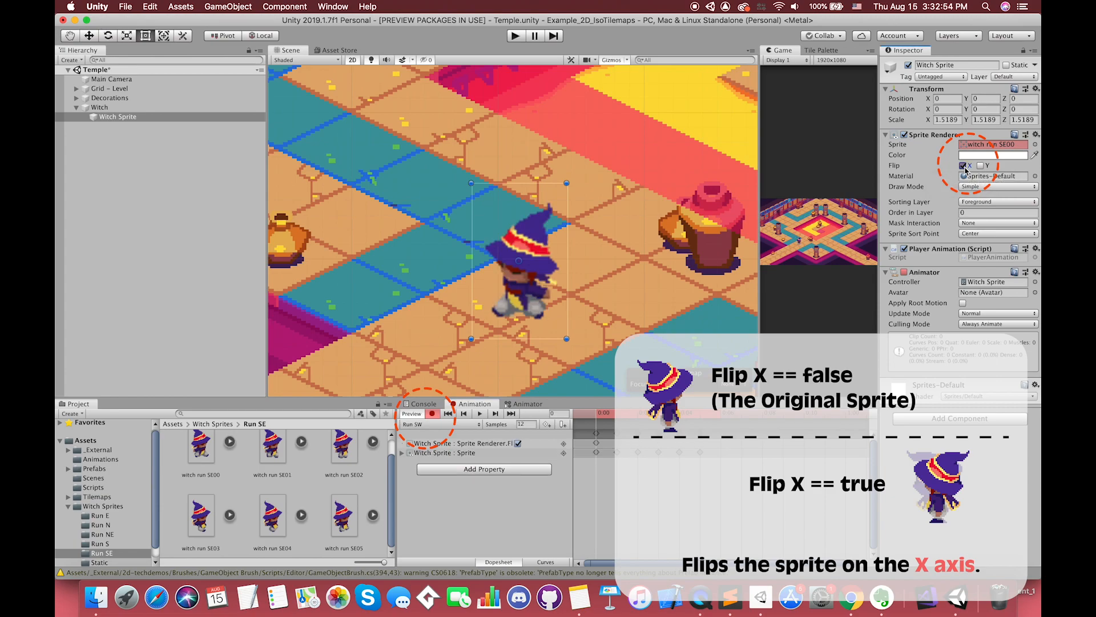
{"action": "left_click", "coordinate": [479, 414]}
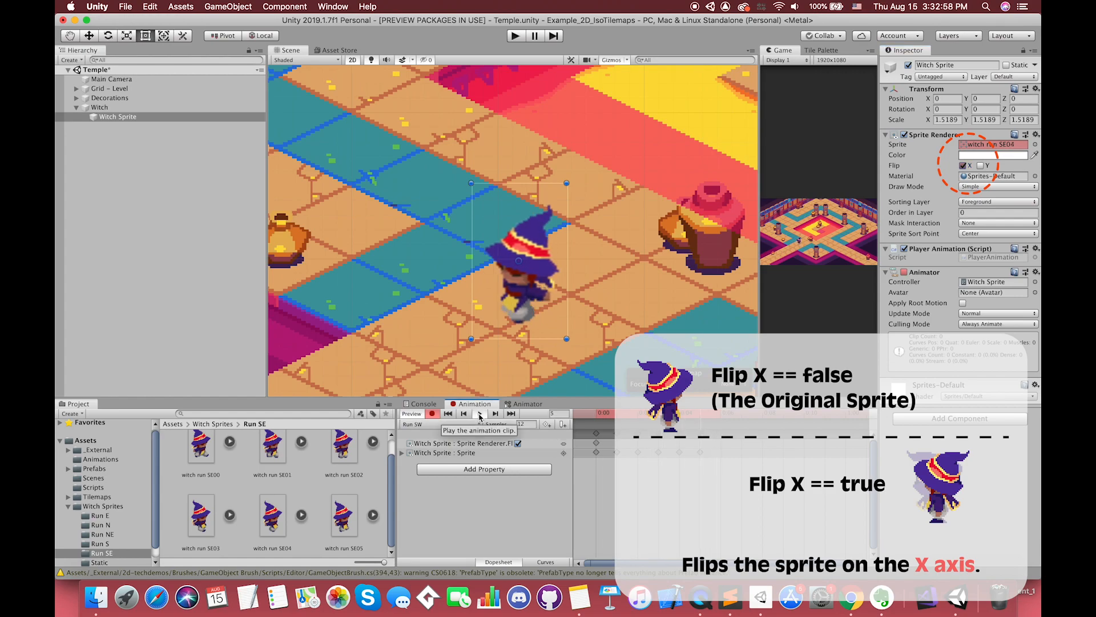
{"action": "left_click", "coordinate": [479, 415]}
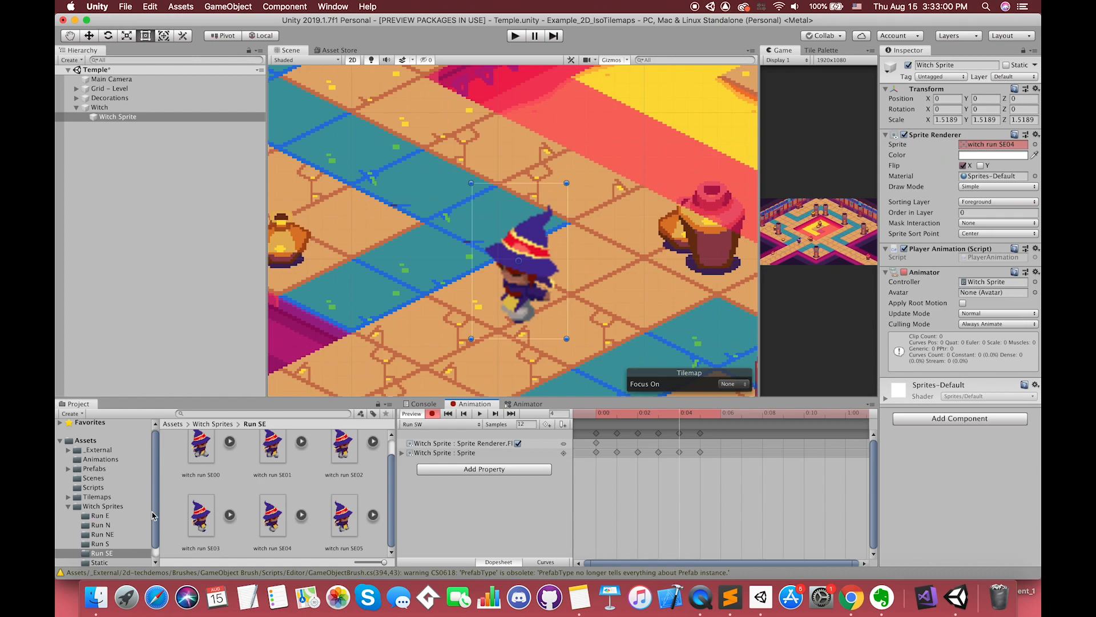
Step: Create an animation clip named Run W for the Witch Sprite in the Animations folder
{"action": "left_click", "coordinate": [439, 425]}
{"action": "left_click", "coordinate": [445, 520]}
{"action": "type", "text": "Ru"}
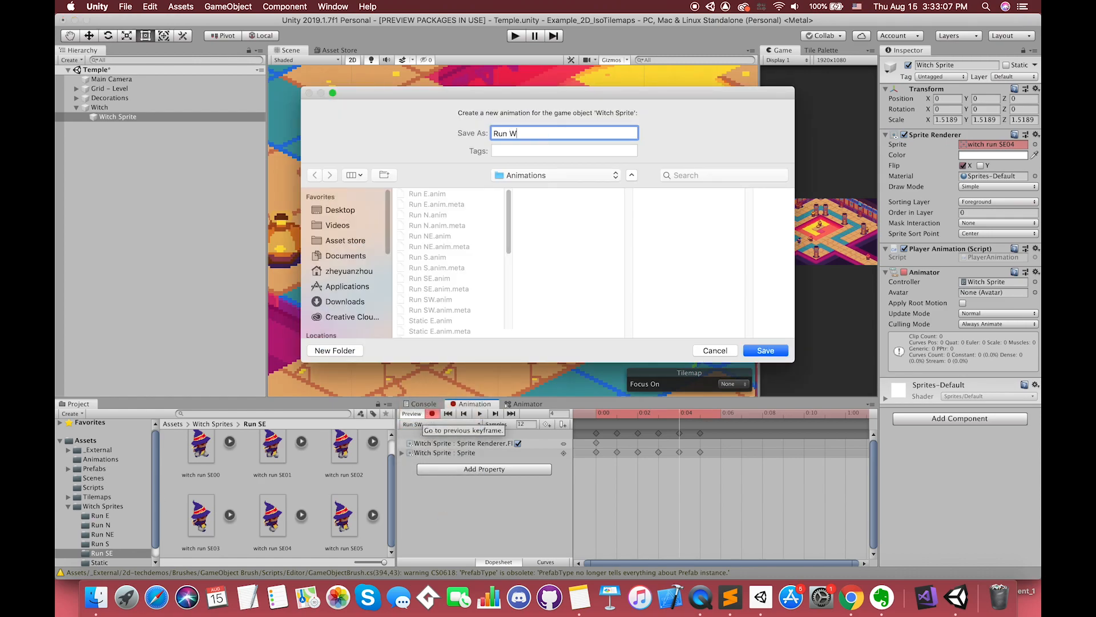
{"action": "type", "text": "n W"}
{"action": "key", "text": "Return"}
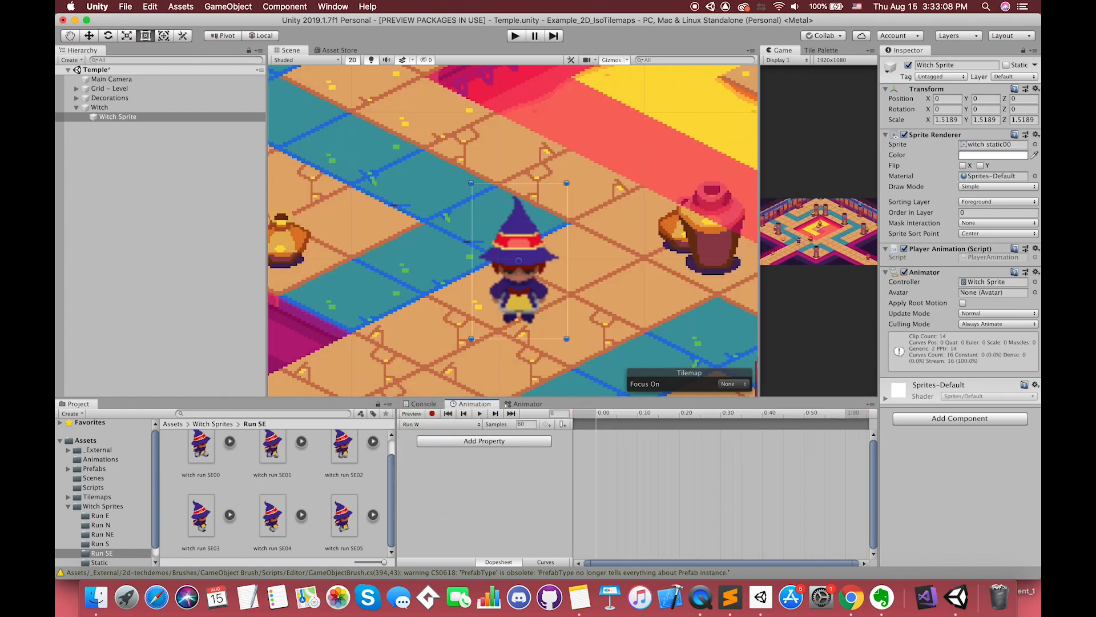
Step: Add the six sprites witch run E00 to witch run E05 to the start of the Run W clip's timeline and set its sample rate to 12
{"action": "left_click", "coordinate": [100, 515]}
{"action": "left_click", "coordinate": [201, 448]}
{"action": "left_click", "coordinate": [346, 528], "text": "shift"}
{"action": "left_click_drag", "start_coordinate": [346, 528], "coordinate": [605, 441]}
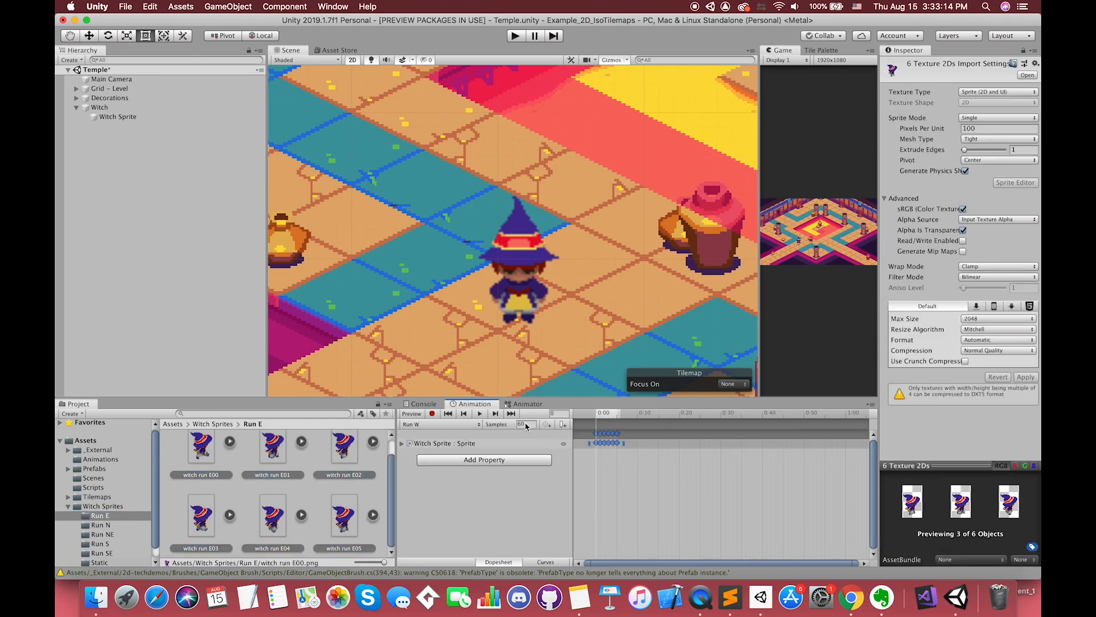
{"action": "key", "text": "Return"}
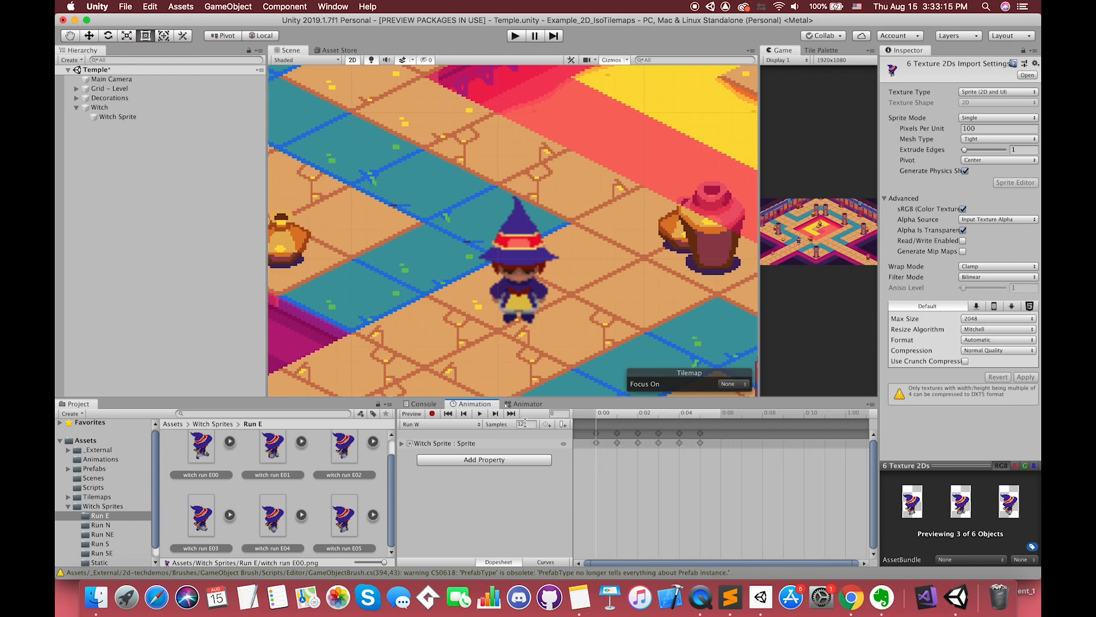
Step: Record the Witch Sprite's Sprite Renderer Flip X as enabled in the Run W clip, and preview the mirrored animation
{"action": "left_click", "coordinate": [439, 415]}
{"action": "left_click", "coordinate": [117, 116]}
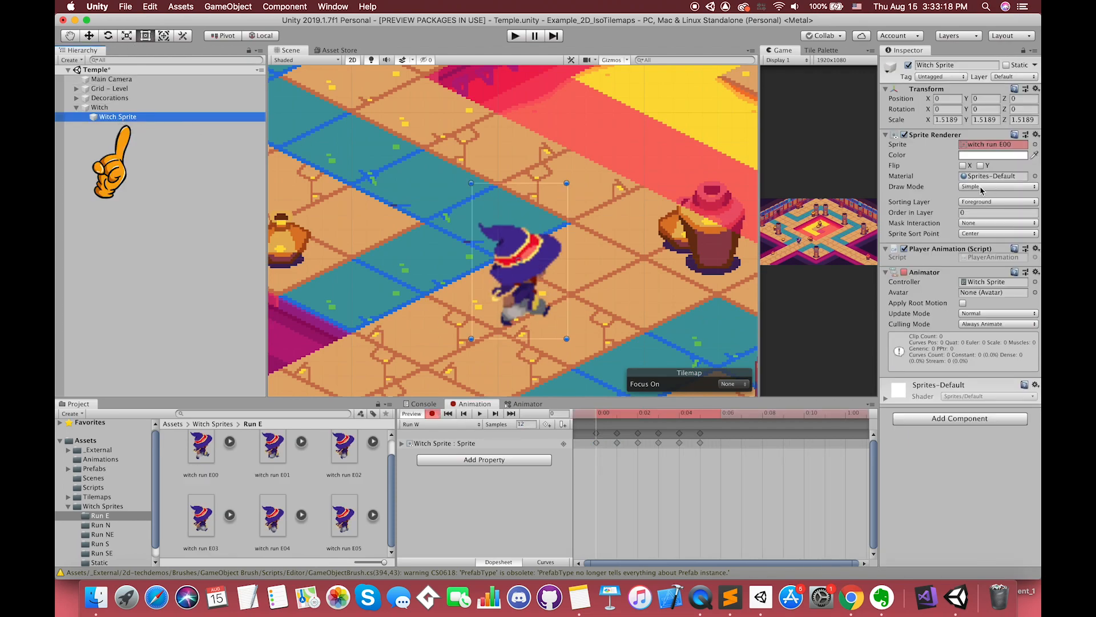
{"action": "left_click", "coordinate": [964, 166]}
{"action": "left_click", "coordinate": [478, 413]}
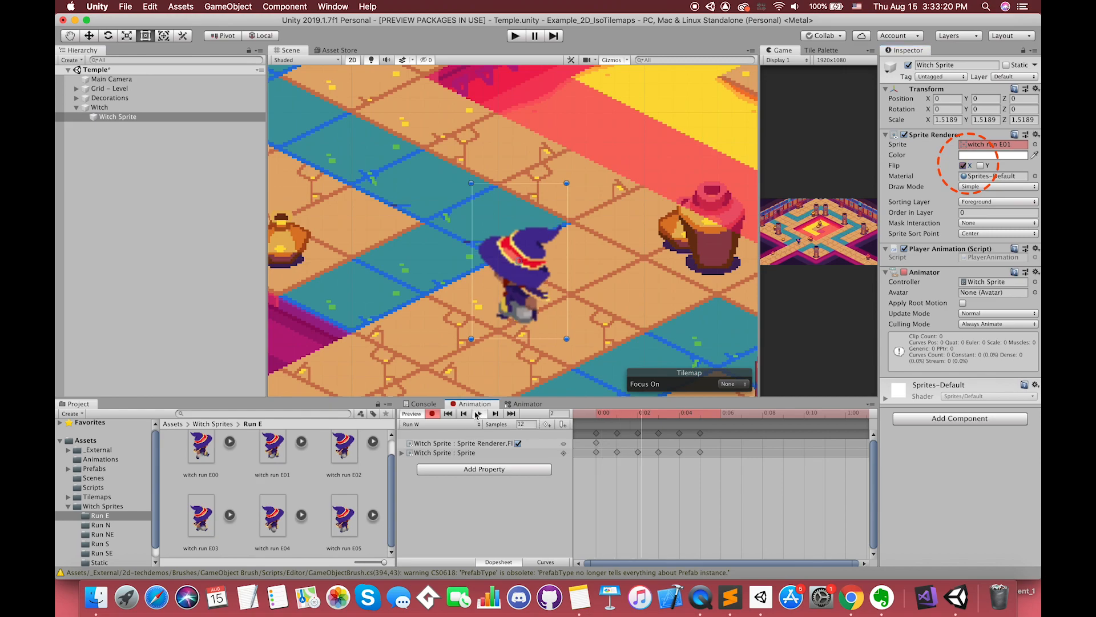
{"action": "left_click", "coordinate": [479, 414]}
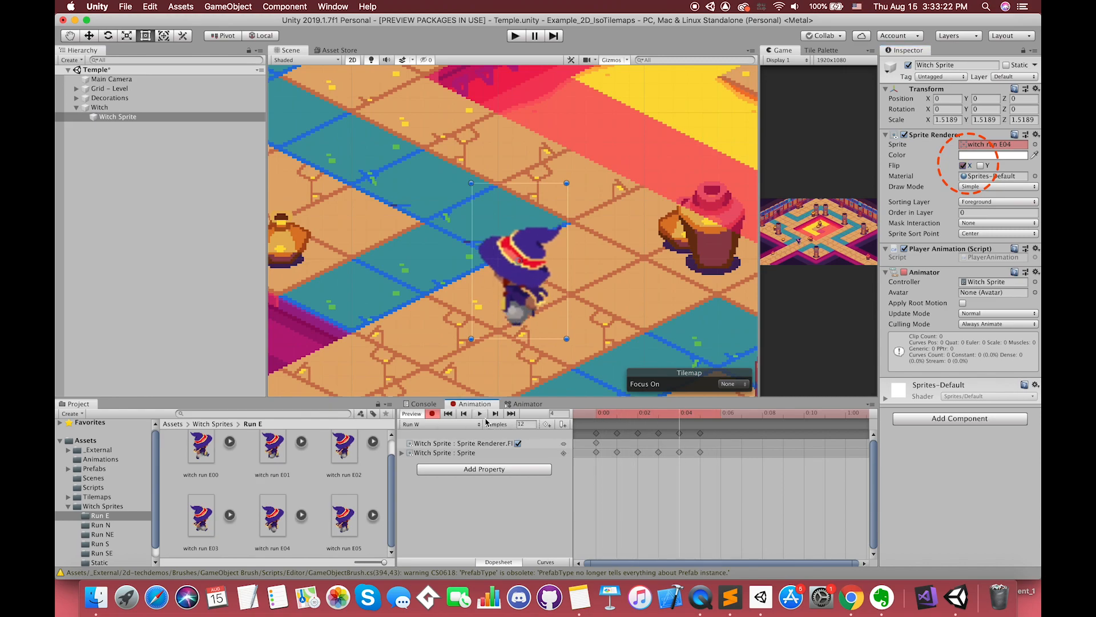
Step: Create an animation clip named Run NW for the Witch Sprite in the Animations folder
{"action": "left_click", "coordinate": [432, 432]}
{"action": "left_click", "coordinate": [438, 520]}
{"action": "type", "text": "Run "}
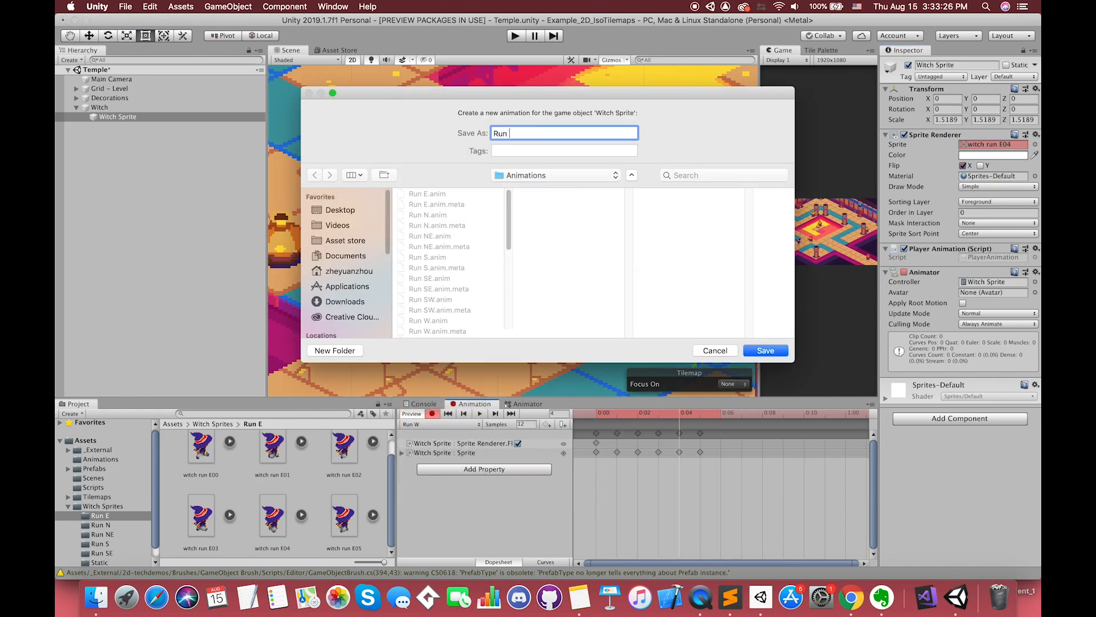
{"action": "type", "text": "NW"}
{"action": "left_click", "coordinate": [766, 350]}
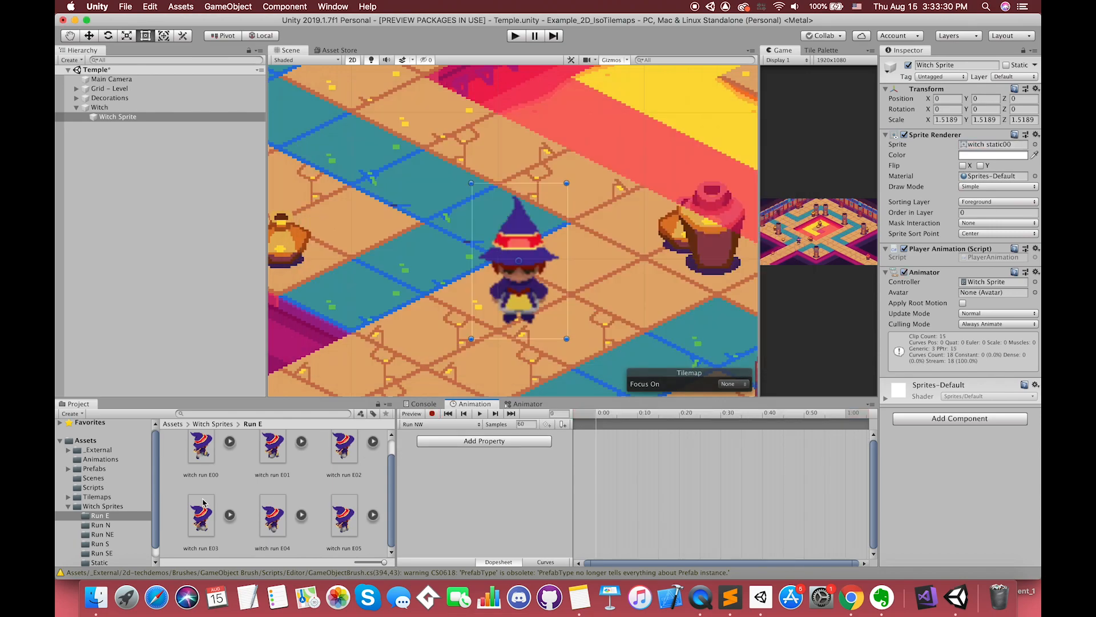
Step: Add the six sprites witch run NE00 to witch run NE05 to the start of the Run NW clip's timeline and set its sample rate to 12
{"action": "left_click", "coordinate": [108, 535]}
{"action": "left_click", "coordinate": [201, 446]}
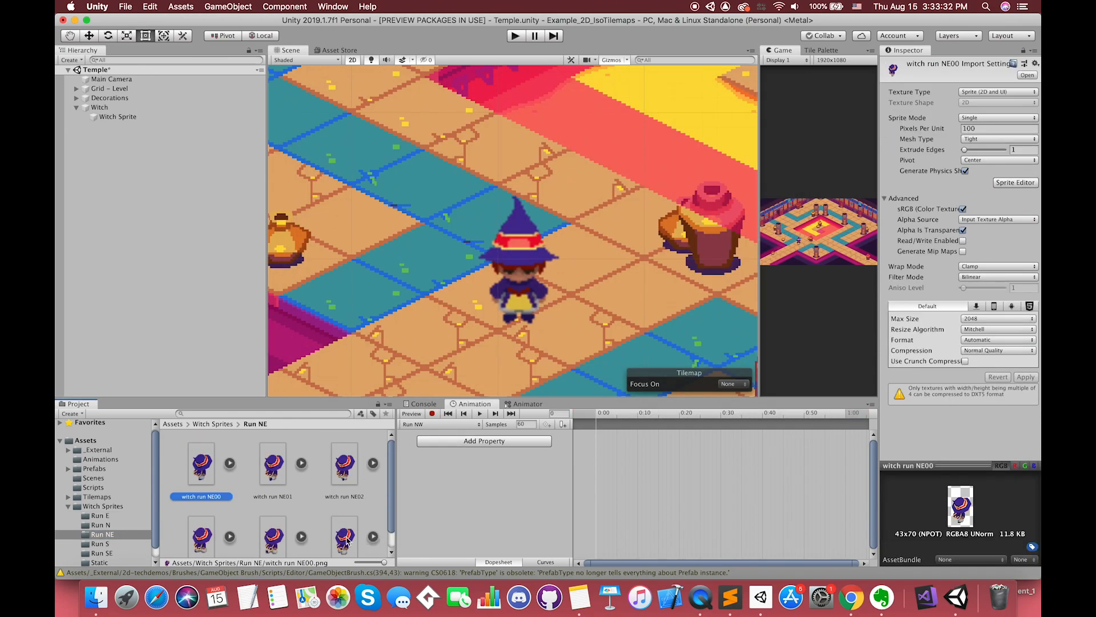
{"action": "left_click", "coordinate": [344, 516], "text": "shift"}
{"action": "left_click_drag", "start_coordinate": [345, 517], "coordinate": [623, 466]}
{"action": "type", "text": "12"}
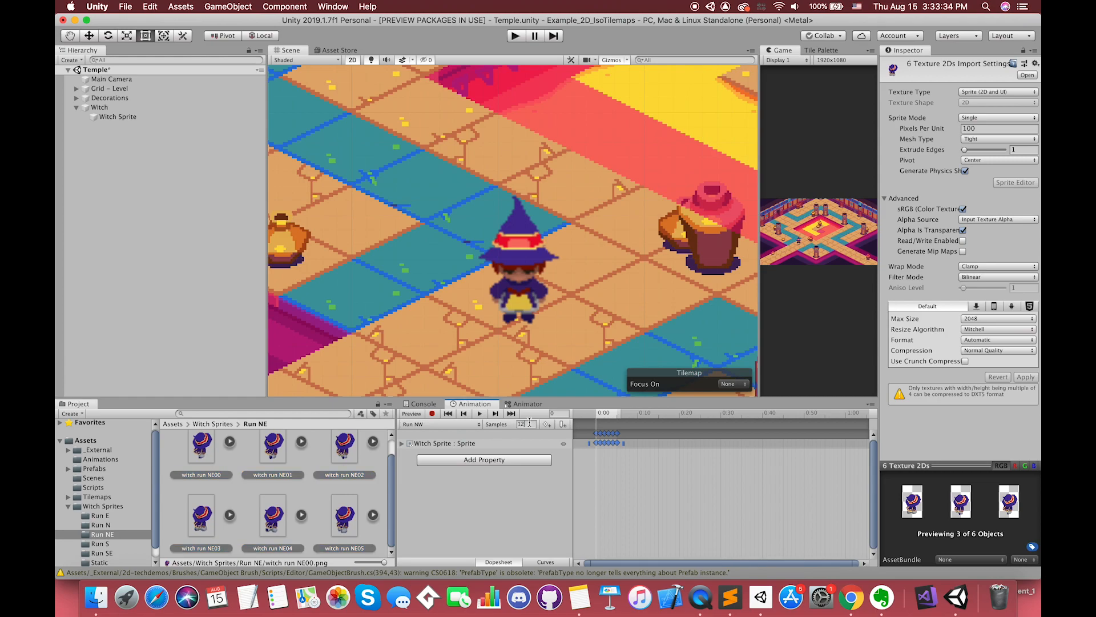
{"action": "key", "text": "Return"}
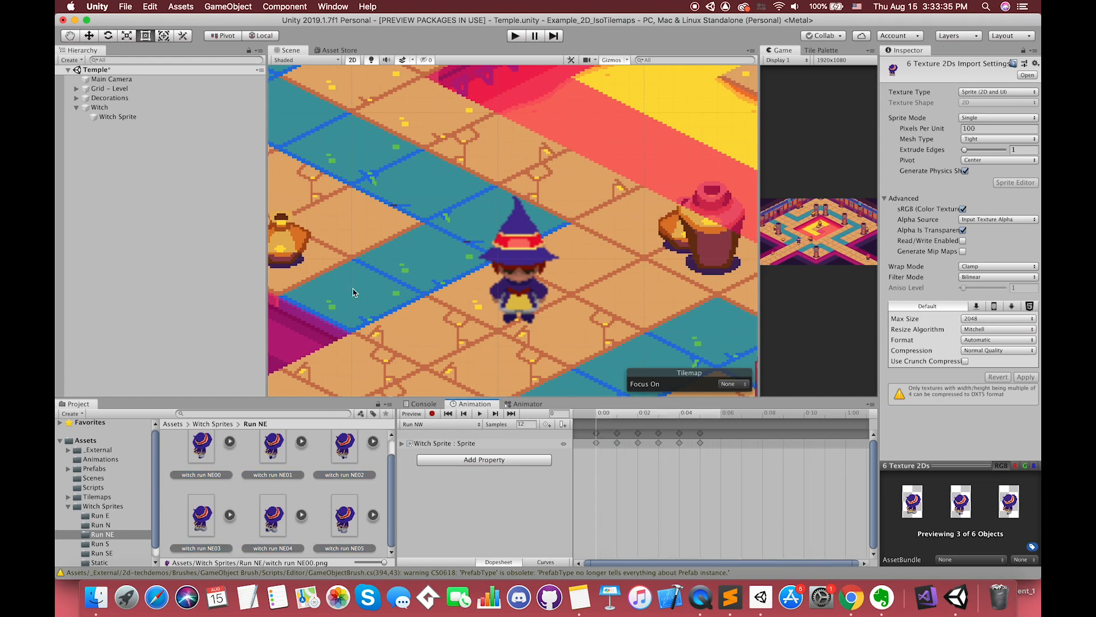
Step: Record the Witch Sprite's Flip X as enabled in the Run NW clip, preview the mirrored animation and stop recording
{"action": "left_click", "coordinate": [117, 117]}
{"action": "left_click", "coordinate": [447, 414]}
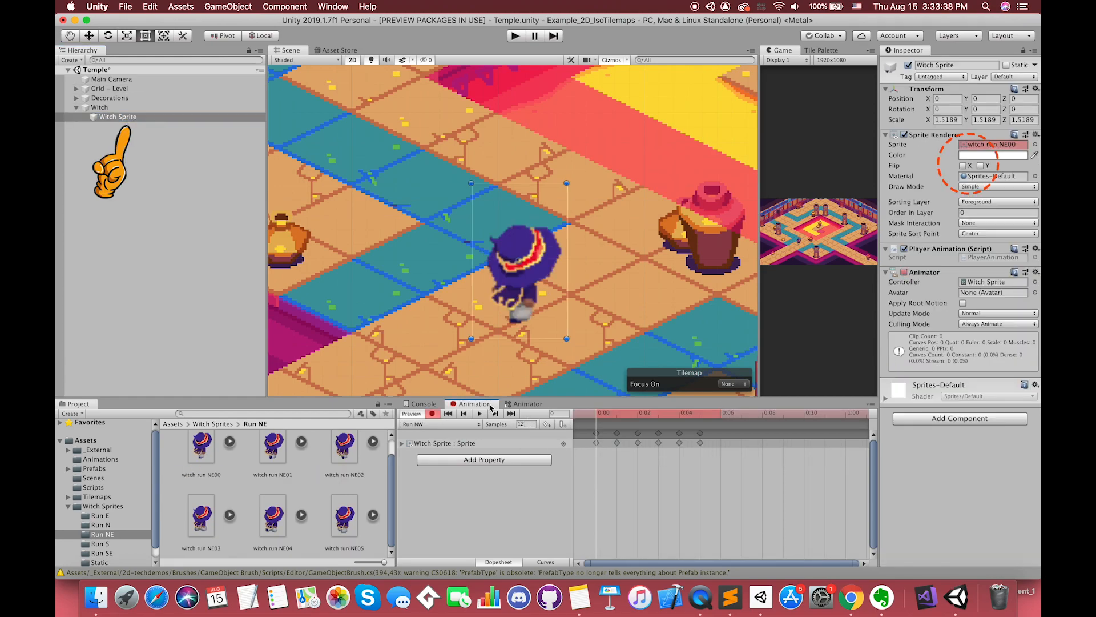
{"action": "left_click", "coordinate": [965, 165]}
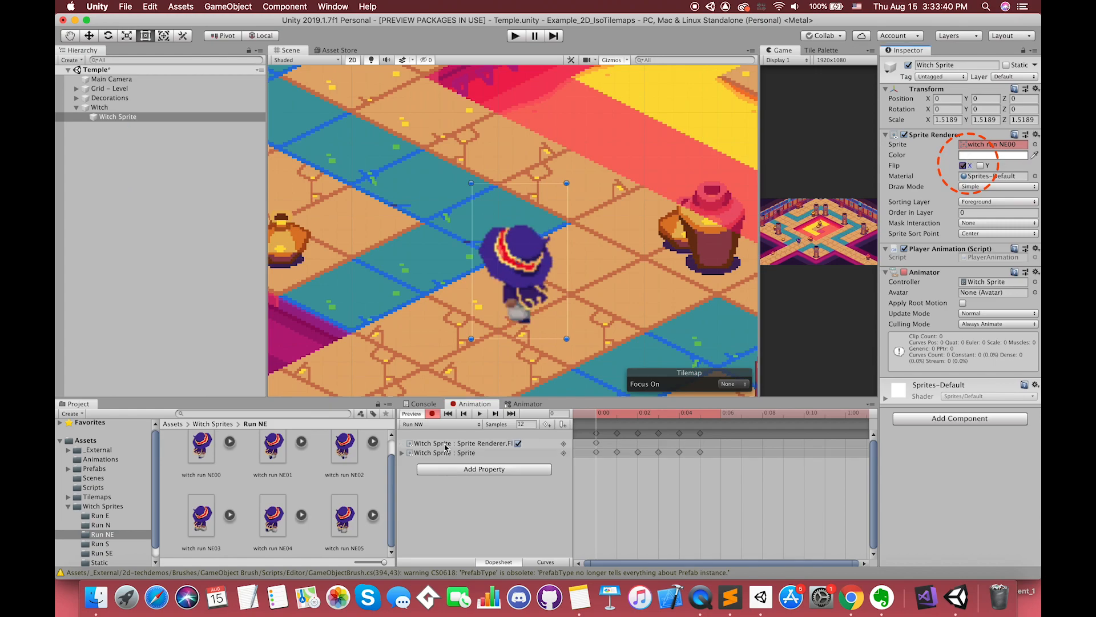
{"action": "left_click", "coordinate": [479, 413]}
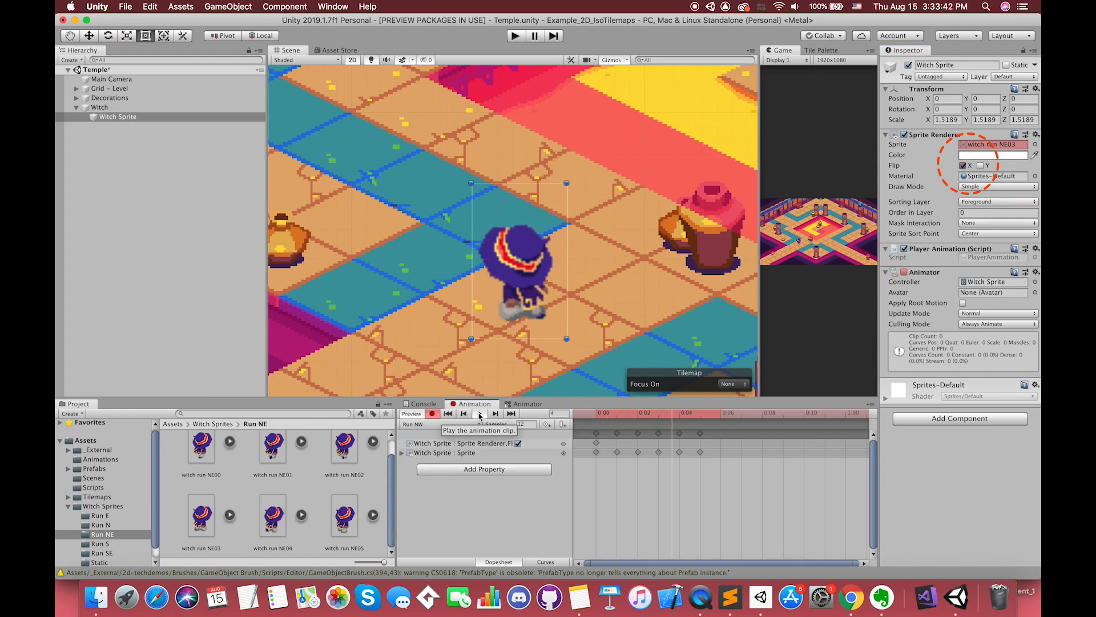
{"action": "left_click", "coordinate": [480, 414]}
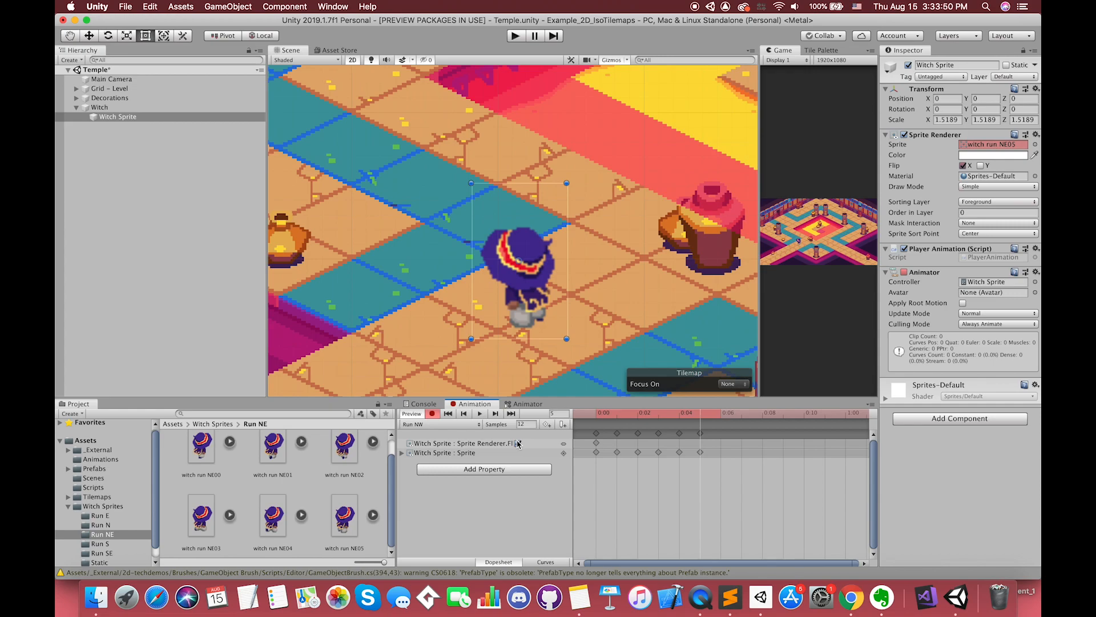
{"action": "left_click", "coordinate": [433, 416]}
Step: Preview the Run E clip and record the Witch Sprite's Sprite Renderer Flip X as disabled at its first frame
{"action": "left_click", "coordinate": [436, 426]}
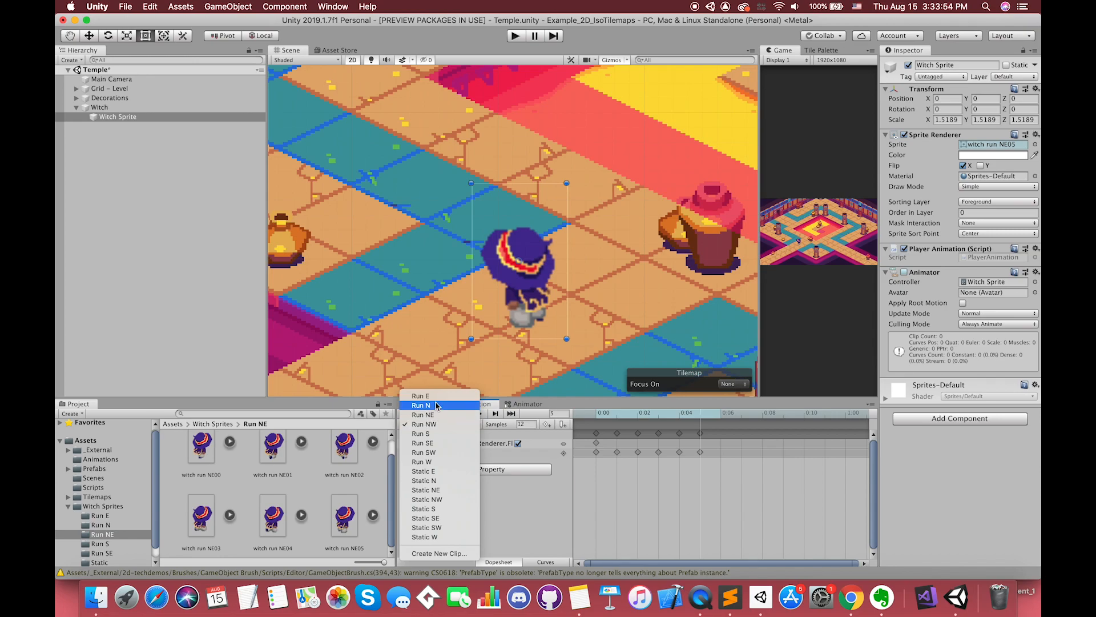
{"action": "left_click", "coordinate": [439, 396]}
{"action": "left_click", "coordinate": [479, 414]}
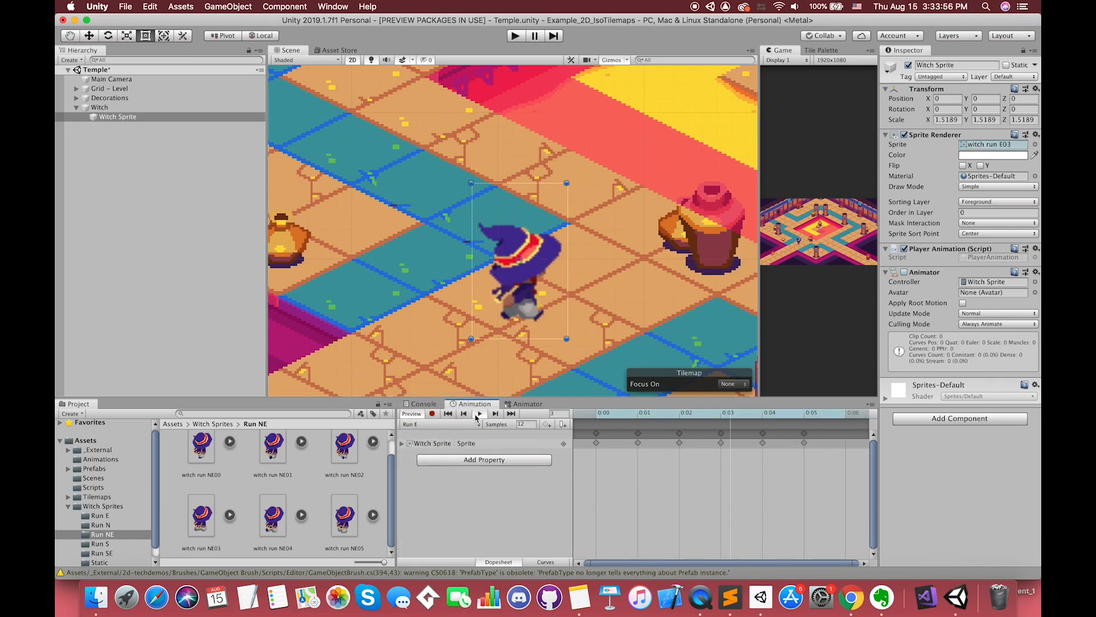
{"action": "left_click", "coordinate": [432, 414]}
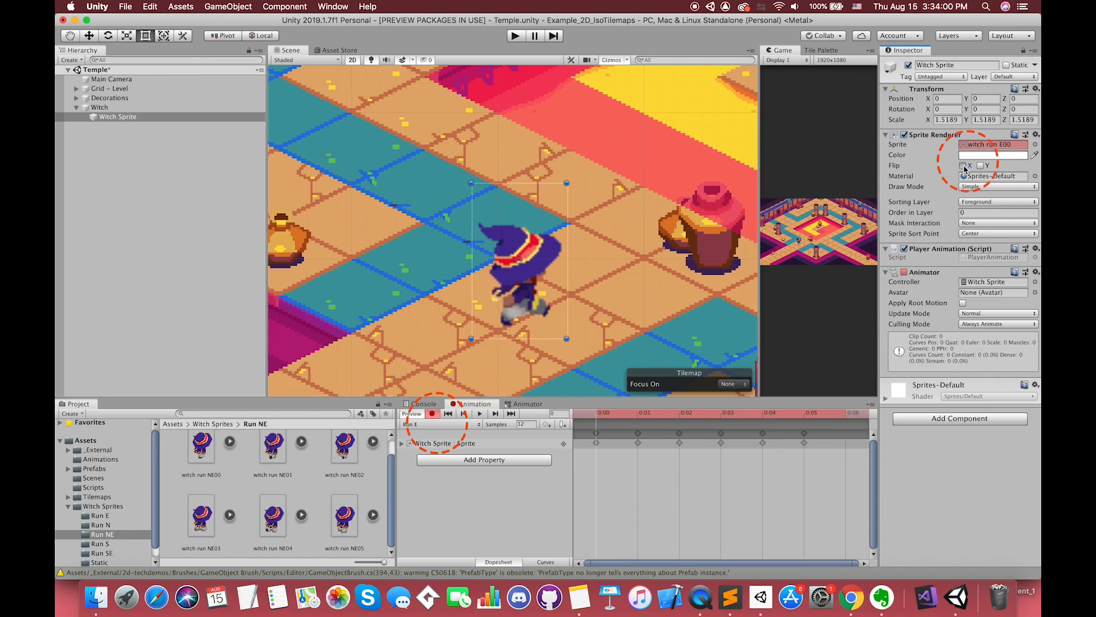
{"action": "left_click", "coordinate": [964, 166]}
{"action": "left_click", "coordinate": [964, 166]}
{"action": "left_click", "coordinate": [964, 167]}
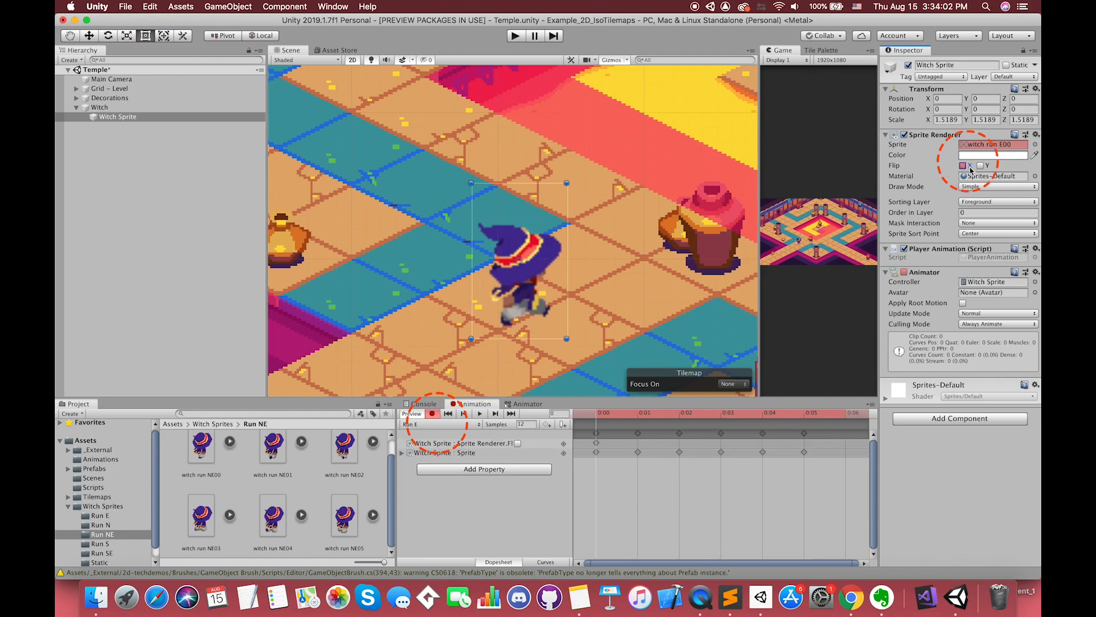
Step: Preview the Run N clip and record the Witch Sprite's Sprite Renderer Flip X as disabled at its first frame
{"action": "left_click", "coordinate": [436, 427]}
{"action": "left_click", "coordinate": [436, 438]}
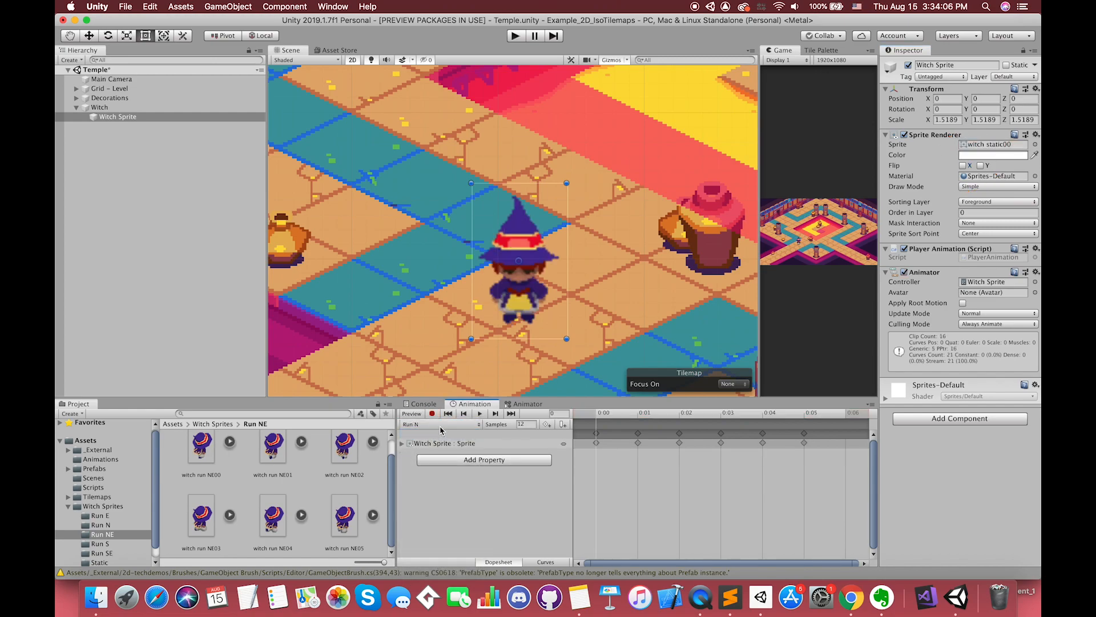
{"action": "left_click", "coordinate": [480, 413]}
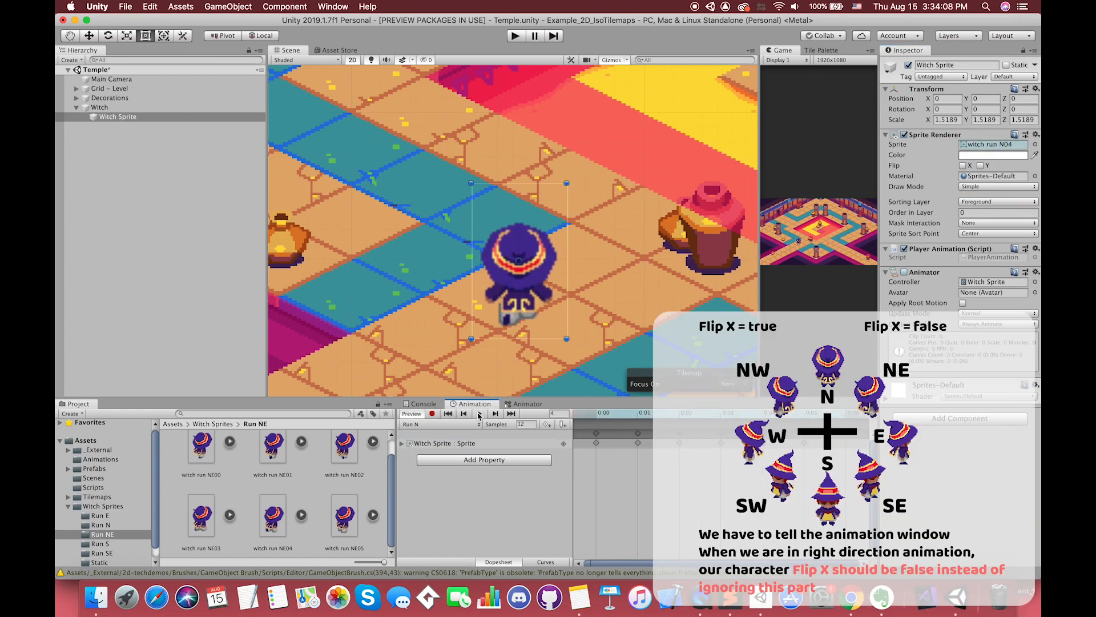
{"action": "left_click", "coordinate": [433, 414]}
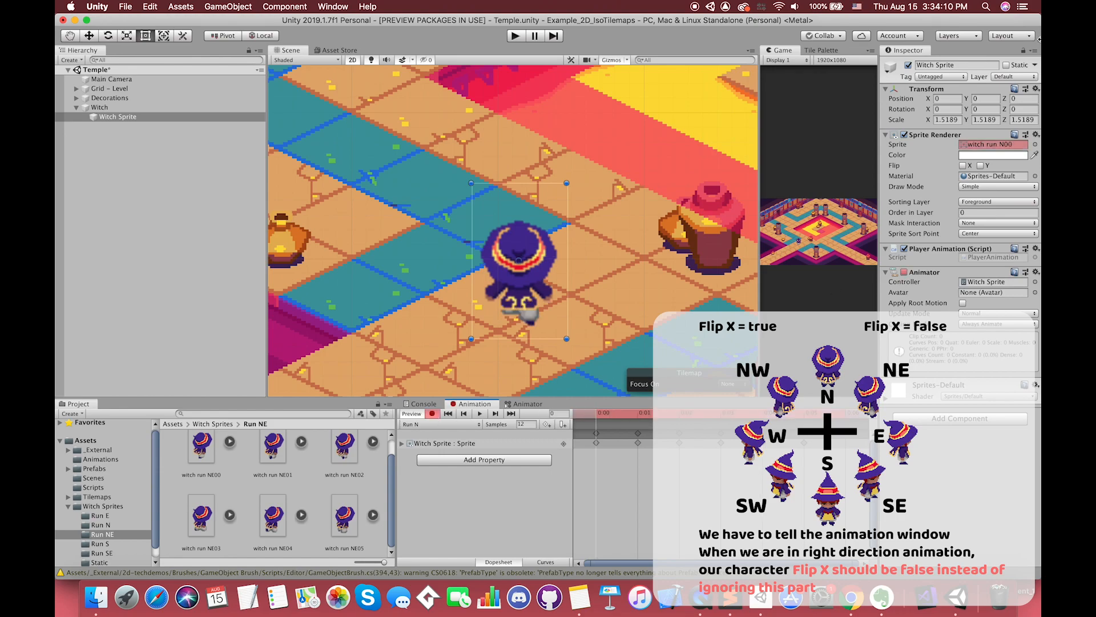
{"action": "left_click", "coordinate": [964, 165]}
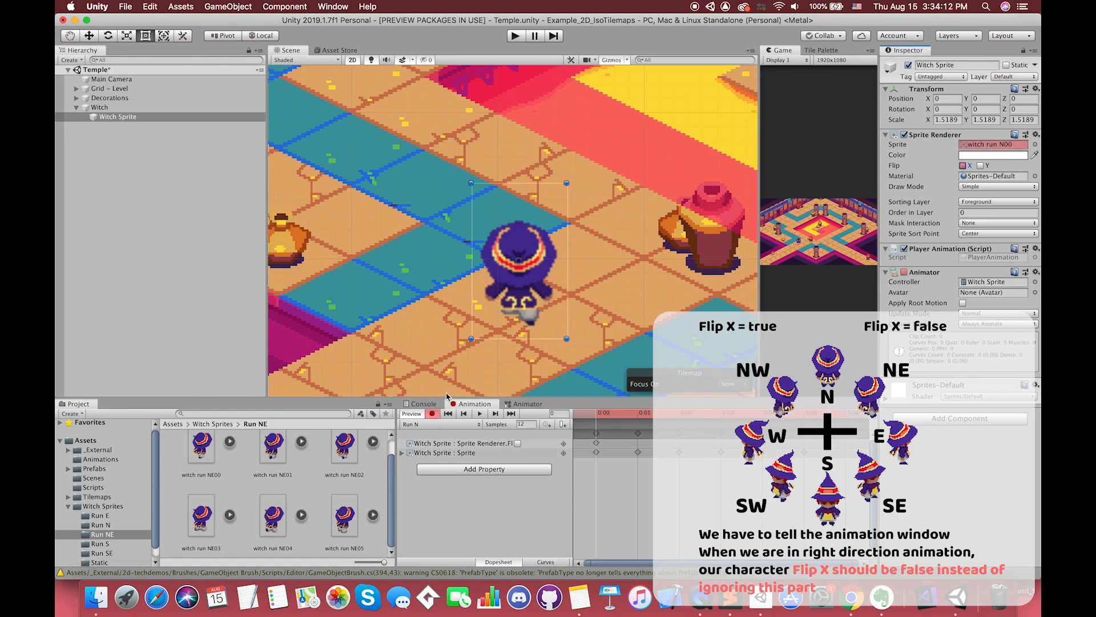
Step: Record the Witch Sprite's Sprite Renderer Flip X as disabled at the first frame of the Run NE clip
{"action": "left_click", "coordinate": [428, 426]}
{"action": "left_click", "coordinate": [436, 434]}
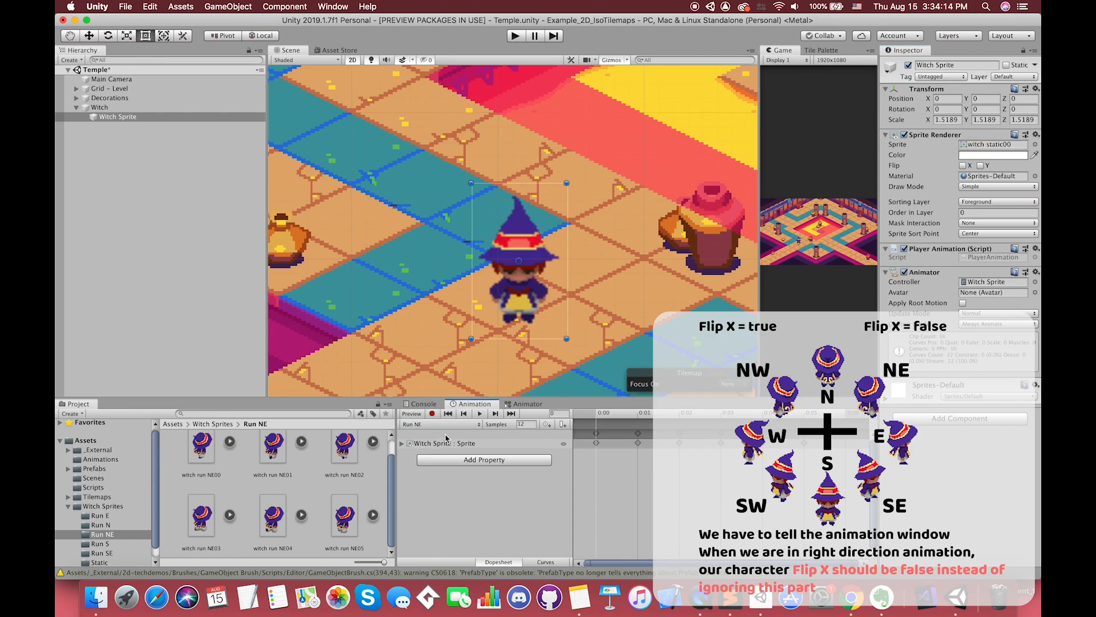
{"action": "left_click", "coordinate": [463, 413]}
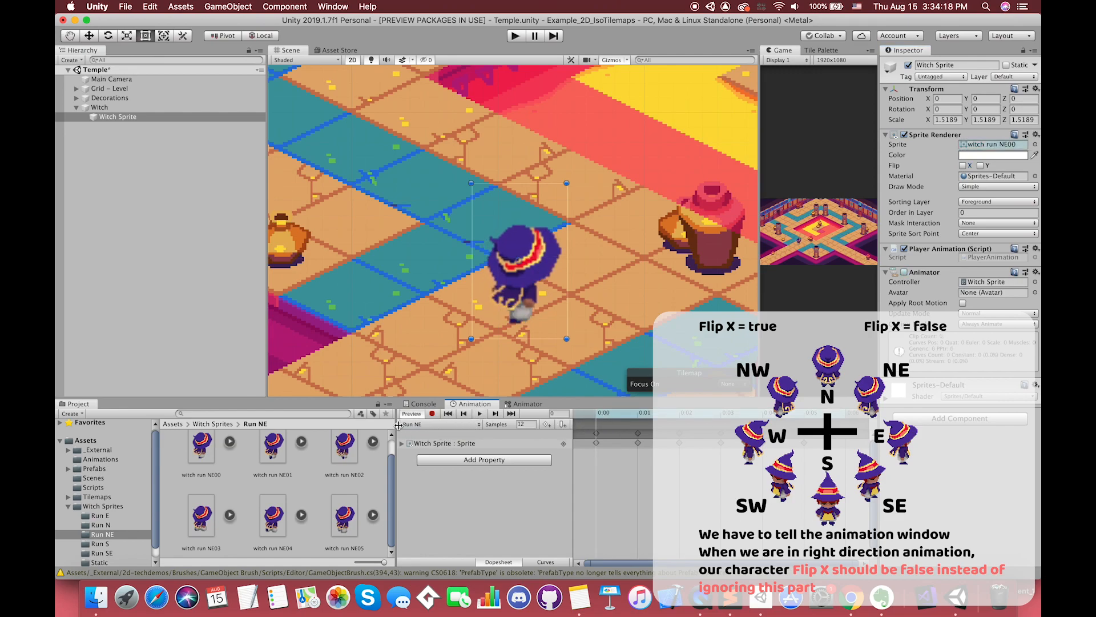
{"action": "left_click", "coordinate": [432, 413]}
{"action": "left_click", "coordinate": [963, 166]}
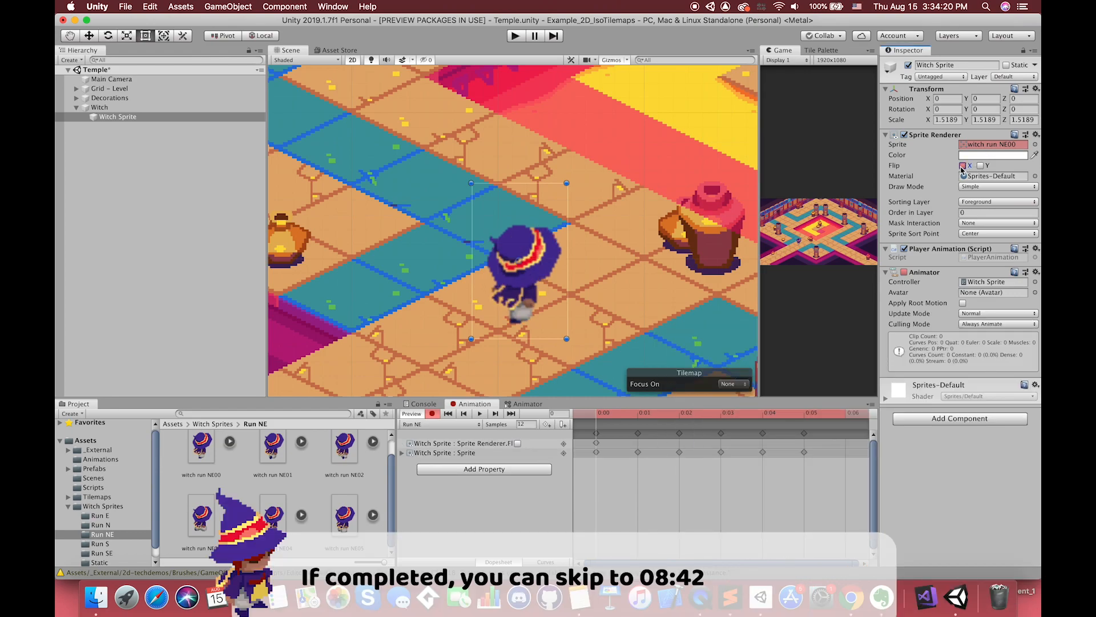
Step: Preview the Run NW clip to check its direction and Flip X setting
{"action": "left_click", "coordinate": [460, 425]}
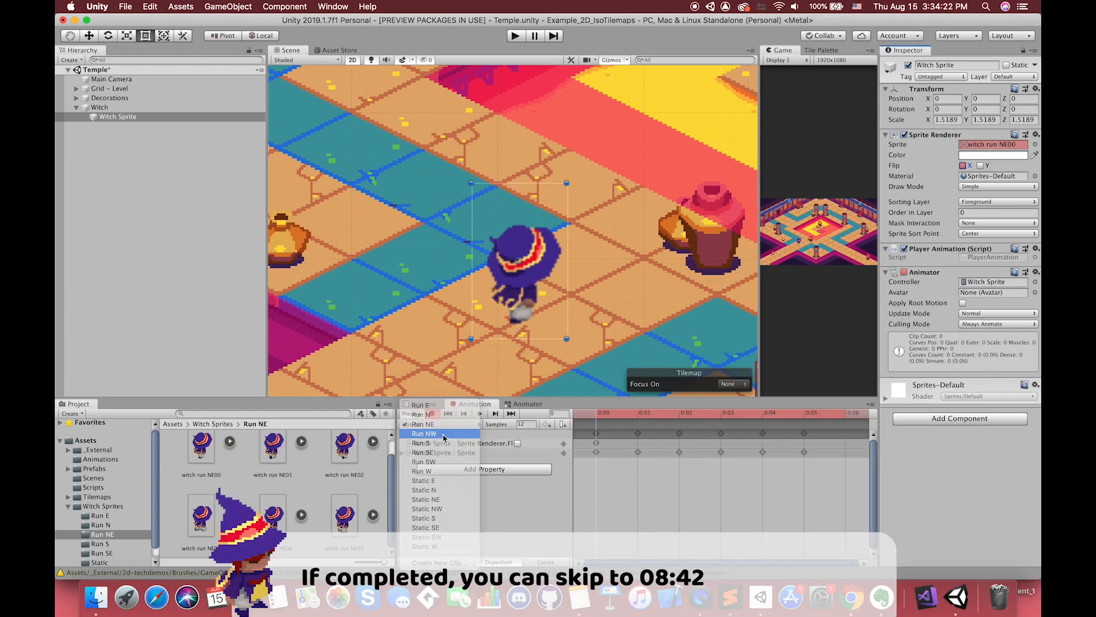
{"action": "left_click", "coordinate": [451, 436]}
{"action": "left_click", "coordinate": [480, 414]}
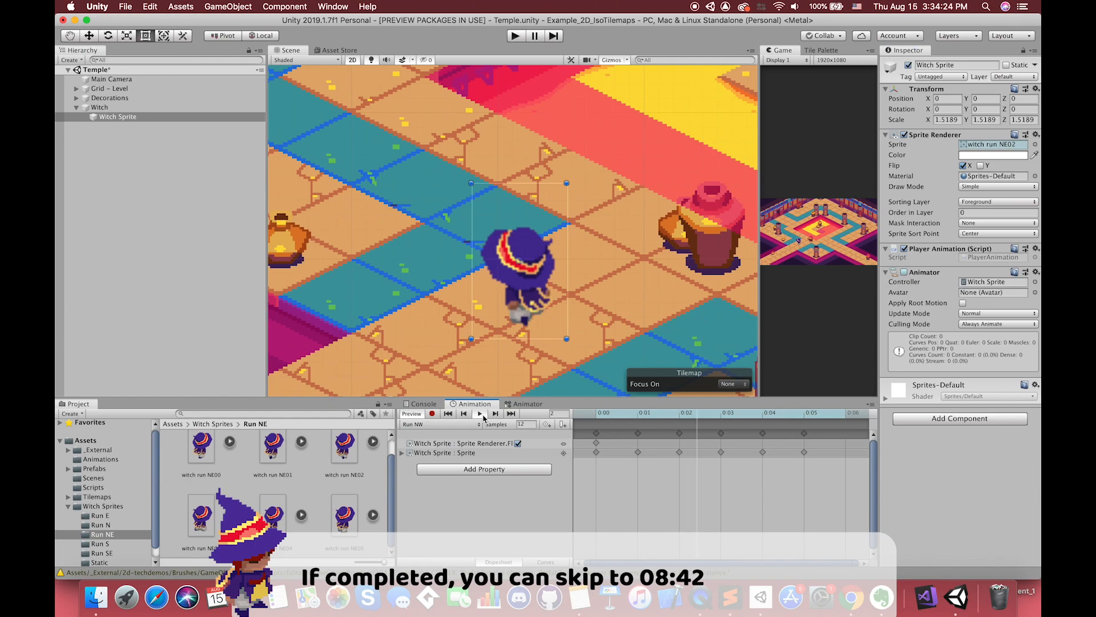
Step: Preview the Run S clip and record the Witch Sprite's Sprite Renderer Flip X as disabled at its first frame
{"action": "left_click", "coordinate": [451, 425]}
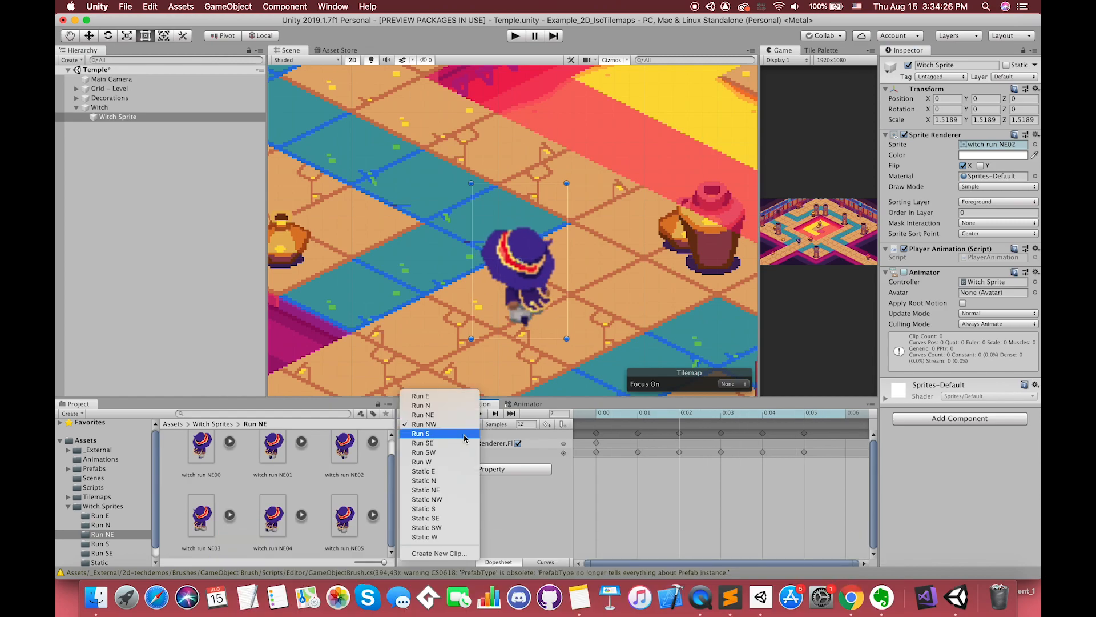
{"action": "left_click", "coordinate": [451, 434]}
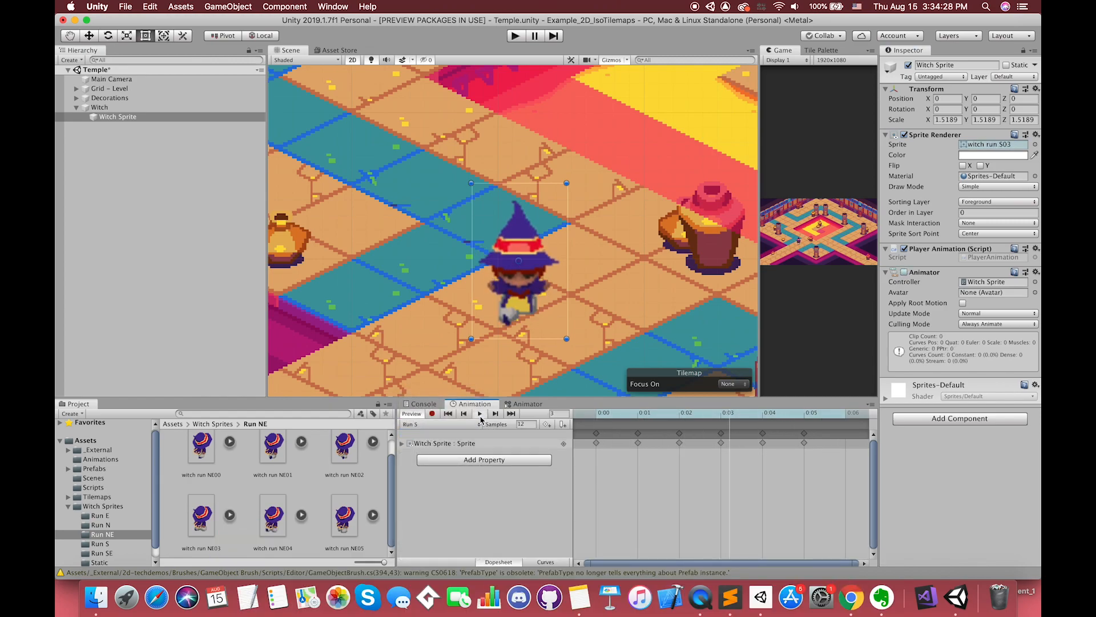
{"action": "left_click", "coordinate": [603, 420]}
{"action": "left_click", "coordinate": [432, 414]}
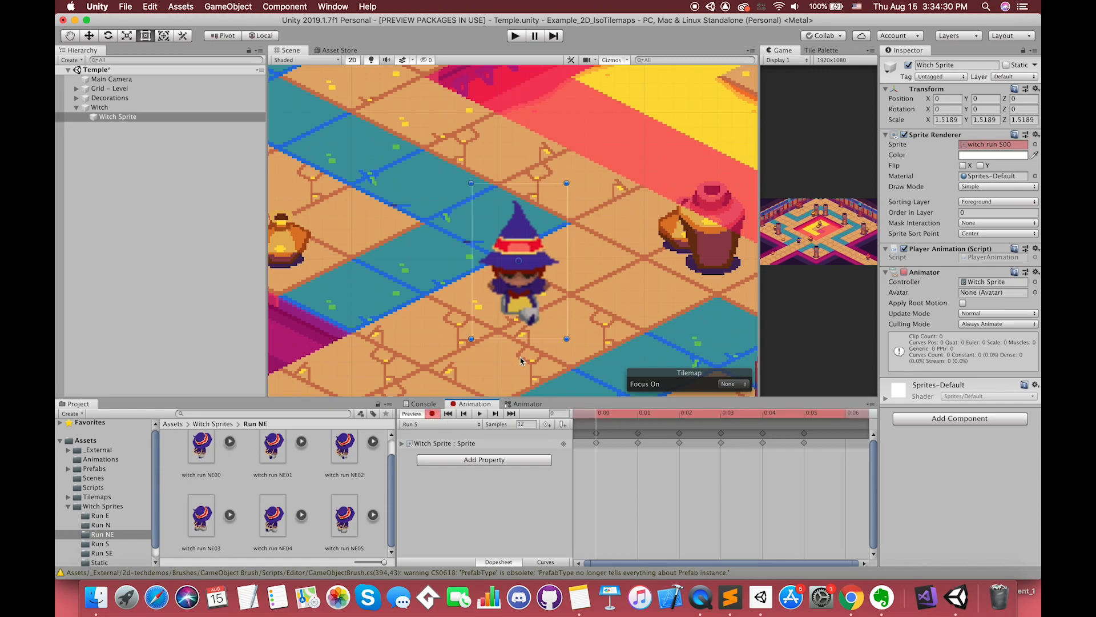
{"action": "left_click", "coordinate": [964, 165]}
Step: Preview the Run SE clip and record the Witch Sprite's Sprite Renderer Flip X as disabled at its first frame
{"action": "left_click", "coordinate": [441, 424]}
{"action": "left_click", "coordinate": [485, 439]}
{"action": "left_click", "coordinate": [480, 414]}
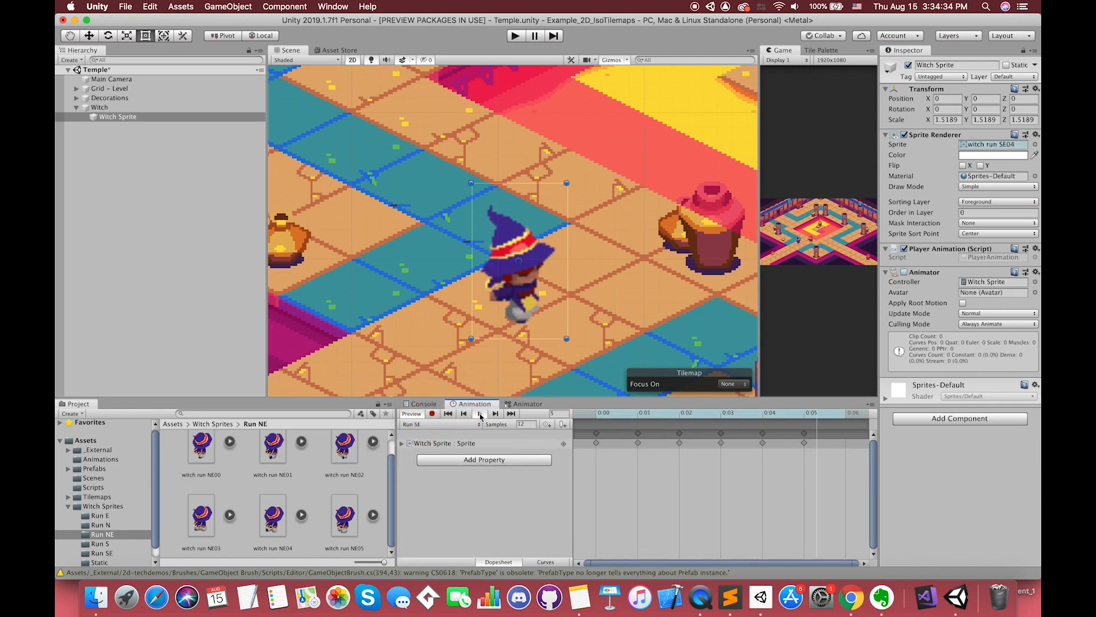
{"action": "left_click", "coordinate": [609, 416]}
{"action": "left_click", "coordinate": [432, 414]}
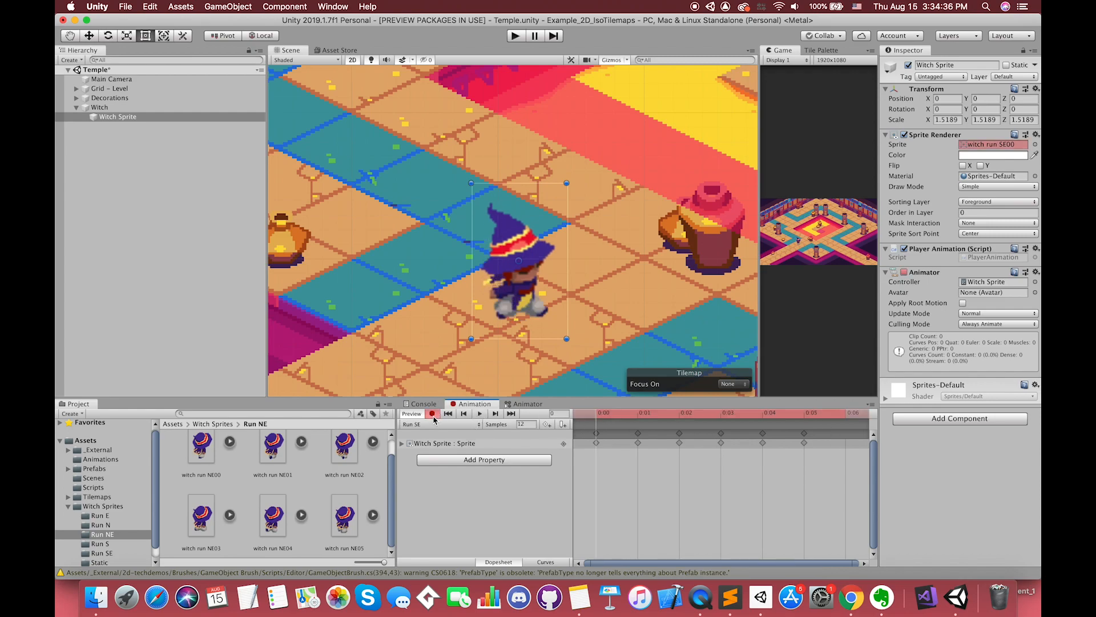
{"action": "left_click", "coordinate": [963, 166]}
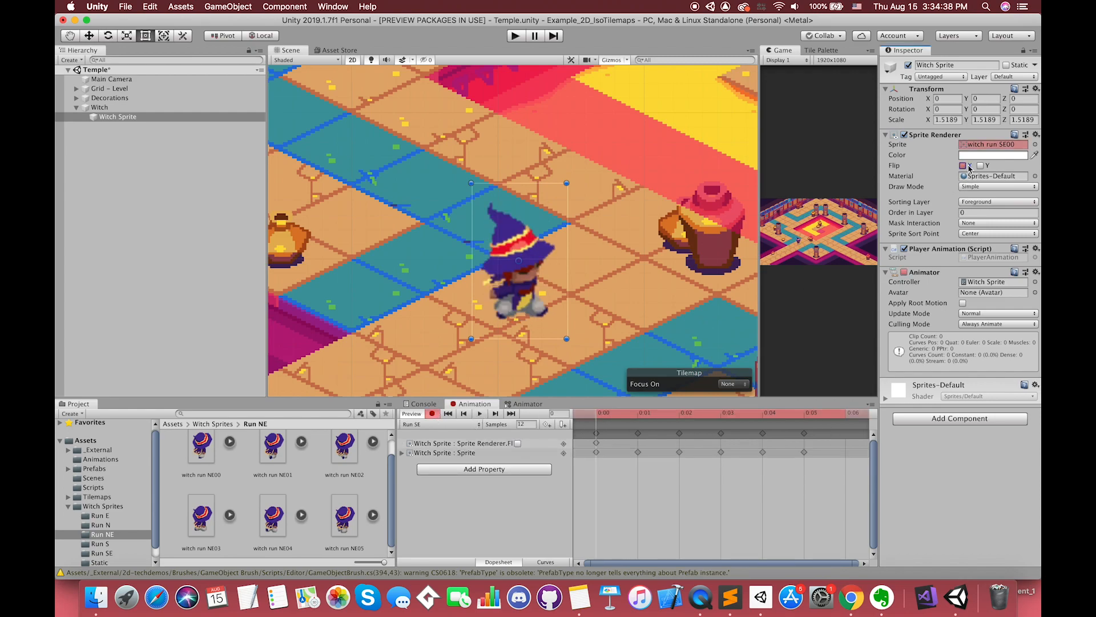
Step: Preview the Run SW and Run W clips to check their directions and Flip X settings
{"action": "left_click", "coordinate": [446, 426]}
{"action": "left_click", "coordinate": [434, 437]}
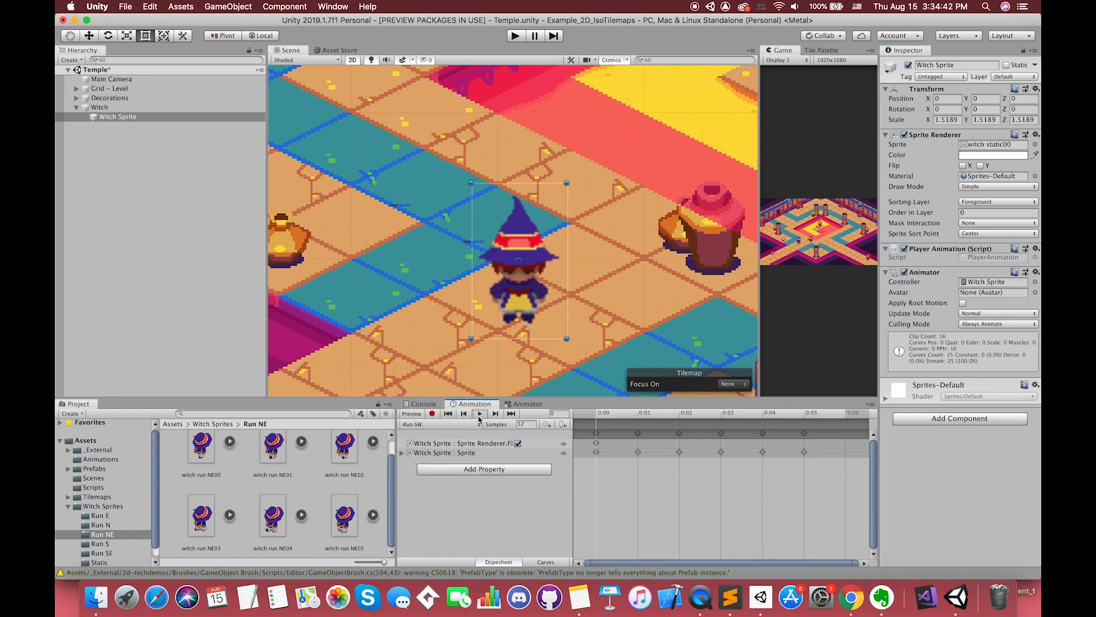
{"action": "left_click", "coordinate": [480, 415]}
{"action": "left_click", "coordinate": [449, 424]}
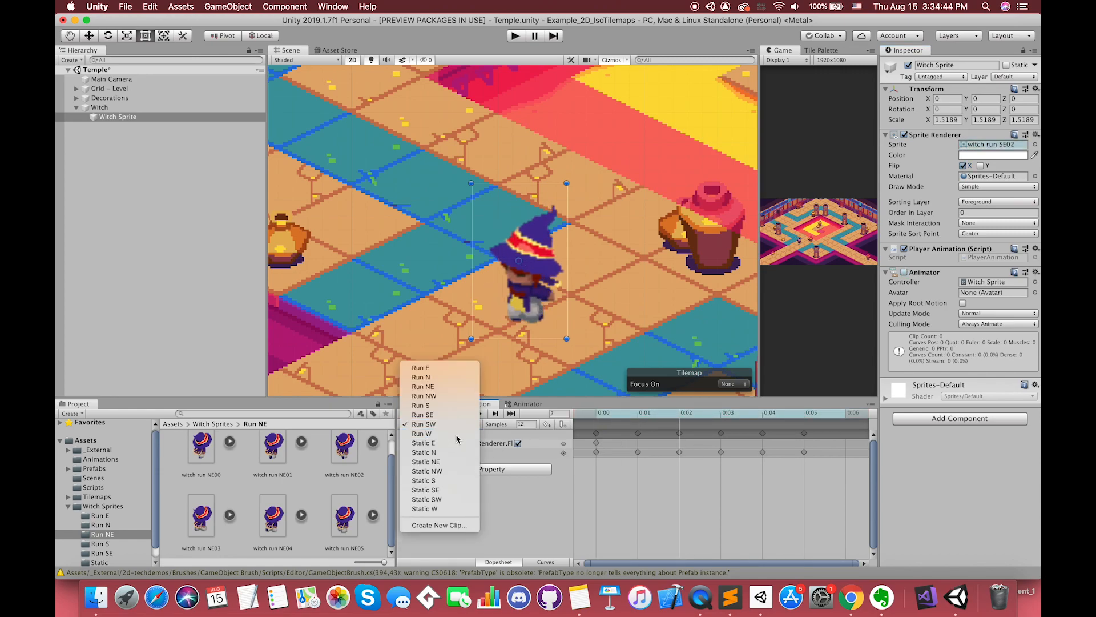
{"action": "left_click", "coordinate": [457, 434]}
{"action": "left_click", "coordinate": [480, 413]}
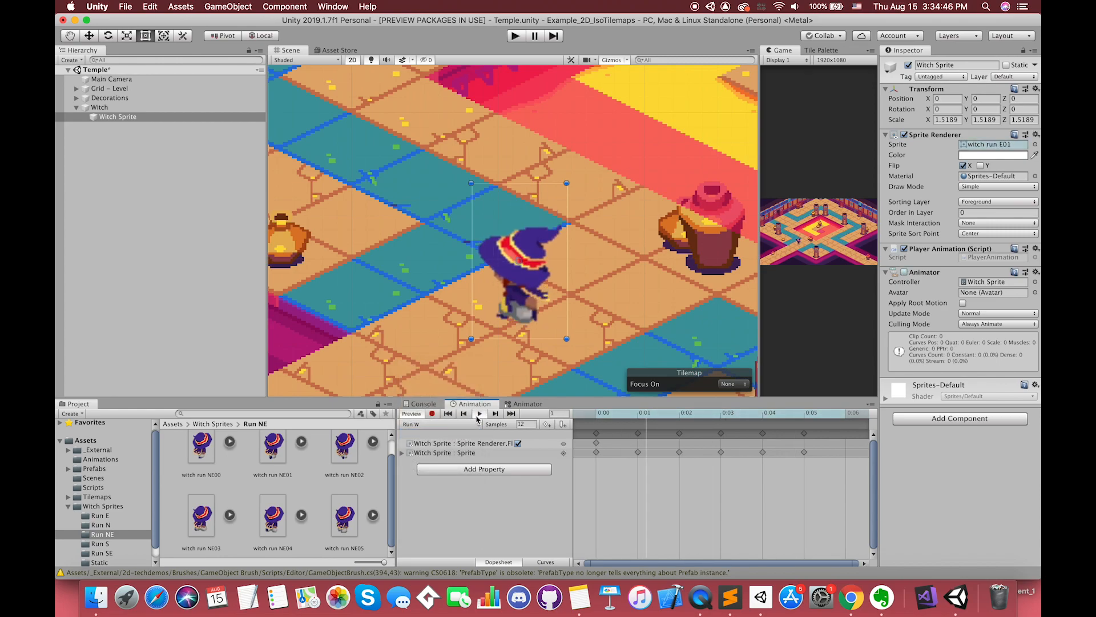
{"action": "left_click", "coordinate": [463, 425]}
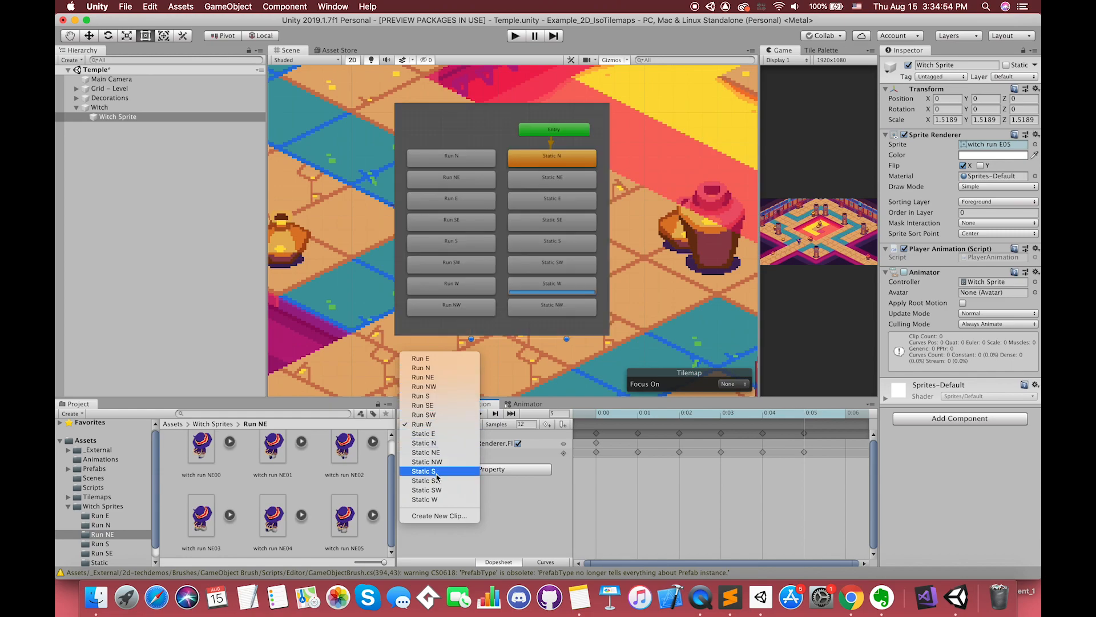
Step: Select the Witch object and open its PlayerMovement script for editing in Visual Studio
{"action": "left_click", "coordinate": [527, 404]}
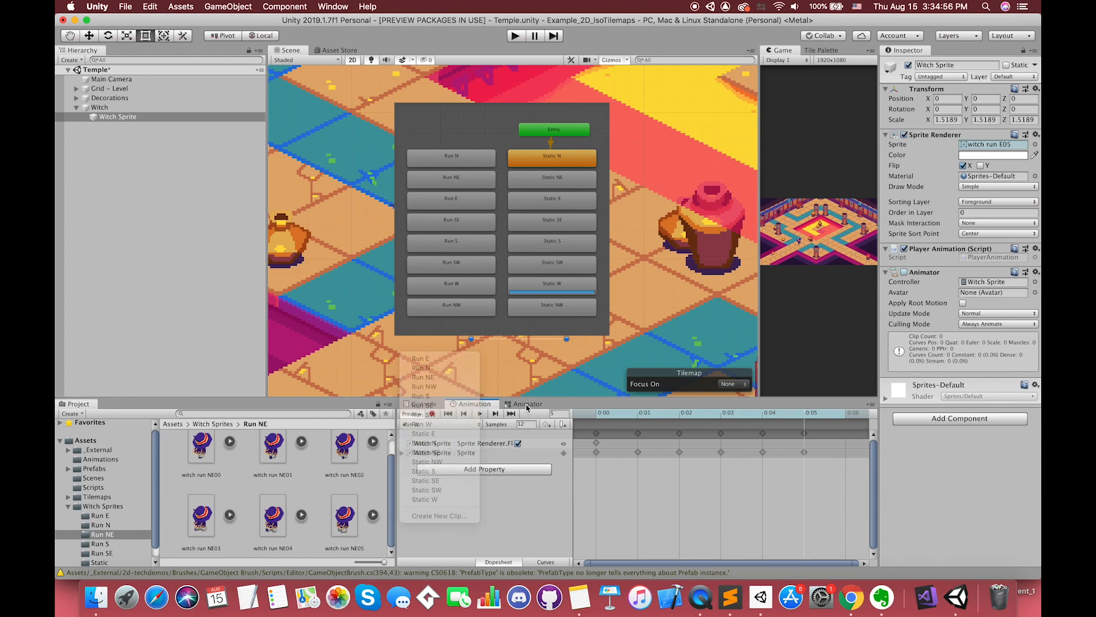
{"action": "left_click", "coordinate": [128, 108]}
{"action": "double_click", "coordinate": [993, 479]}
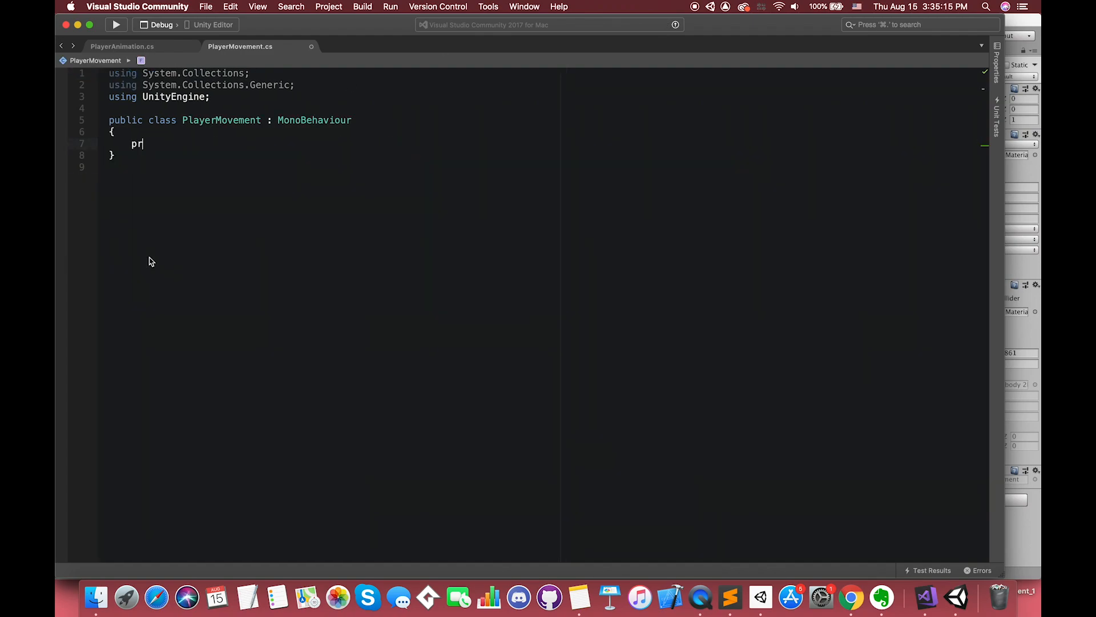
Step: Declare a private Rigidbody2D field named rb in the PlayerMovement class
{"action": "type", "text": "ivate rb"}
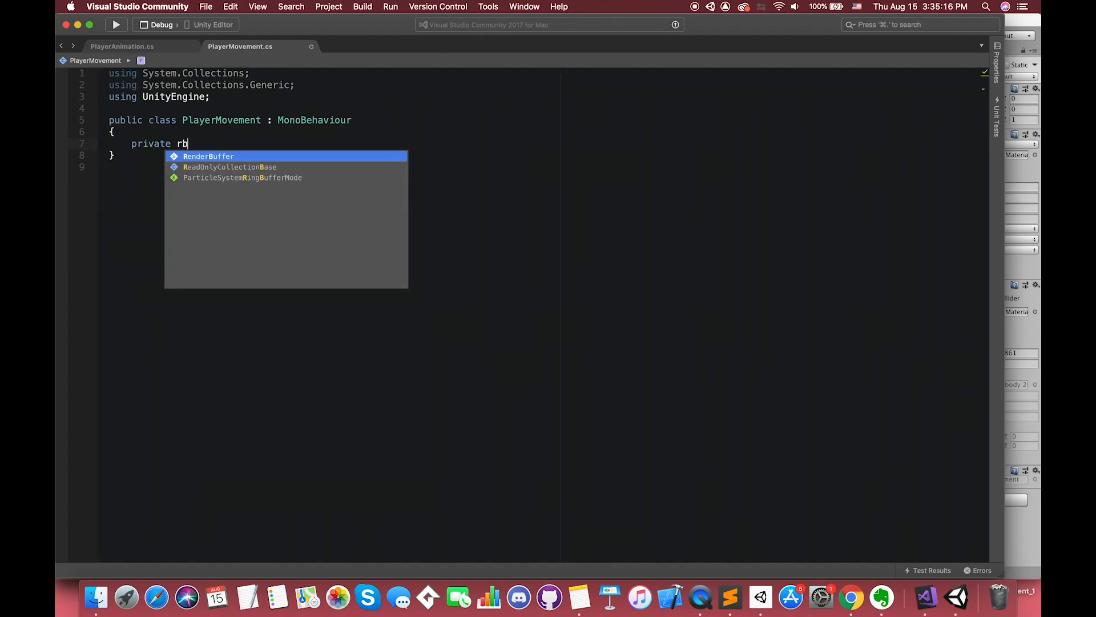
{"action": "key", "text": "BackSpace"}
{"action": "type", "text": "igid"}
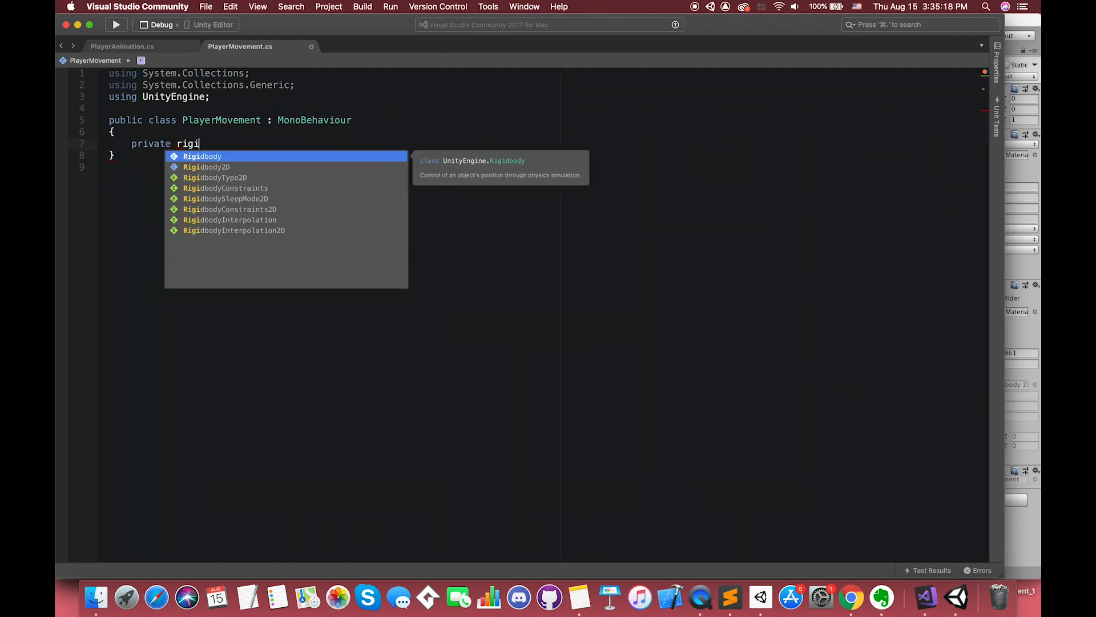
{"action": "key", "text": "Down"}
{"action": "key", "text": "Return"}
{"action": "type", "text": "rb;"}
{"action": "key", "text": "Return"}
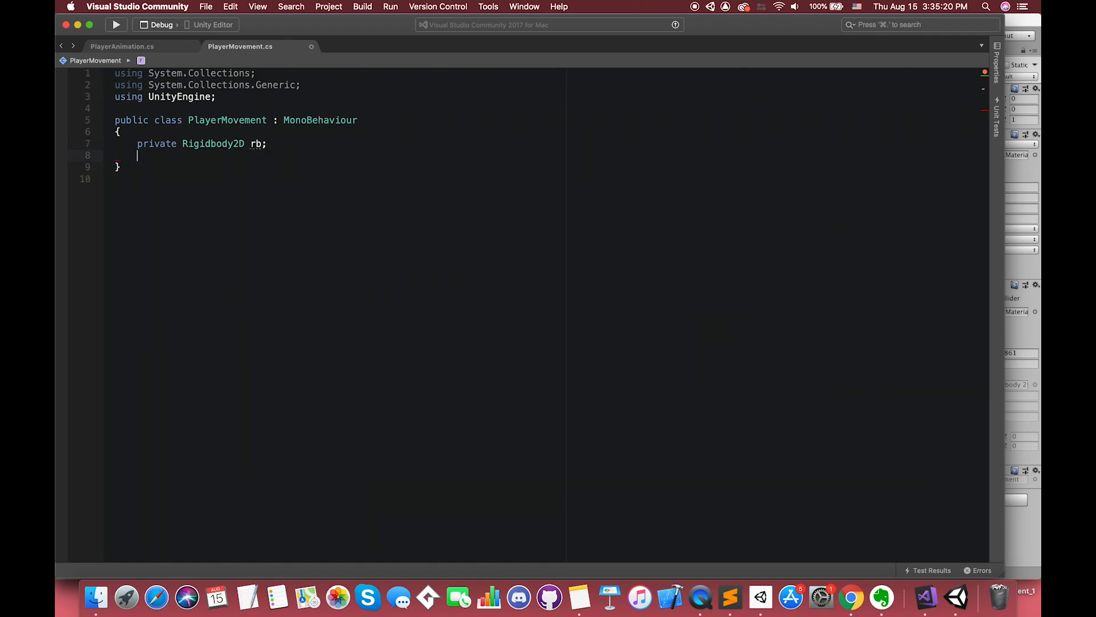
Step: Declare private floats moveH and moveV plus a serialized private float moveSpeed = 1.0f below rb, and save the script
{"action": "key", "text": "Return"}
{"action": "key", "text": "Up"}
{"action": "type", "text": "privat"}
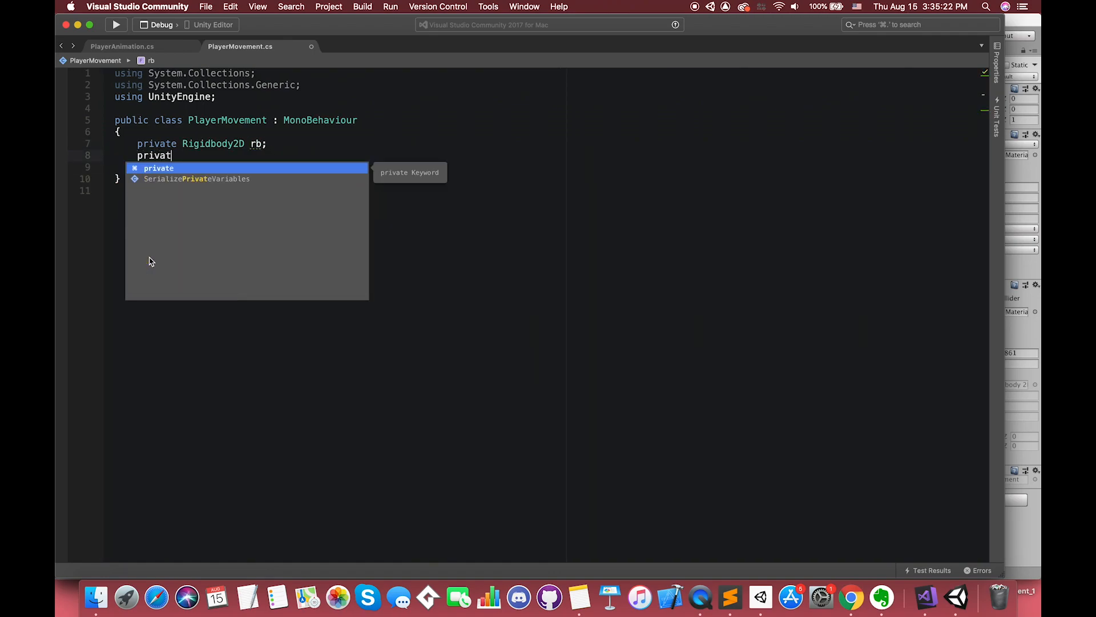
{"action": "type", "text": "e float mov"}
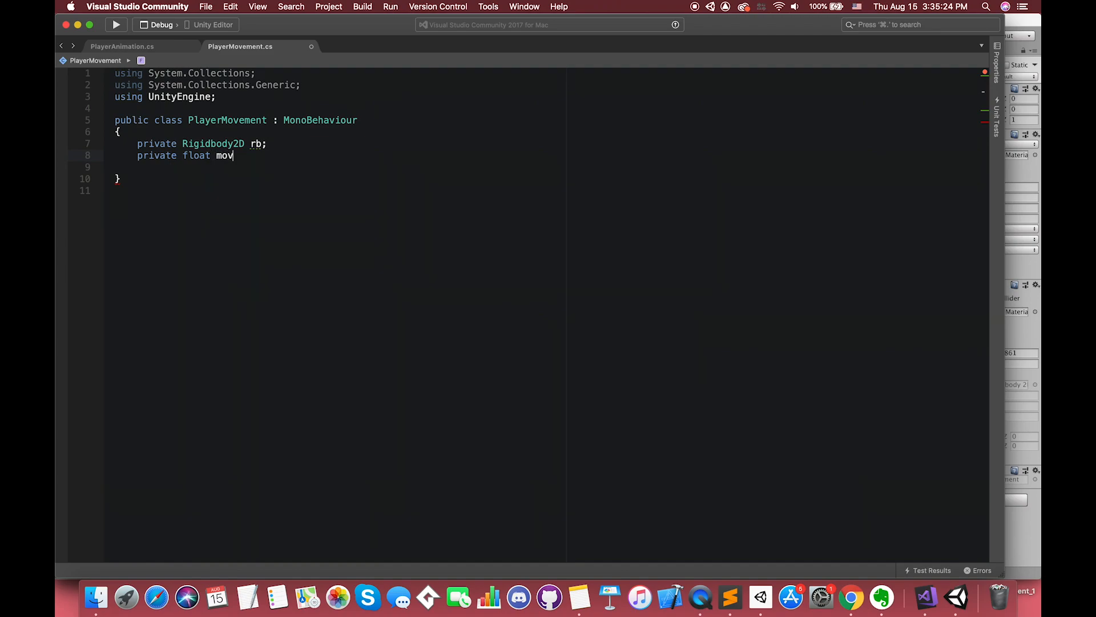
{"action": "type", "text": "eH, moveV; [SerializeField] "}
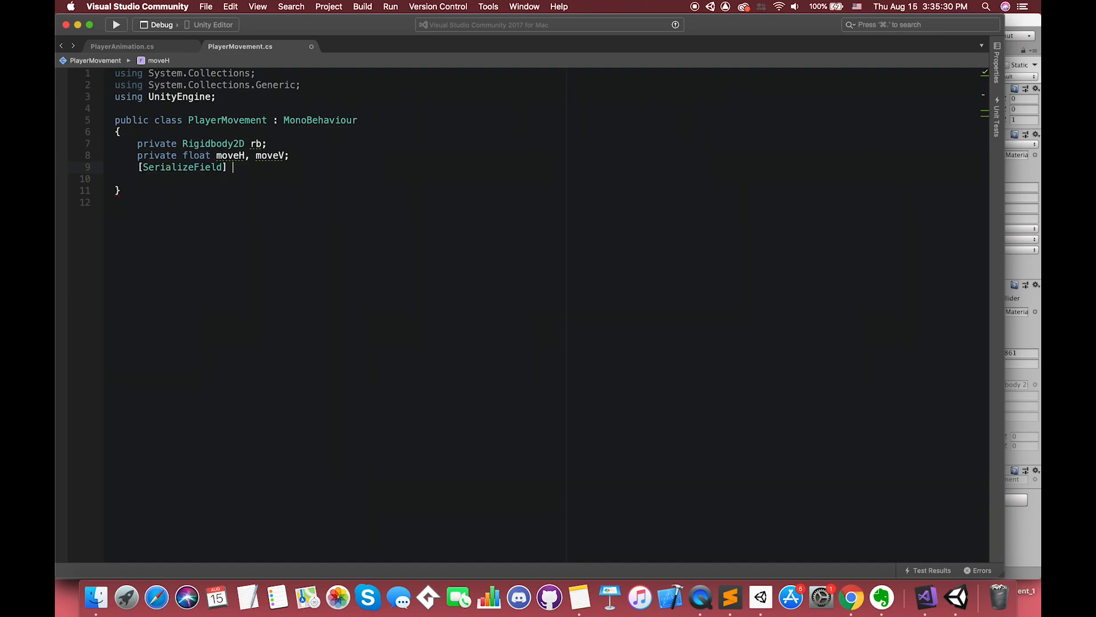
{"action": "type", "text": "private float moveSpeed = 1.0f;"}
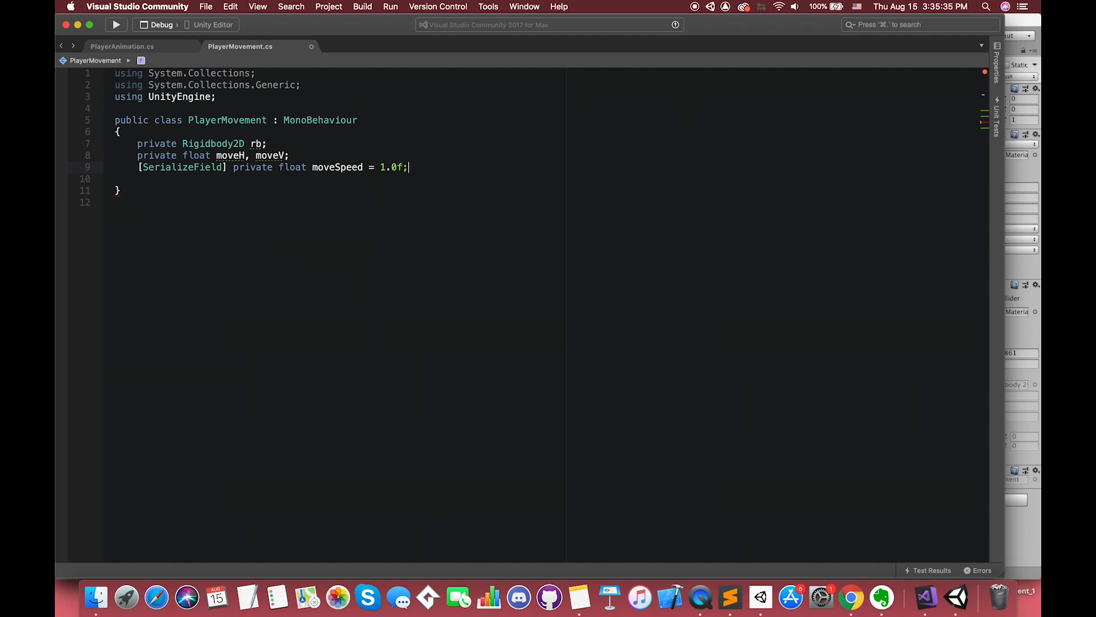
{"action": "key", "text": "super+s"}
Step: Add a private Awake method that assigns rb = GetComponent<Rigidbody2D>()
{"action": "key", "text": "Return"}
{"action": "type", "text": "aw"}
{"action": "key", "text": "Return"}
{"action": "type", "text": "rb = GetComponent<Rigidbody2D>();"}
Step: Add an empty private Update method below Awake
{"action": "left_click", "coordinate": [162, 227]}
{"action": "key", "text": "Return"}
{"action": "key", "text": "Return"}
{"action": "key", "text": "super+plus"}
{"action": "key", "text": "super+plus"}
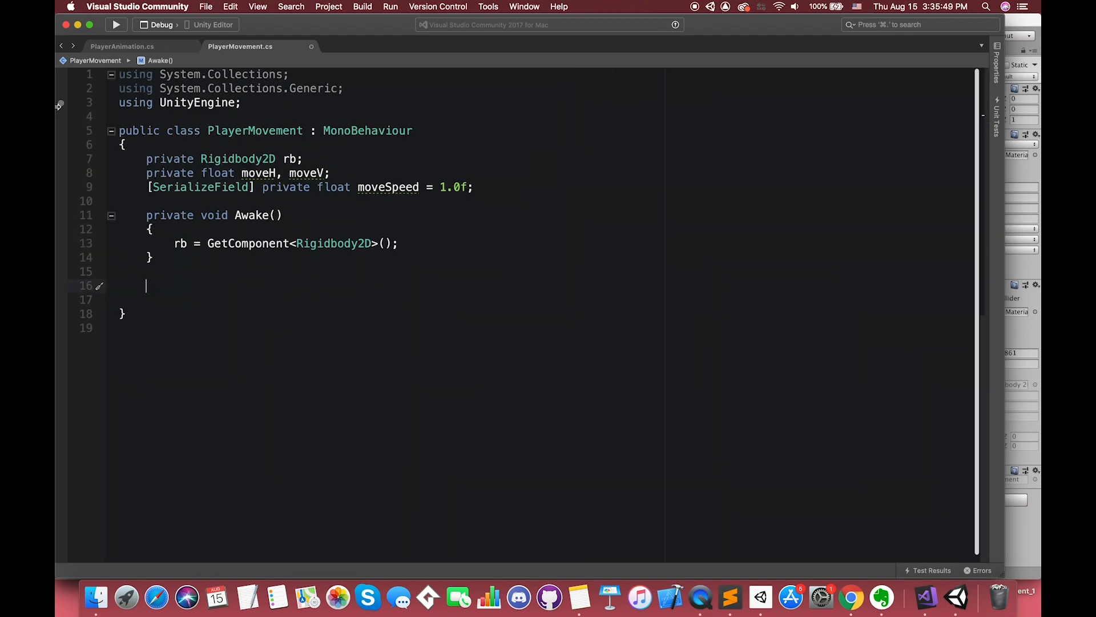
{"action": "left_click_drag", "start_coordinate": [138, 107], "coordinate": [284, 107]}
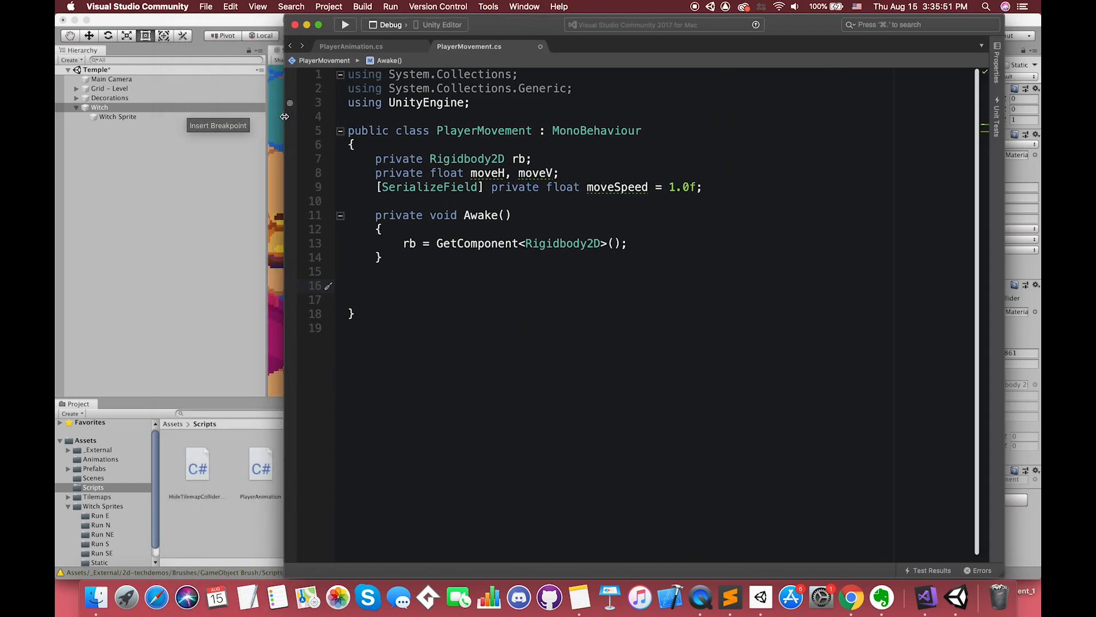
{"action": "type", "text": "up"}
{"action": "key", "text": "Return"}
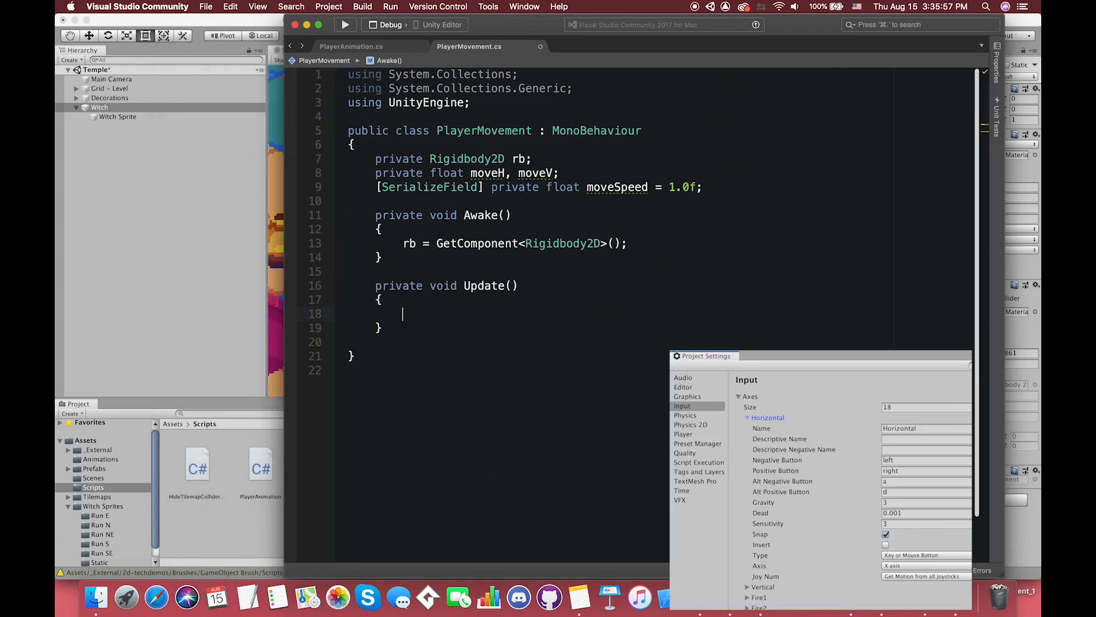
Step: In Update, set moveH to Input.GetAxis("Horizontal") and moveV to Input.GetAxis("Vertical")
{"action": "type", "text": "moveH = Input.GetAxis("}
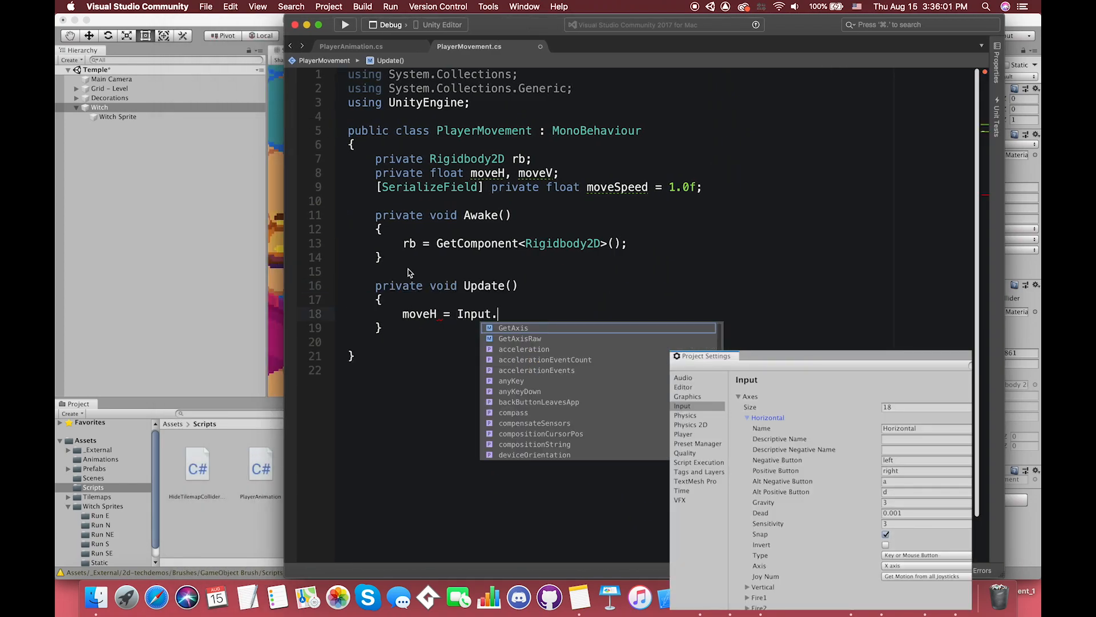
{"action": "type", "text": "\"Horizontal\");"}
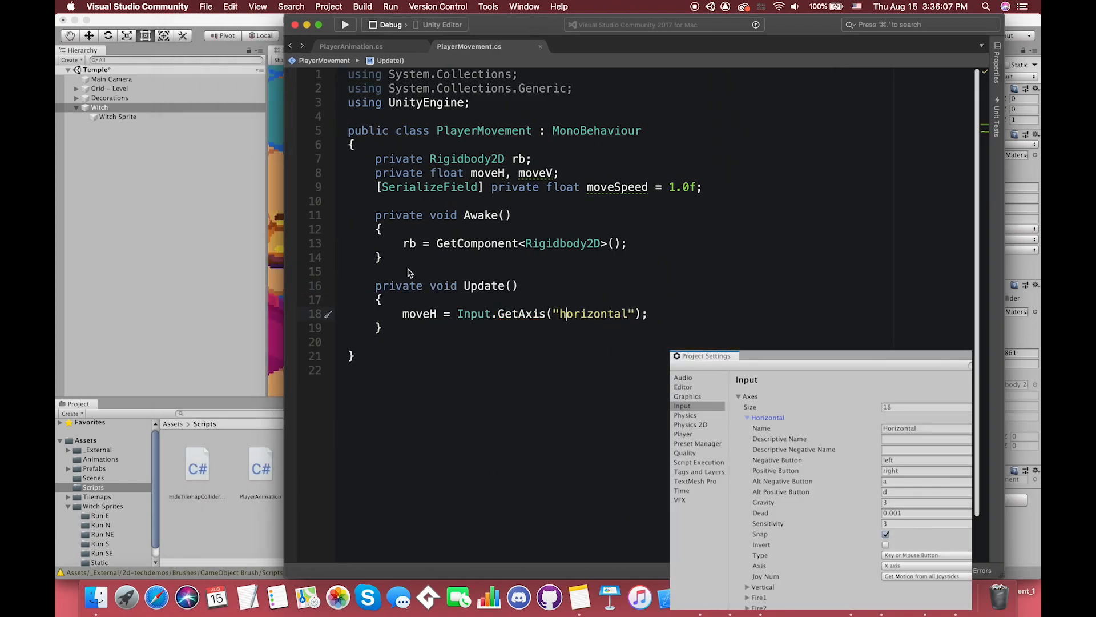
{"action": "key", "text": "Return"}
{"action": "type", "text": "moveV = Input.GetAxis(\""}
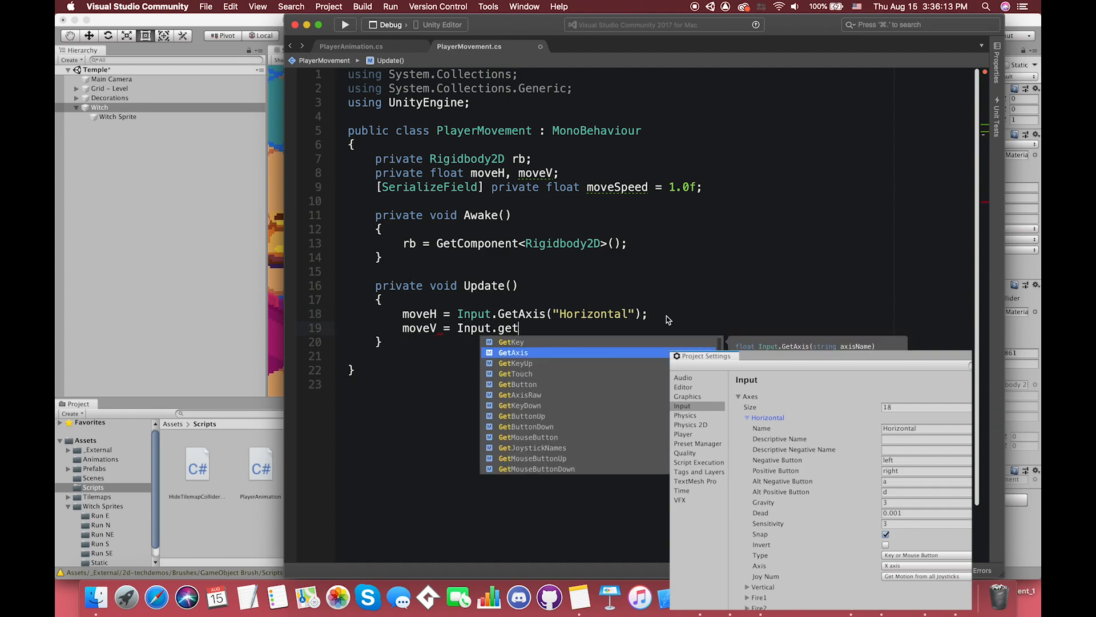
{"action": "type", "text": "Vertical\");"}
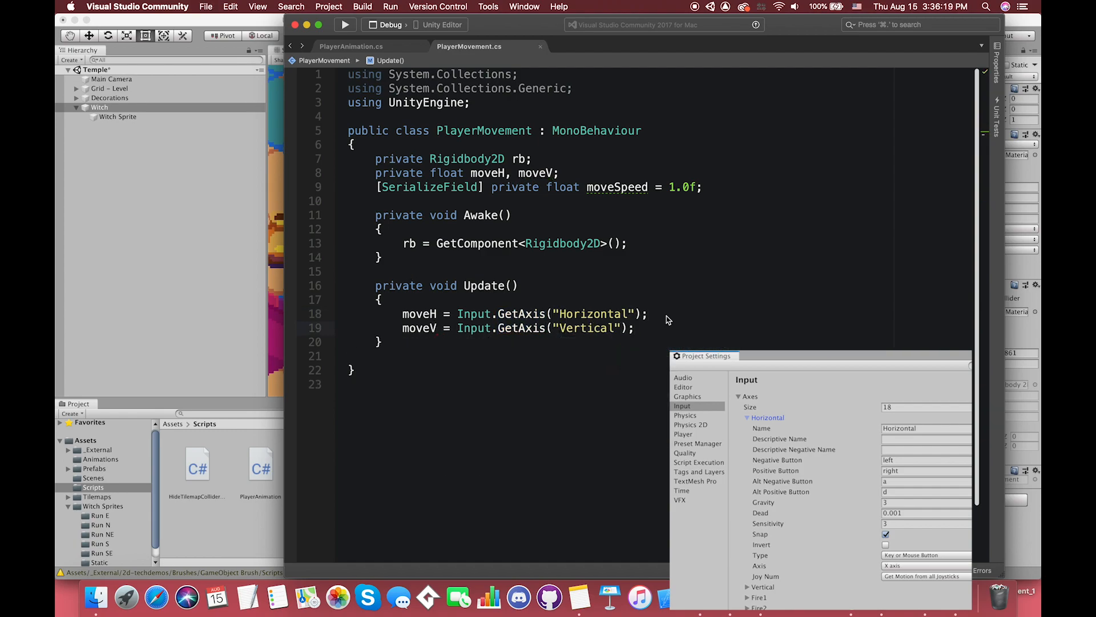
Step: Multiply both the horizontal and vertical axis inputs in Update by moveSpeed
{"action": "key", "text": "Up"}
{"action": "key", "text": "Right"}
{"action": "type", "text": "* mvoeS"}
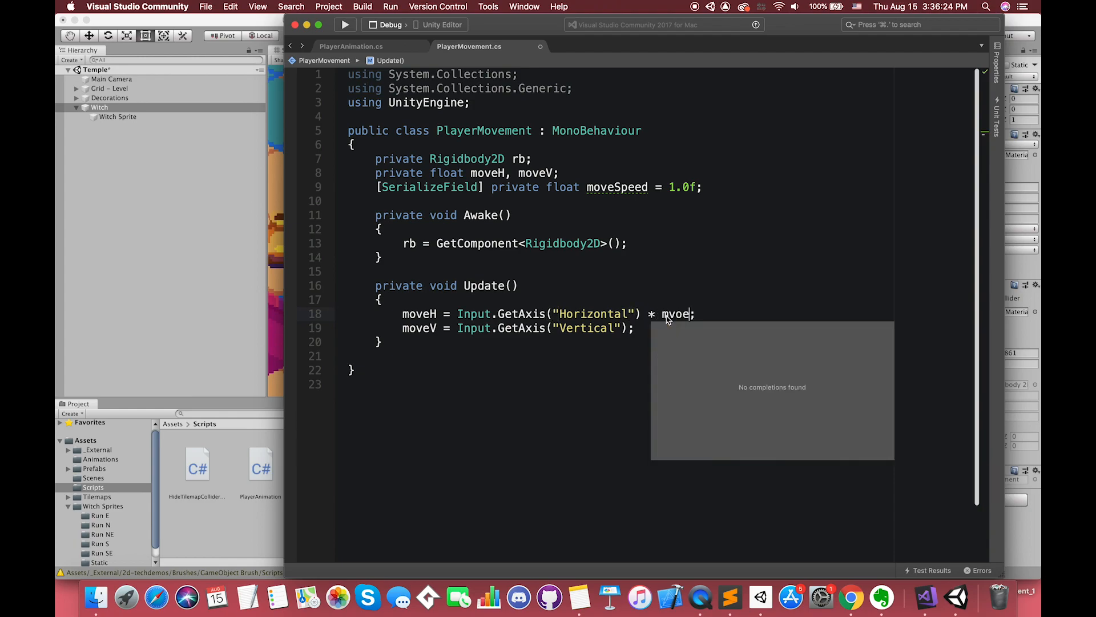
{"action": "key", "text": "BackSpace"}
{"action": "key", "text": "BackSpace"}
{"action": "key", "text": "BackSpace"}
{"action": "key", "text": "BackSpace"}
{"action": "type", "text": "oveSpeed"}
{"action": "key", "text": "super+s"}
{"action": "double_click", "coordinate": [667, 317]}
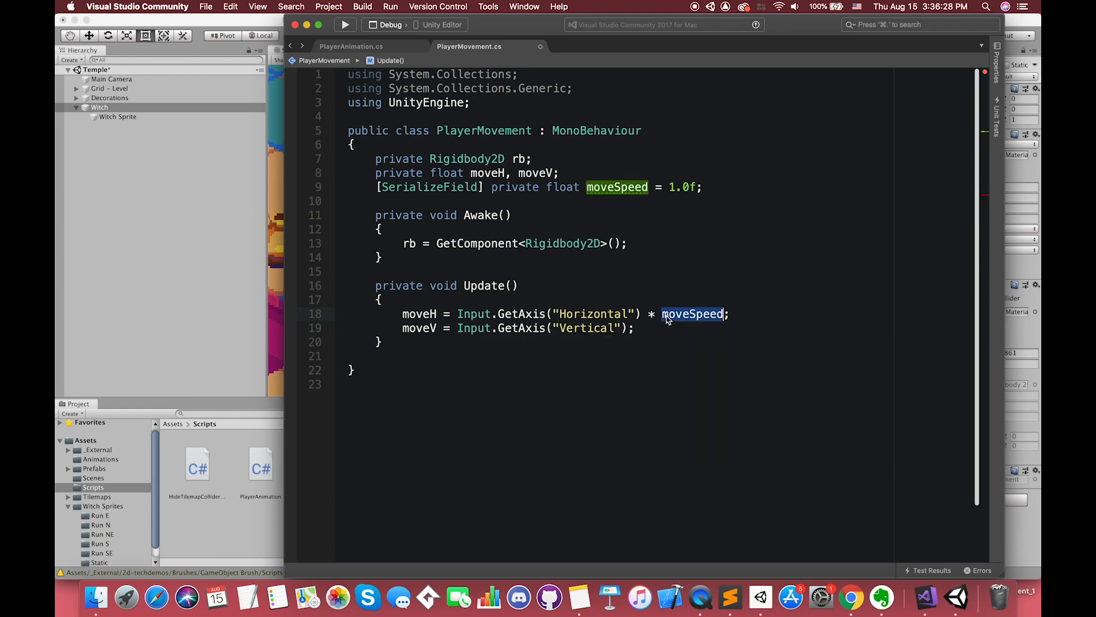
{"action": "left_click", "coordinate": [625, 328]}
{"action": "type", "text": "* moveSpeed"}
Step: Add the line rb.velocity = new Vector2(moveH, moveV); at the end of Update
{"action": "left_click", "coordinate": [735, 332]}
{"action": "key", "text": "Return"}
{"action": "type", "text": "rb"}
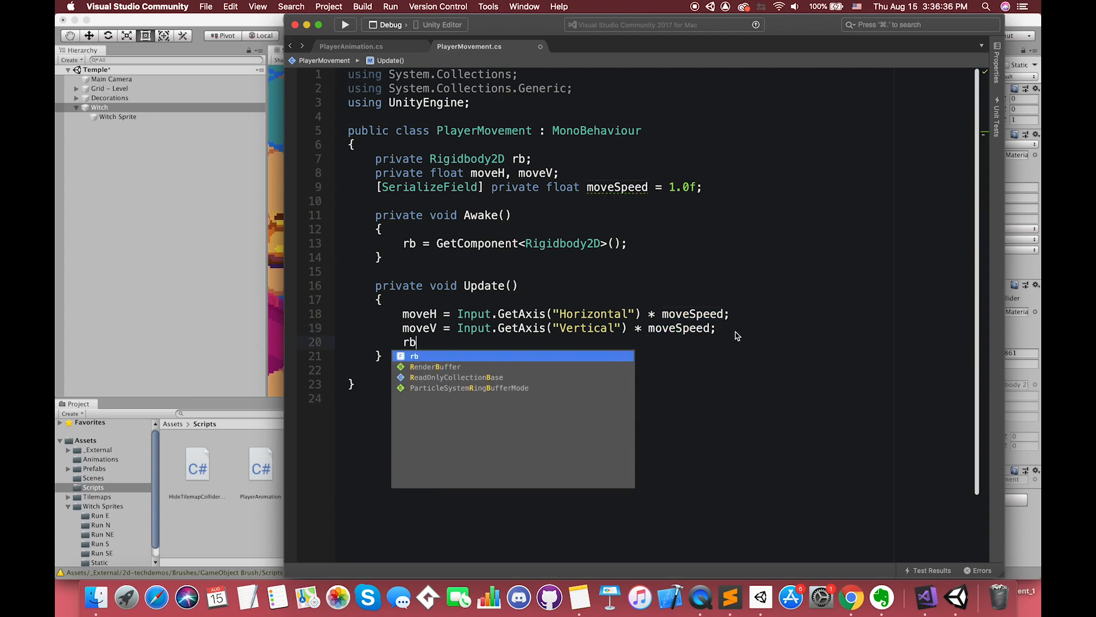
{"action": "type", "text": ".velocity = new V"}
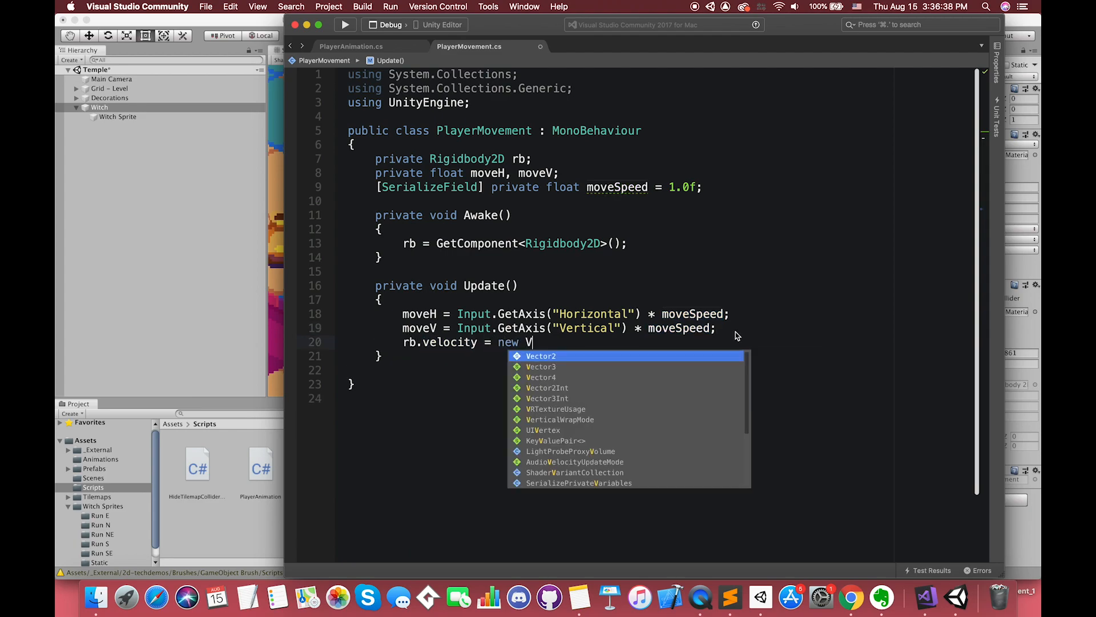
{"action": "type", "text": "ector2(mobve"}
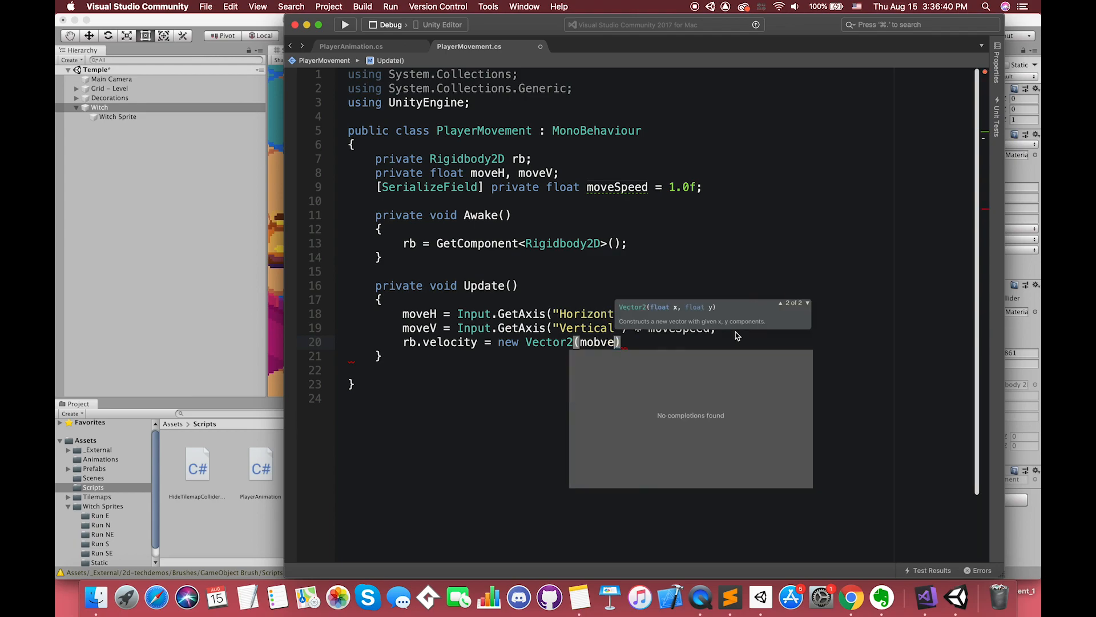
{"action": "key", "text": "BackSpace"}
{"action": "key", "text": "BackSpace"}
{"action": "key", "text": "BackSpace"}
{"action": "type", "text": "veH., m"}
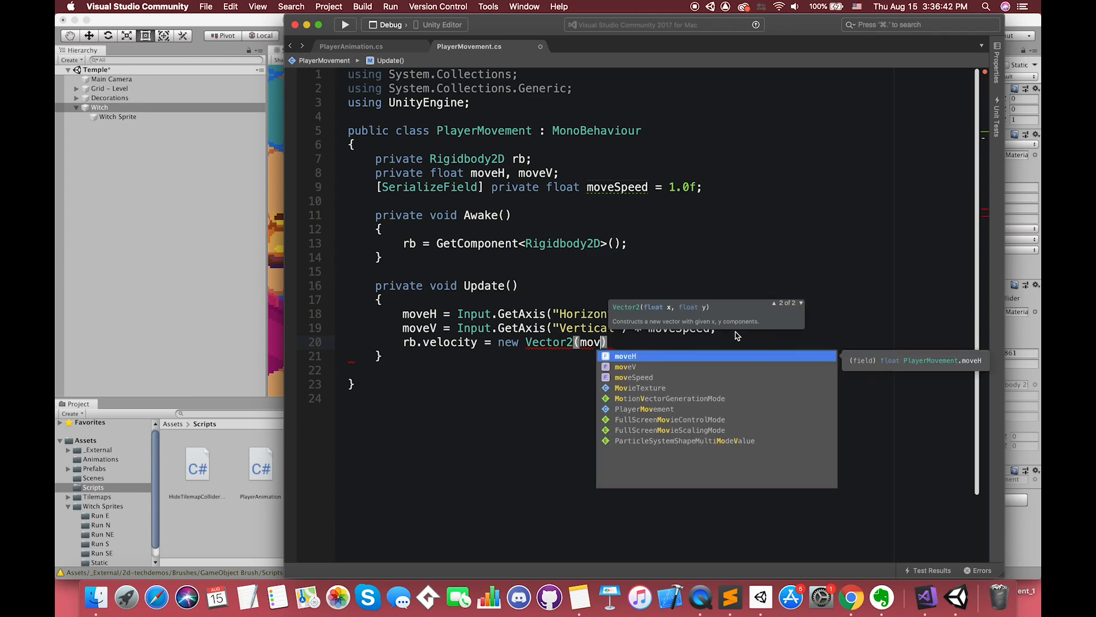
{"action": "type", "text": "oveV);"}
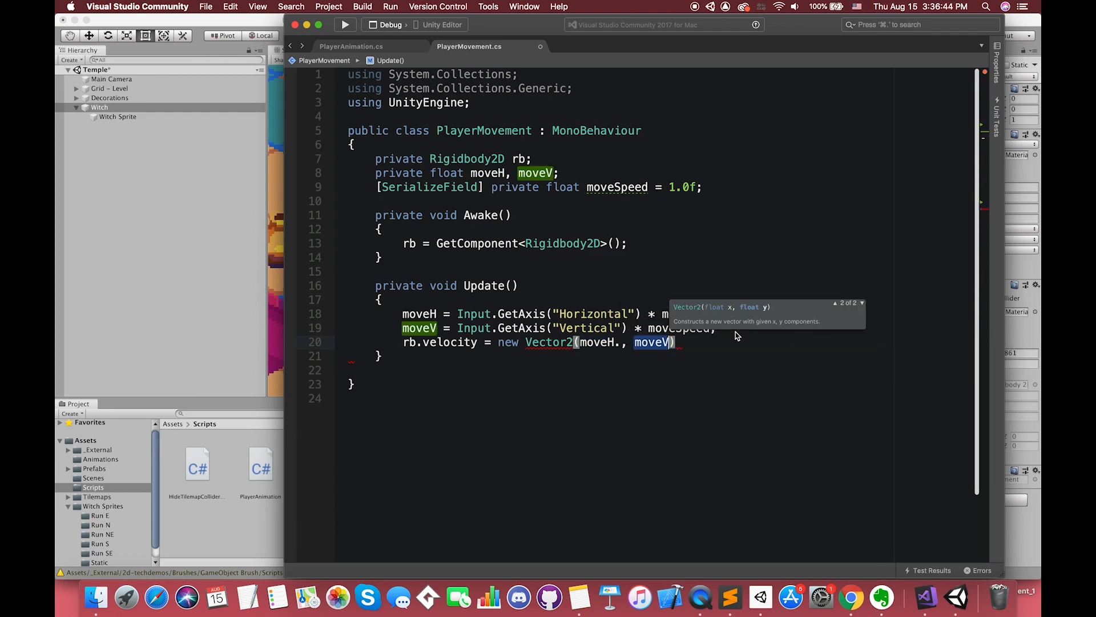
{"action": "left_click", "coordinate": [623, 342]}
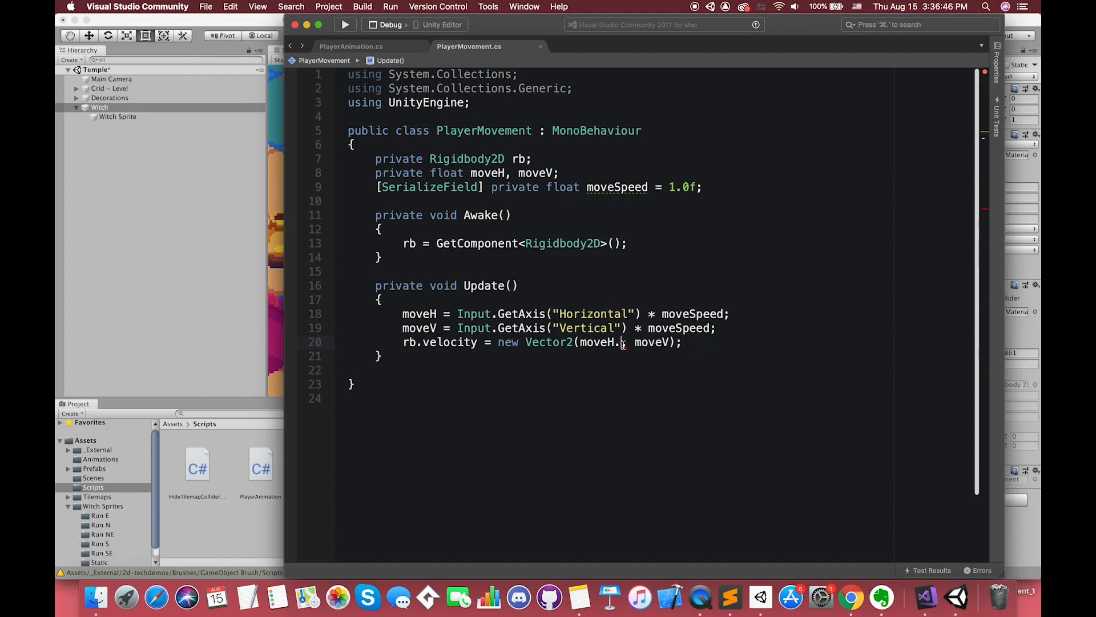
{"action": "key", "text": "BackSpace"}
{"action": "double_click", "coordinate": [450, 343]}
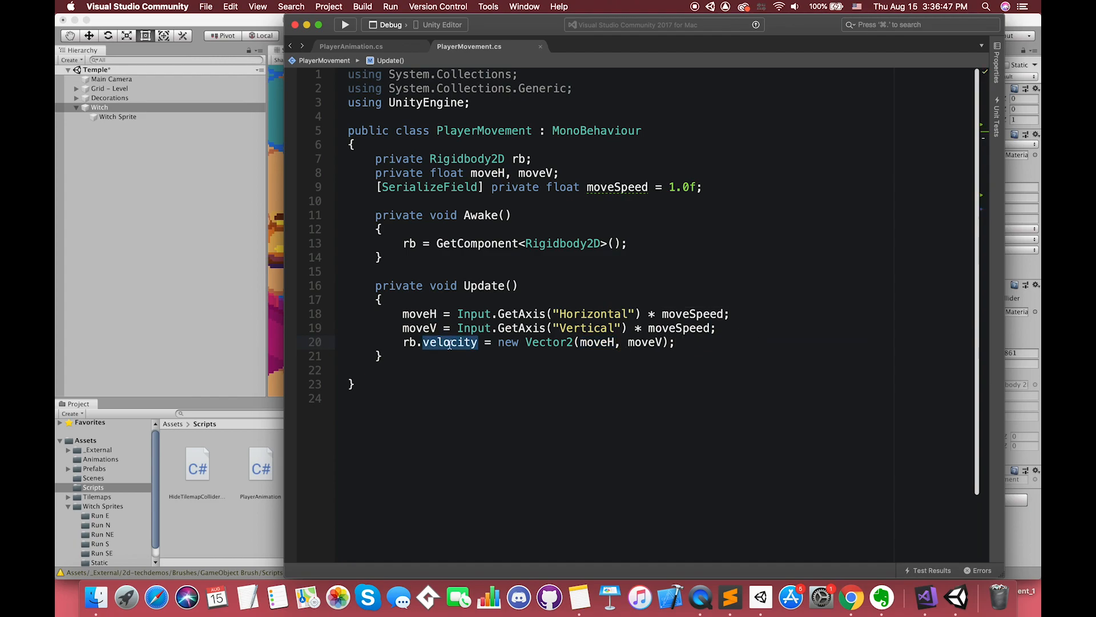
{"action": "left_click", "coordinate": [410, 343]}
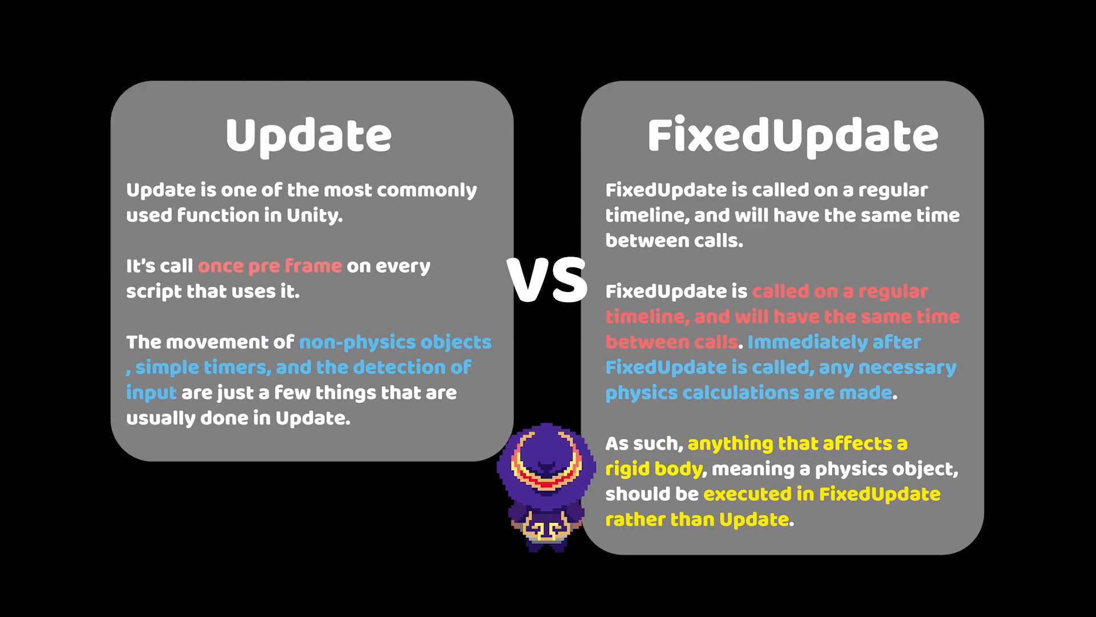